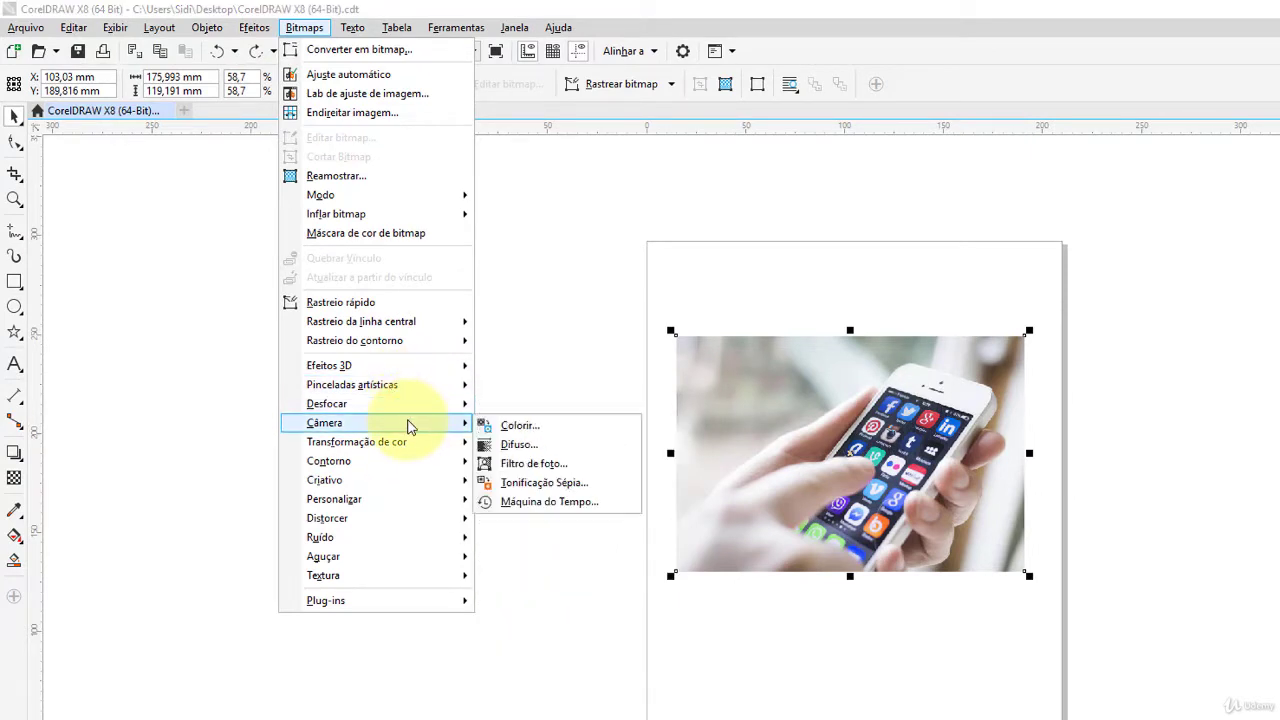
pyautogui.moveTo(418, 443)
pyautogui.moveTo(423, 466)
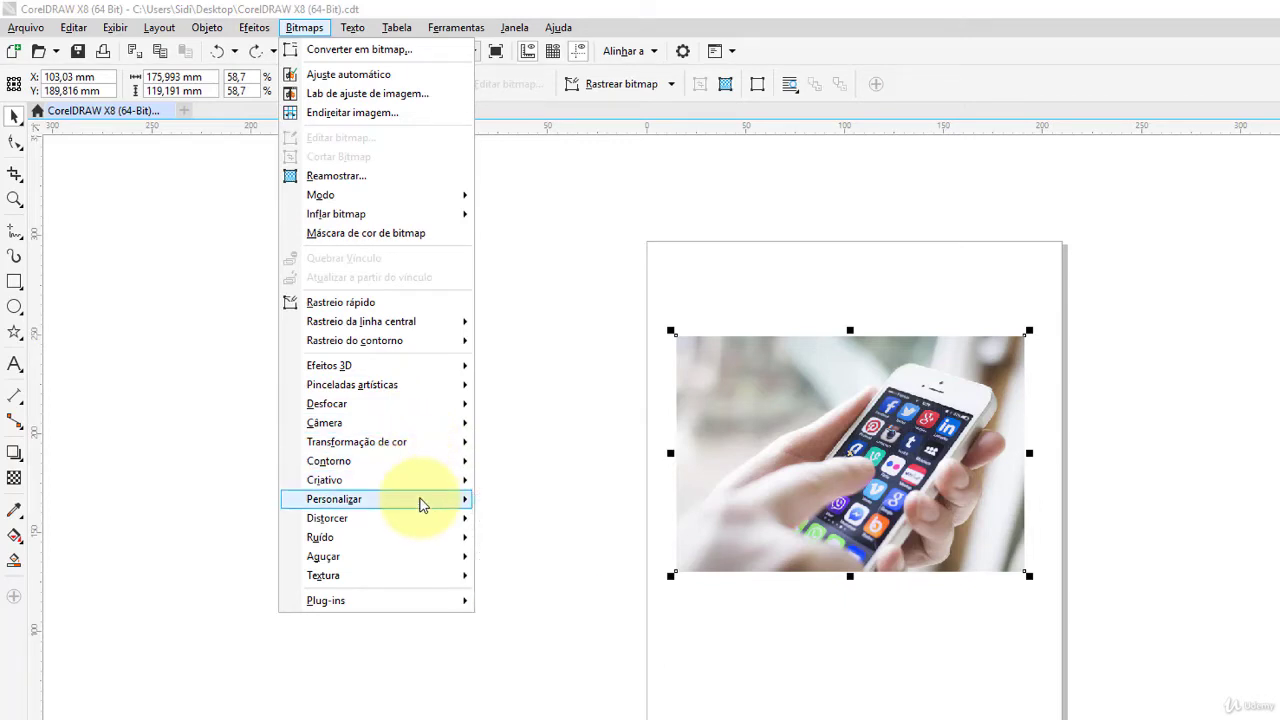
pyautogui.moveTo(421, 520)
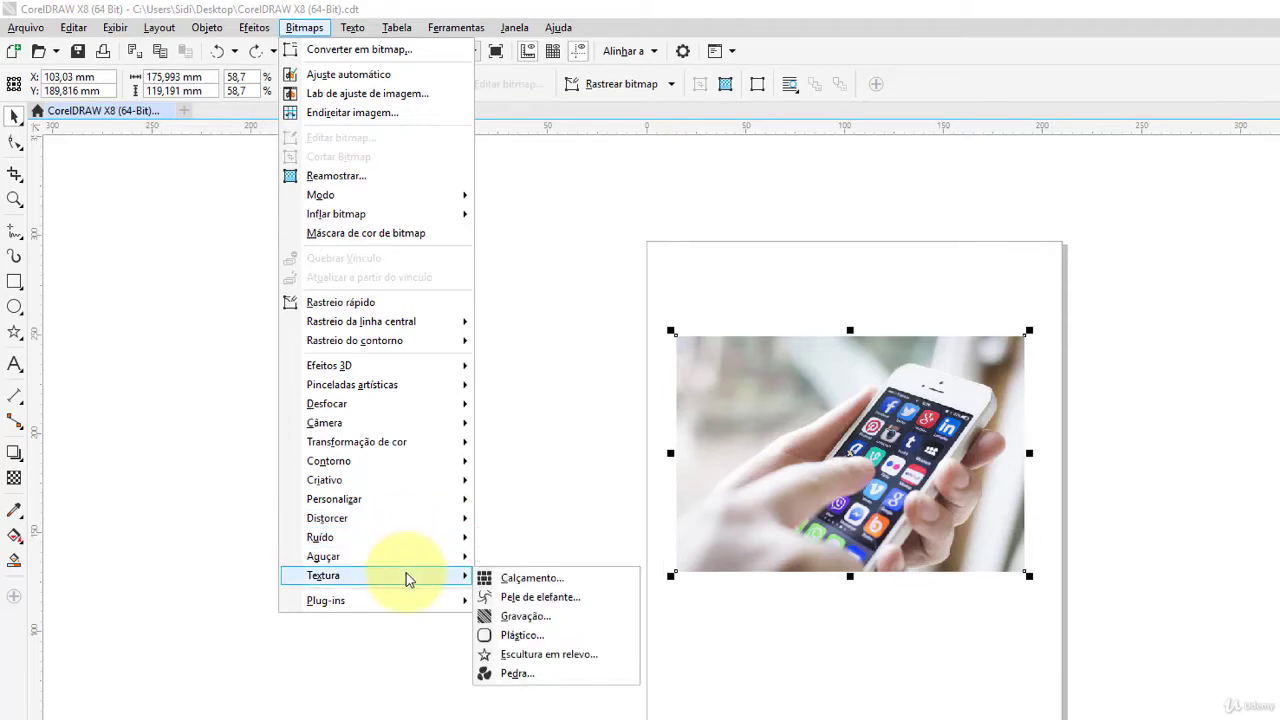
pyautogui.moveTo(408, 604)
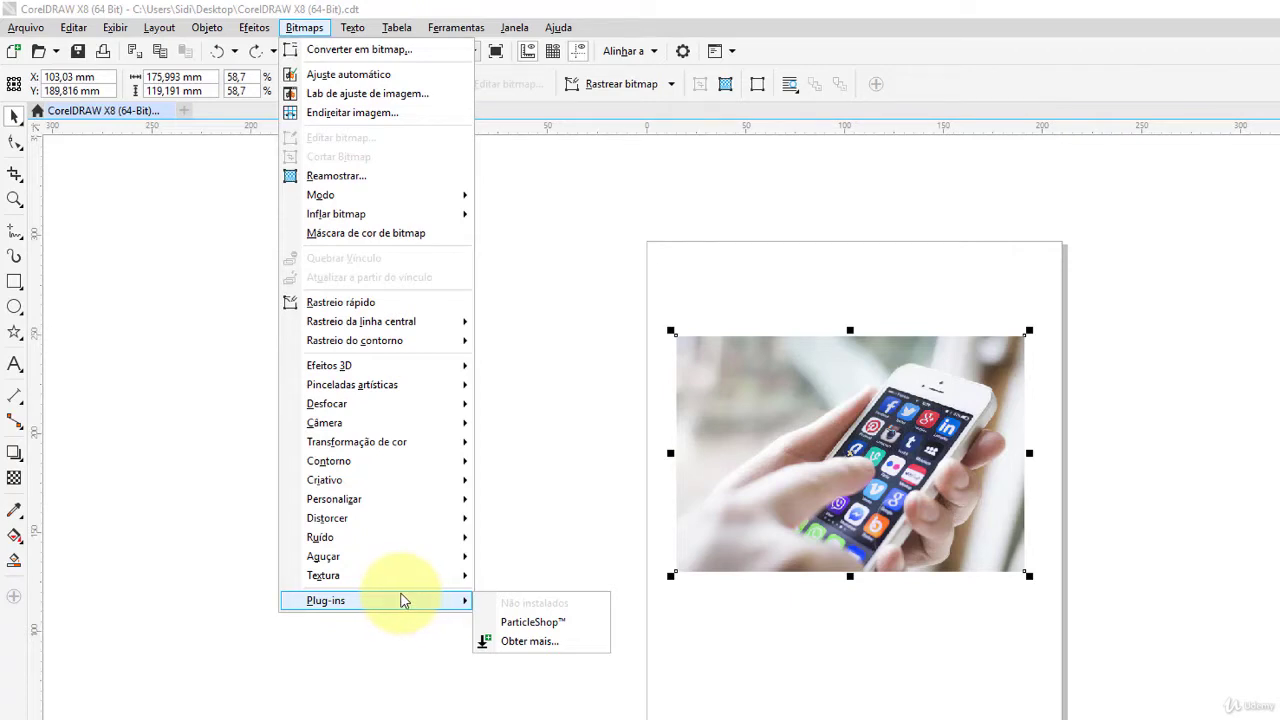
# Step: Preview the Carvão artistic effect on the phone photo with Tamanho 8 and Borda 3, reset its settings and discard the effect
pyautogui.moveTo(375, 388)
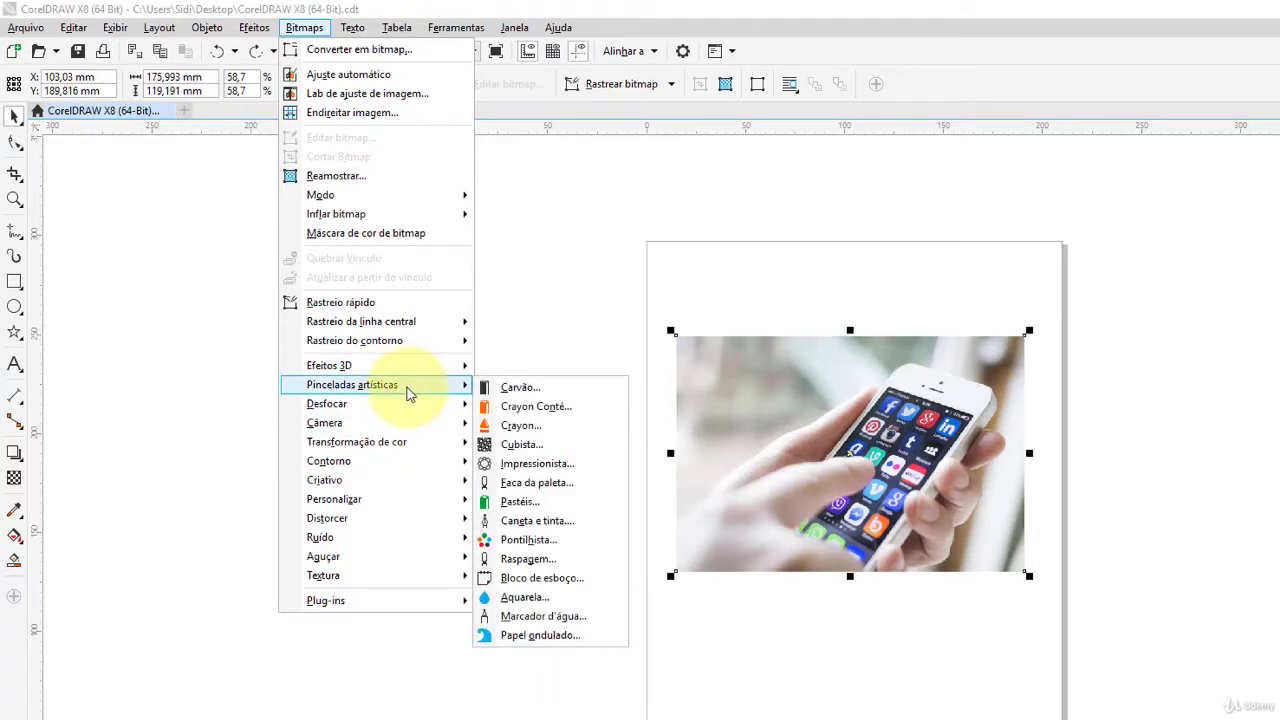
pyautogui.click(520, 388)
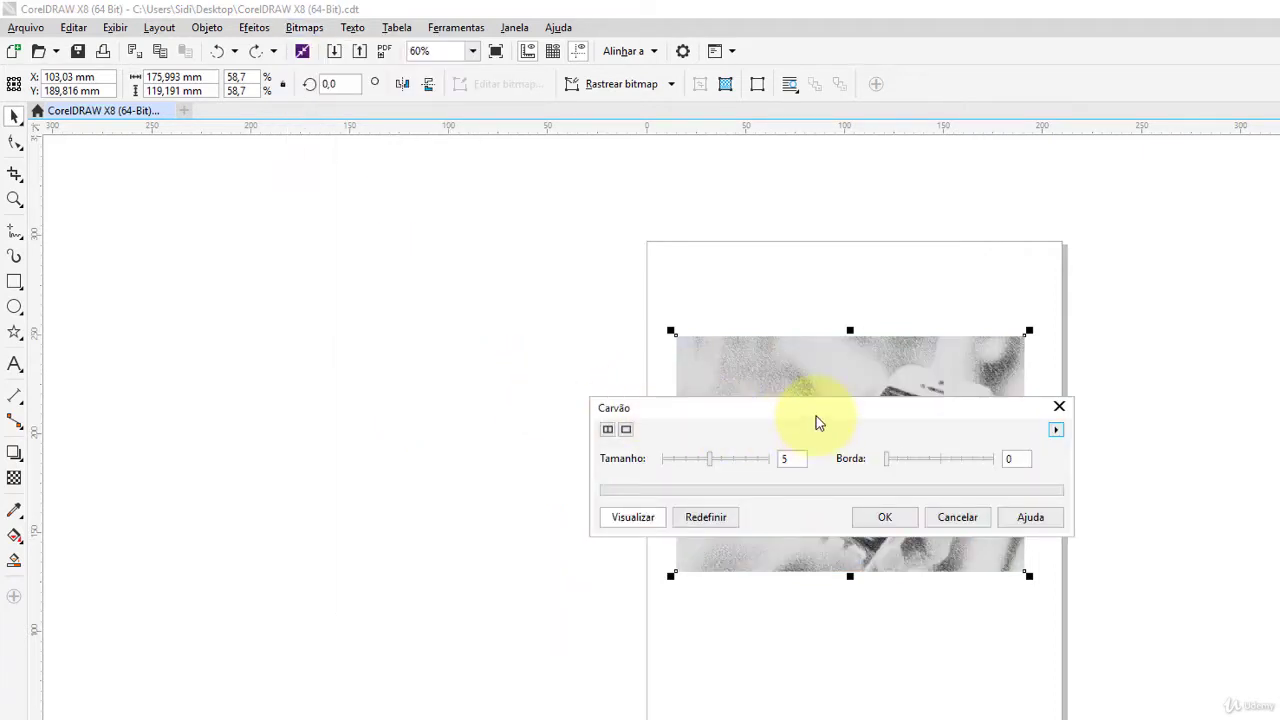
pyautogui.moveTo(816, 412); pyautogui.dragTo(462, 163)
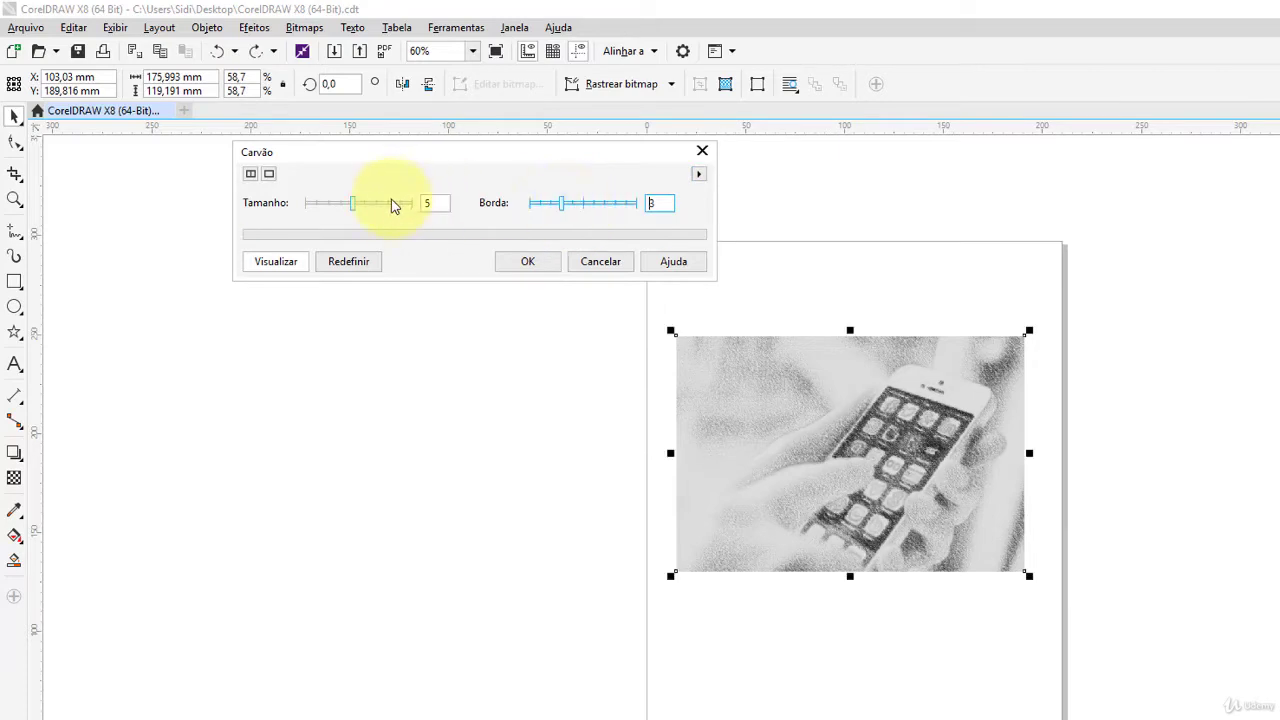
pyautogui.moveTo(360, 207); pyautogui.dragTo(389, 208)
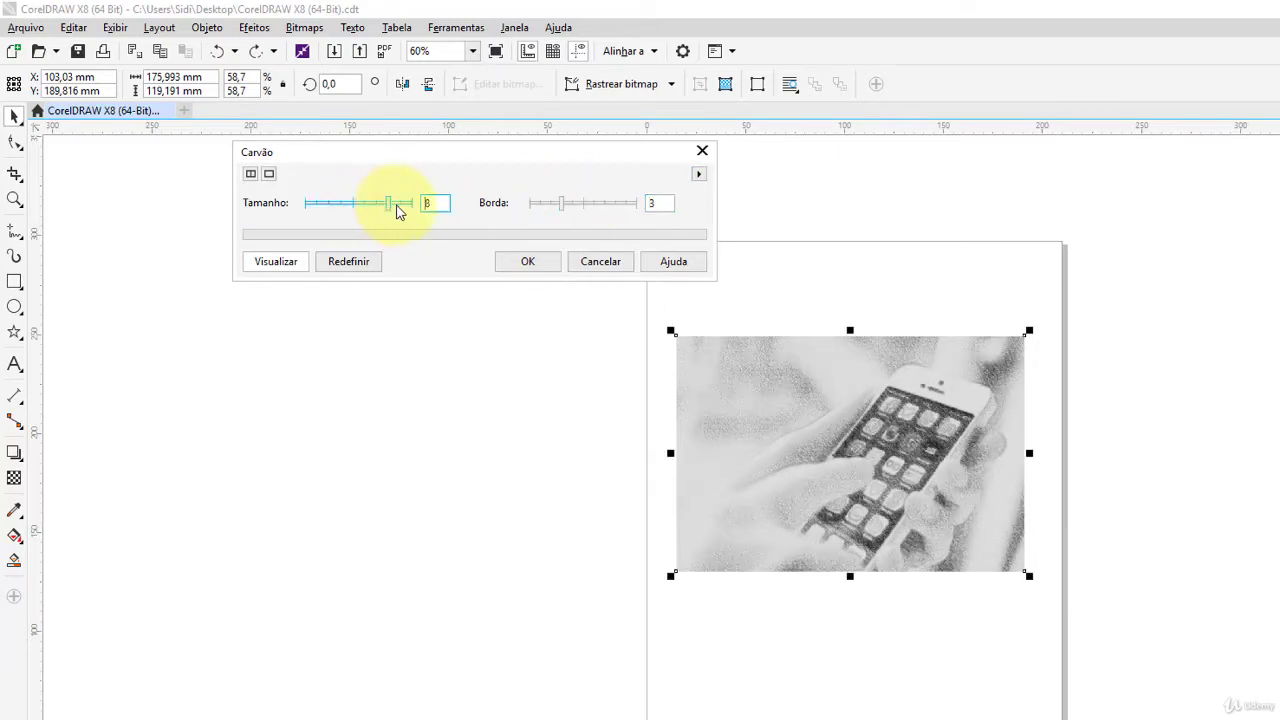
pyautogui.click(347, 268)
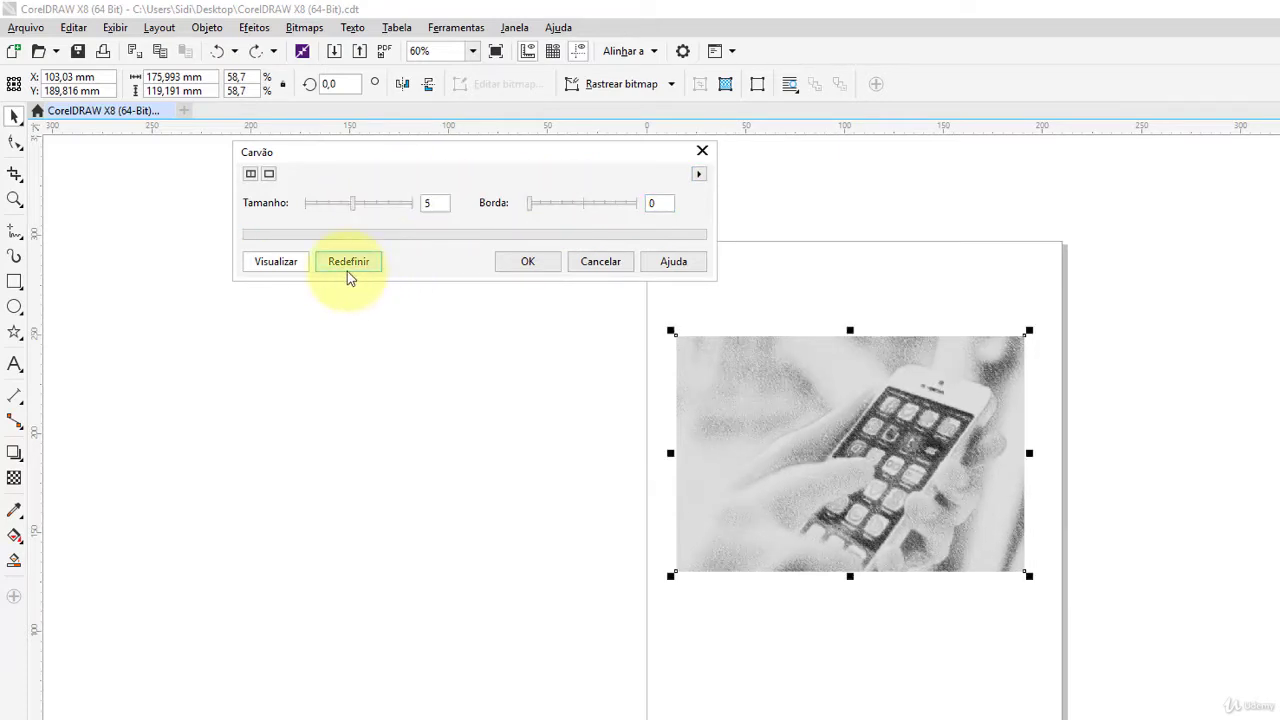
pyautogui.click(598, 264)
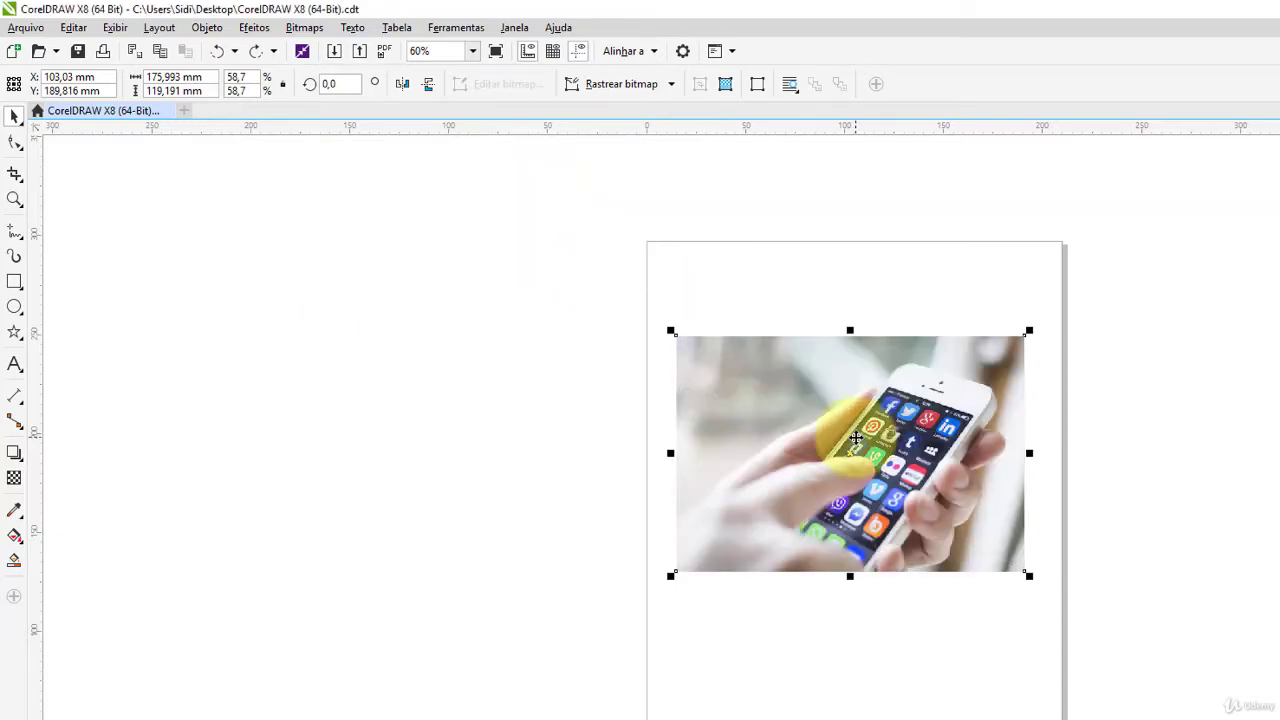
# Step: Preview the Crayon Conté effect on the phone photo with Pressão 70 and Textura 3
pyautogui.click(254, 28)
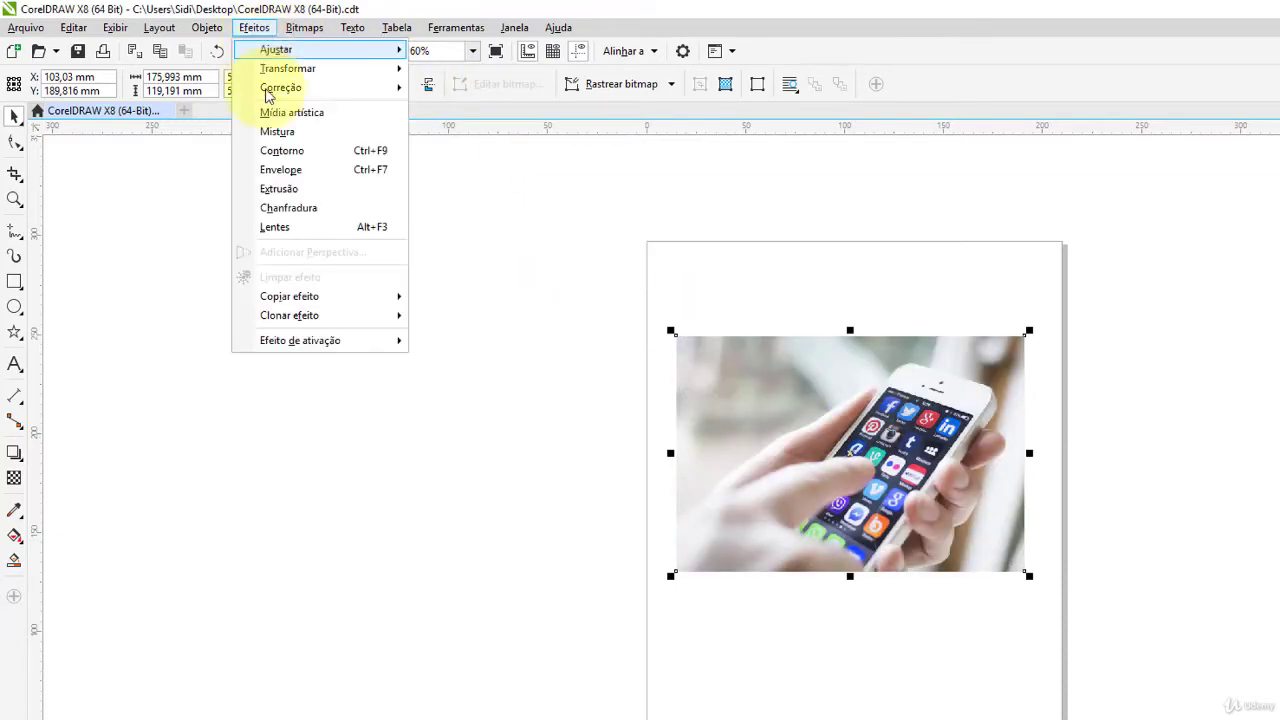
pyautogui.click(262, 28)
pyautogui.click(311, 31)
pyautogui.moveTo(386, 384)
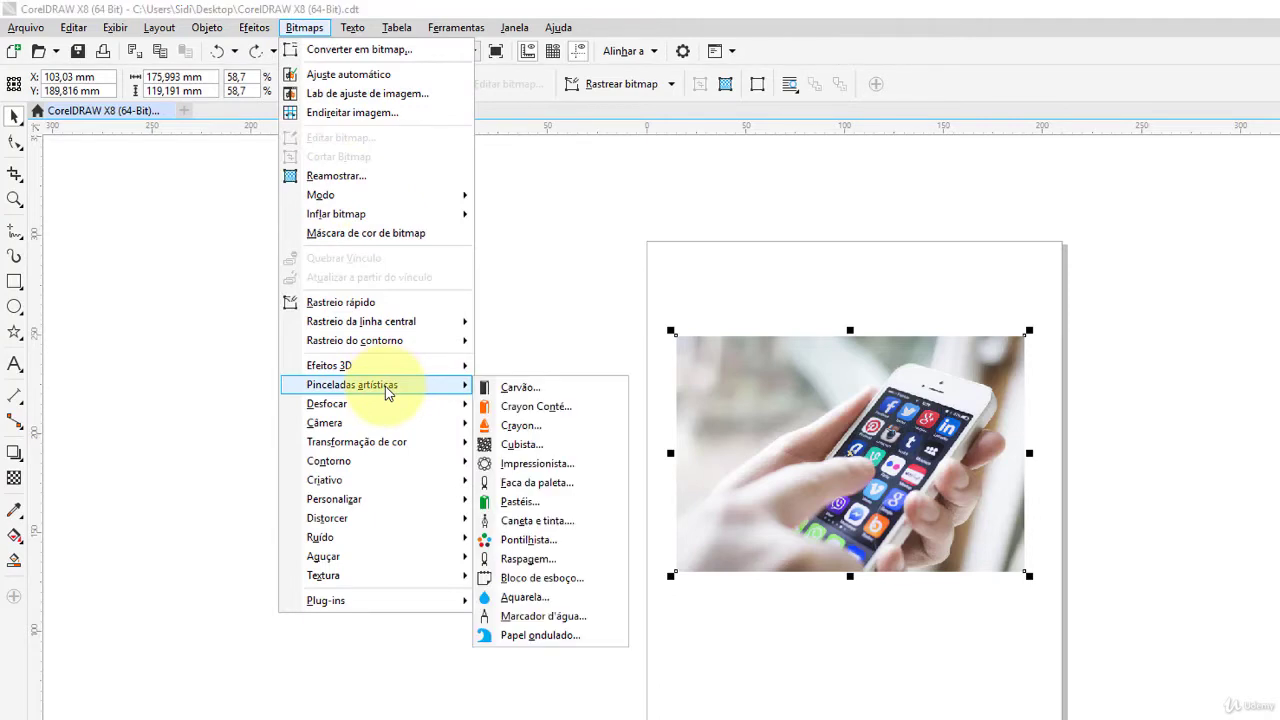
pyautogui.click(582, 409)
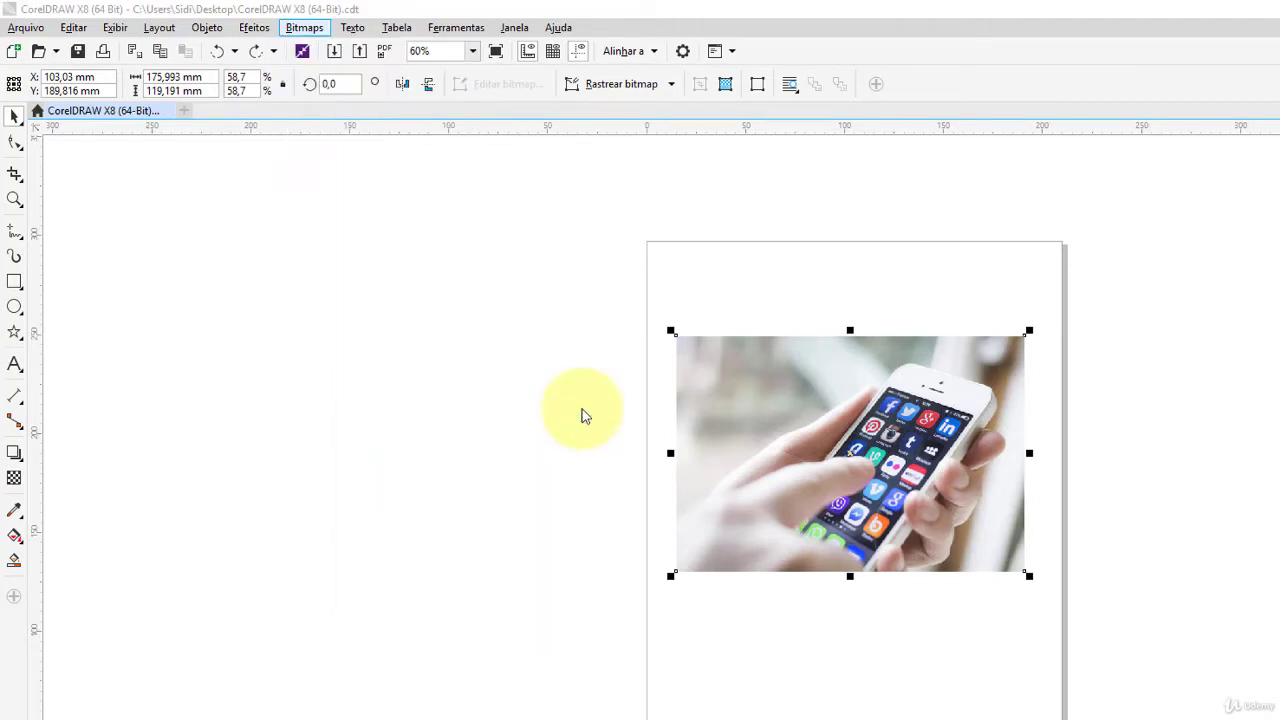
pyautogui.moveTo(823, 381); pyautogui.dragTo(430, 78)
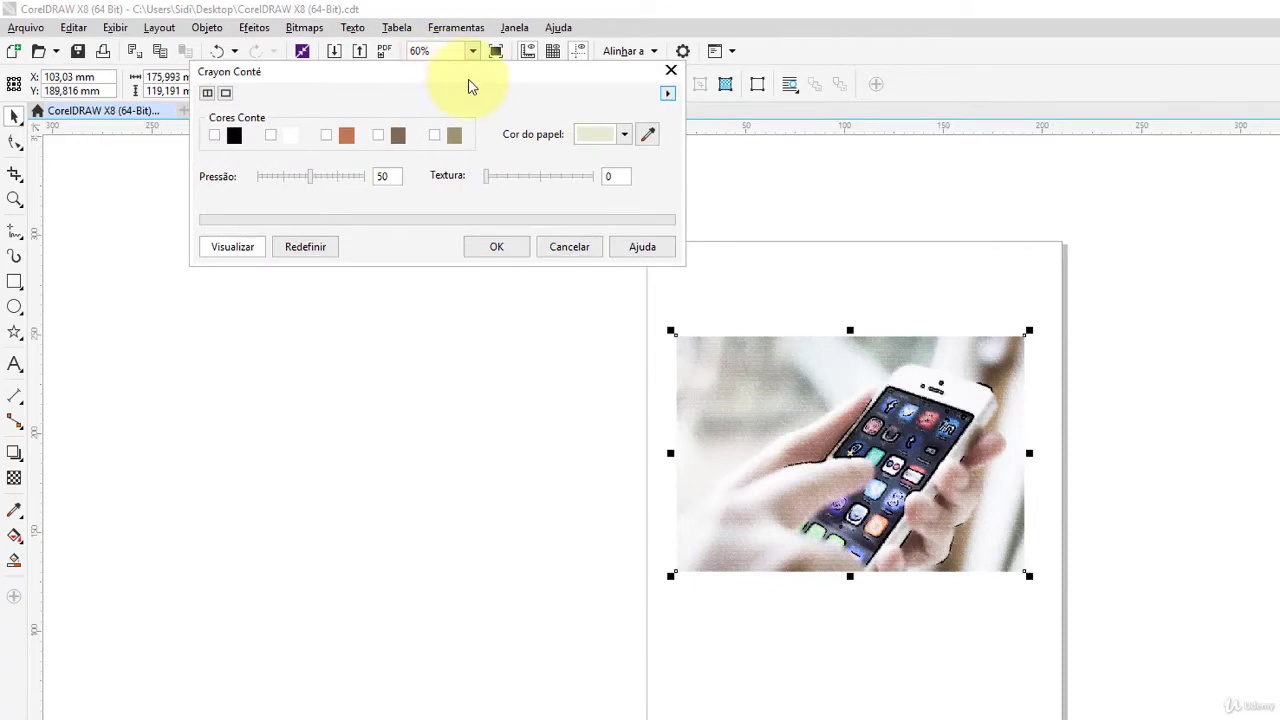
pyautogui.click(491, 178)
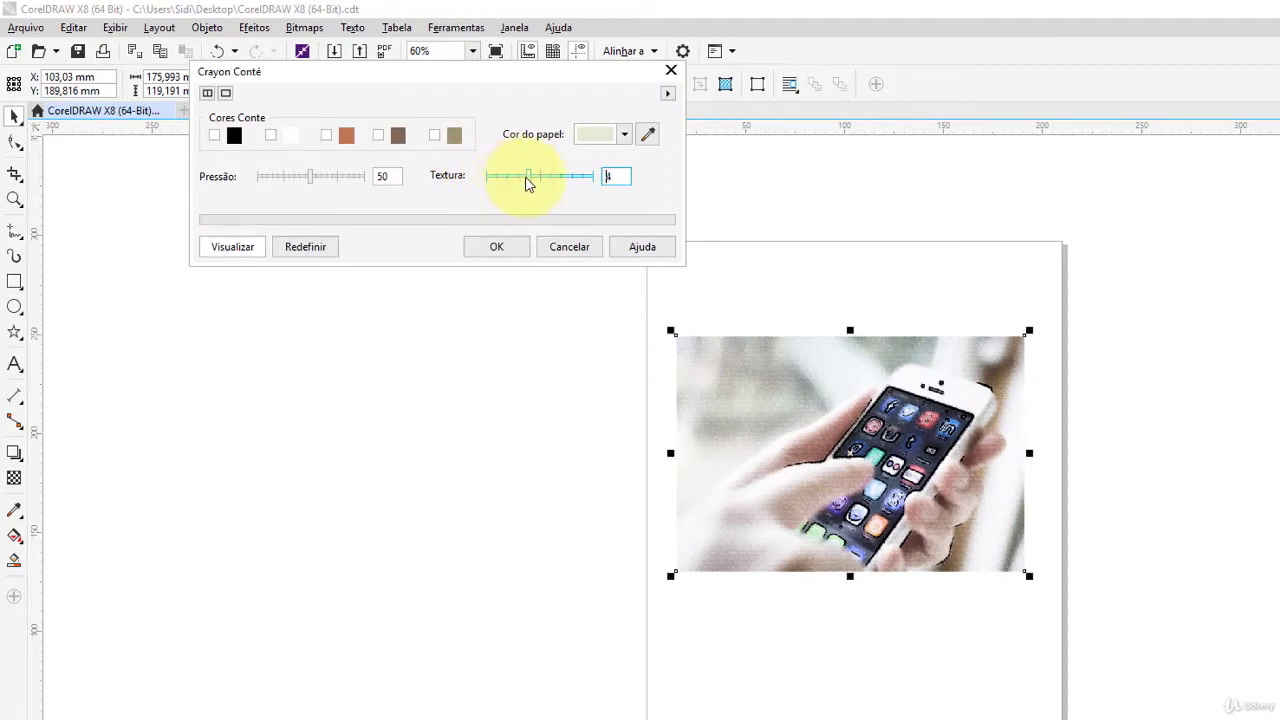
pyautogui.click(323, 180)
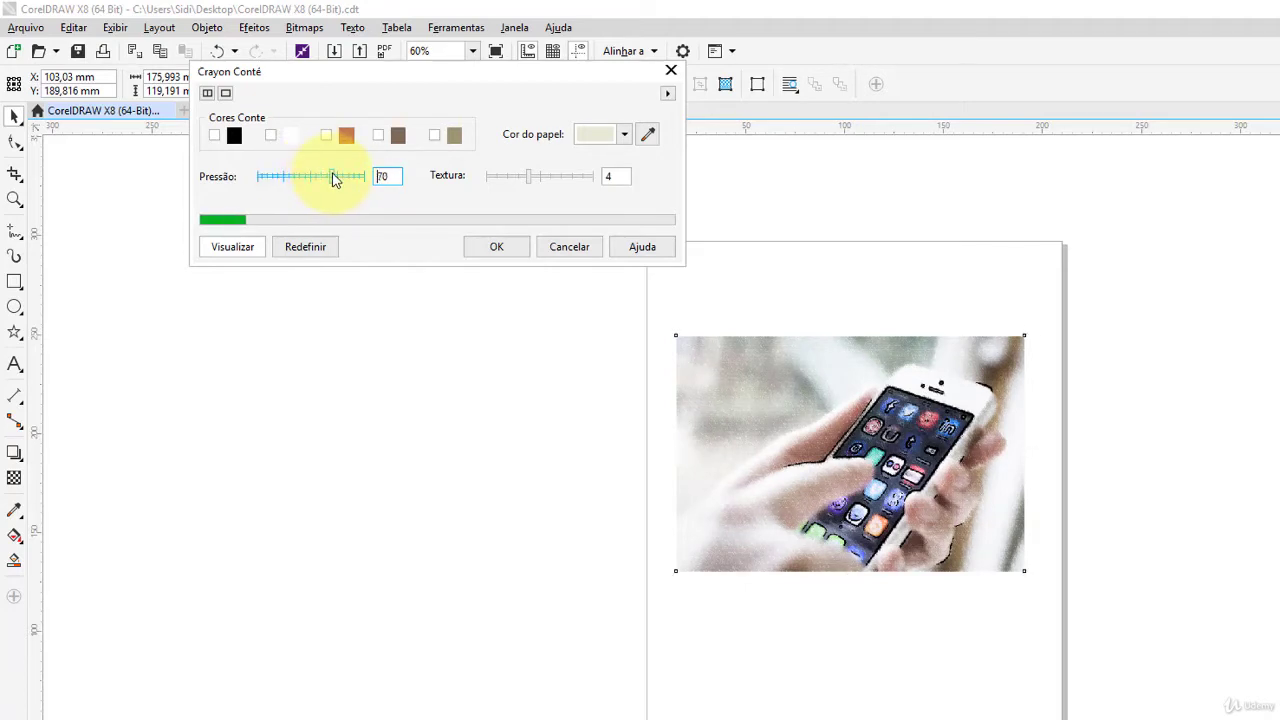
pyautogui.moveTo(552, 181); pyautogui.dragTo(518, 182)
# Step: Try a red paper colour for the Crayon Conté effect and discard the effect
pyautogui.click(622, 136)
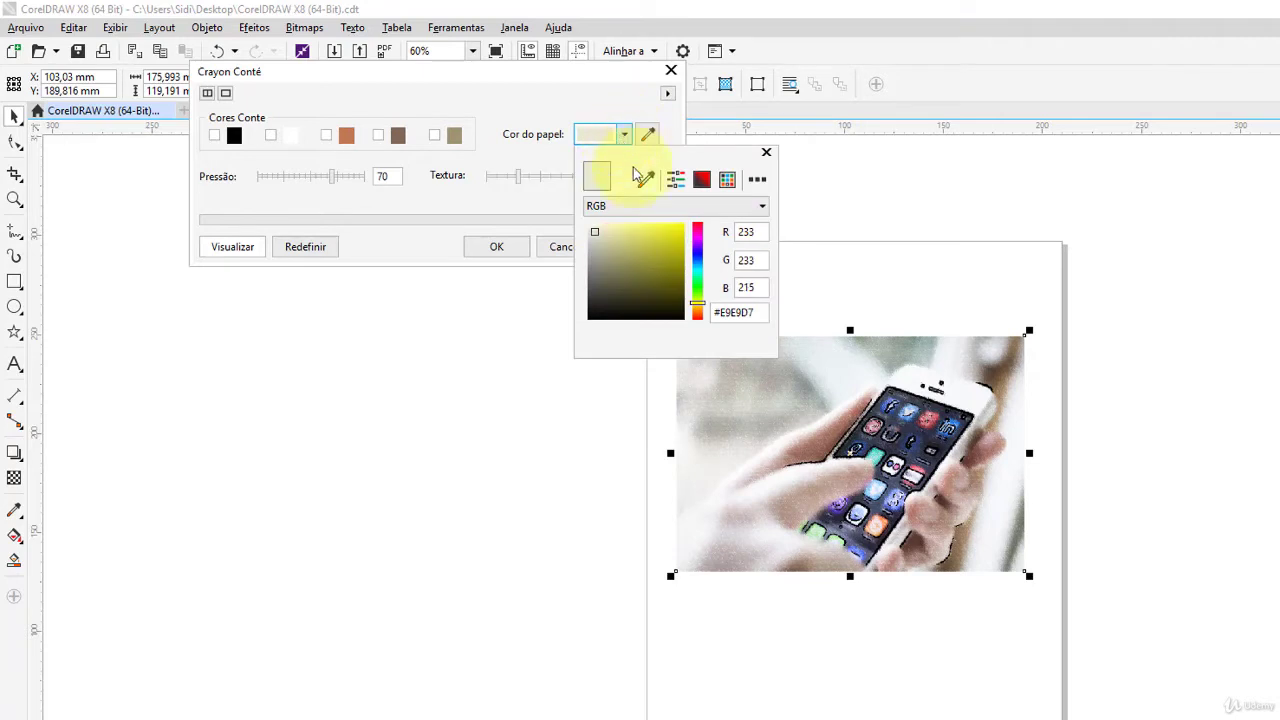
pyautogui.moveTo(698, 237); pyautogui.dragTo(697, 224)
pyautogui.click(651, 228)
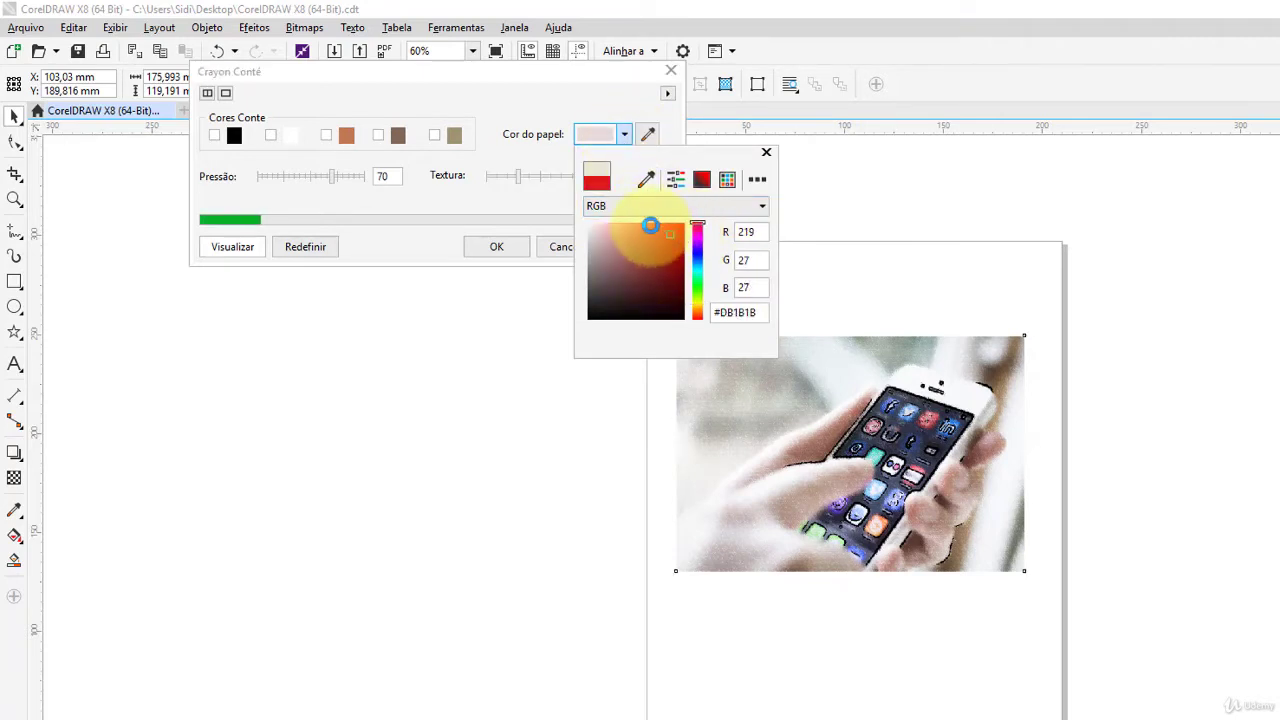
pyautogui.click(678, 132)
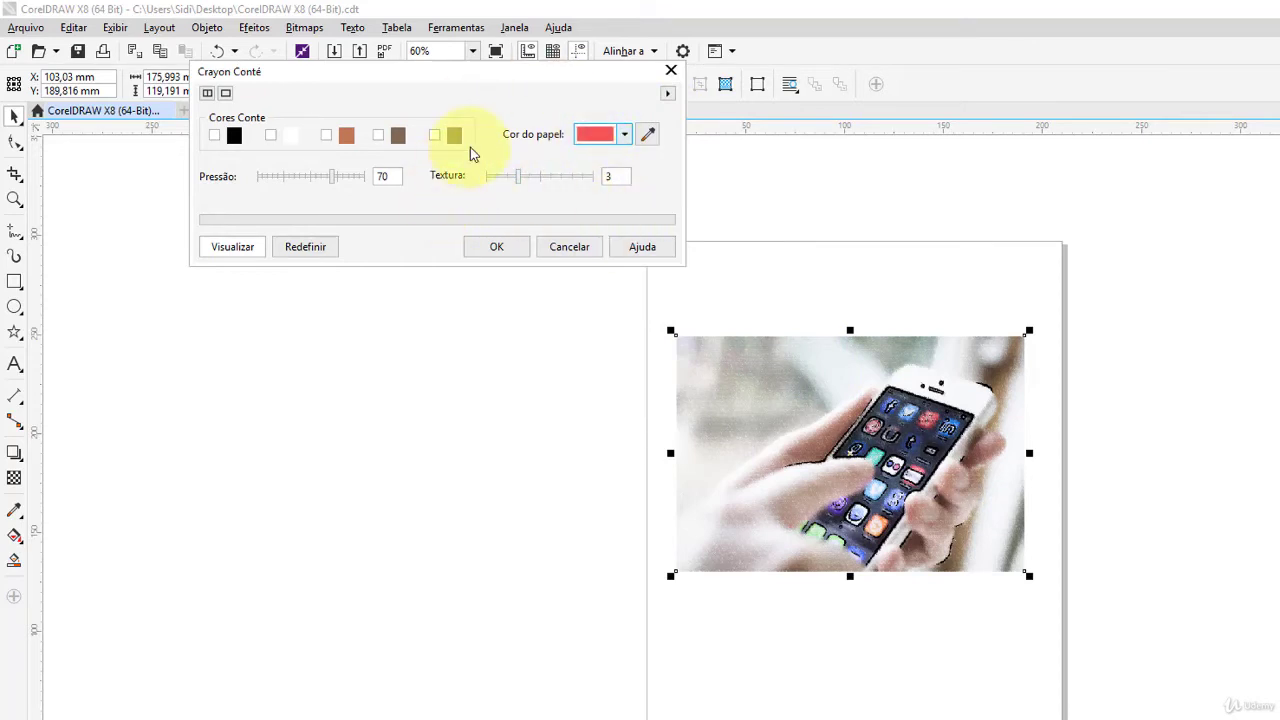
pyautogui.click(567, 246)
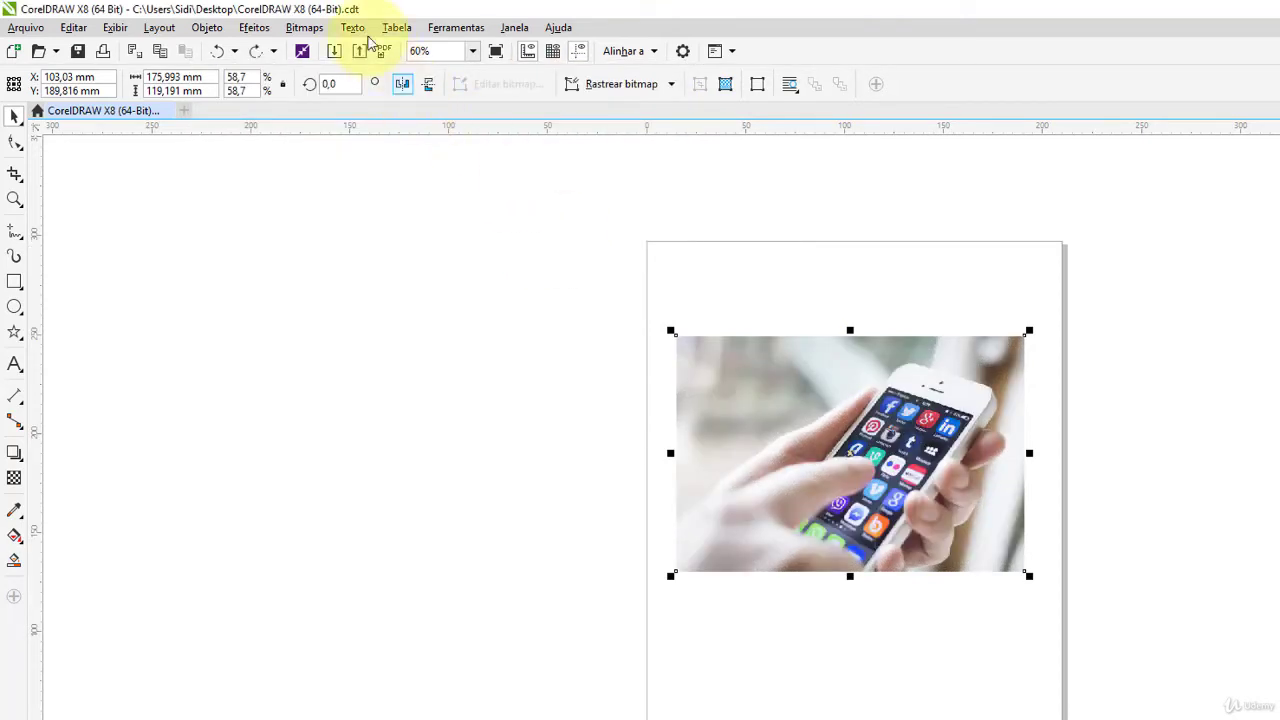
# Step: Preview the Crayon effect on the phone photo with Tamanho 13 and Contorno 30, and discard it
pyautogui.click(302, 28)
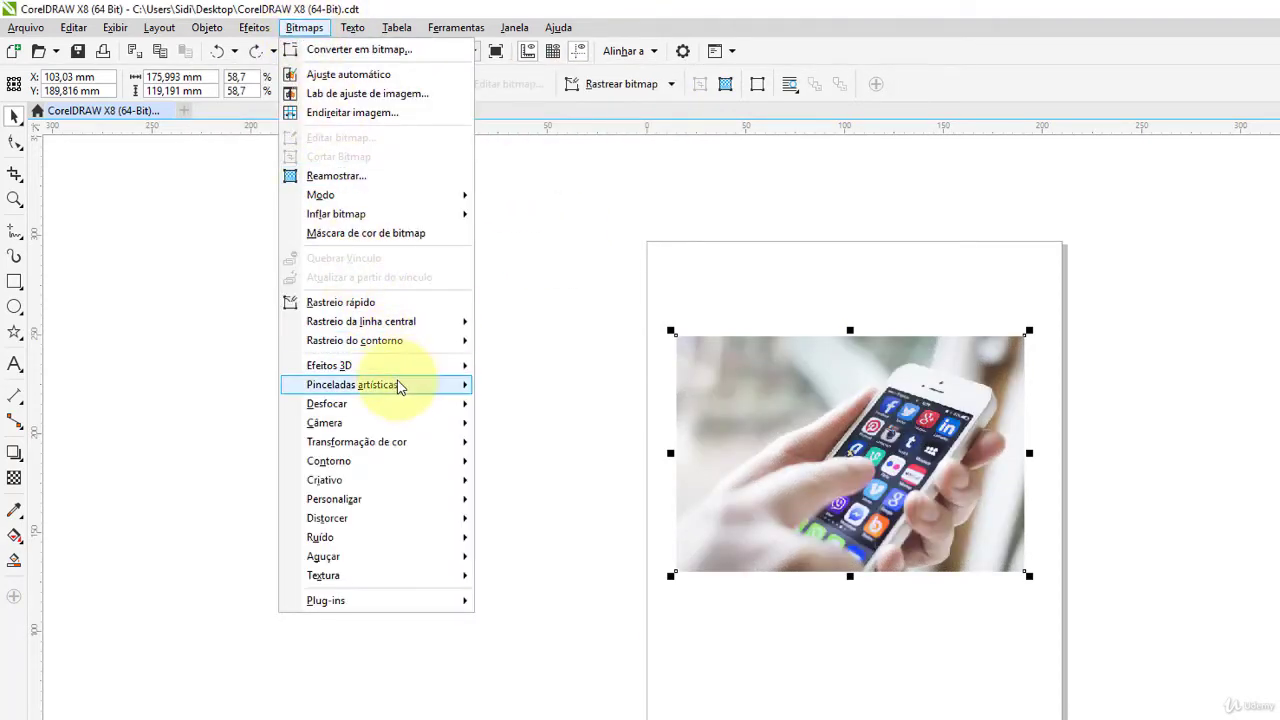
pyautogui.moveTo(403, 387)
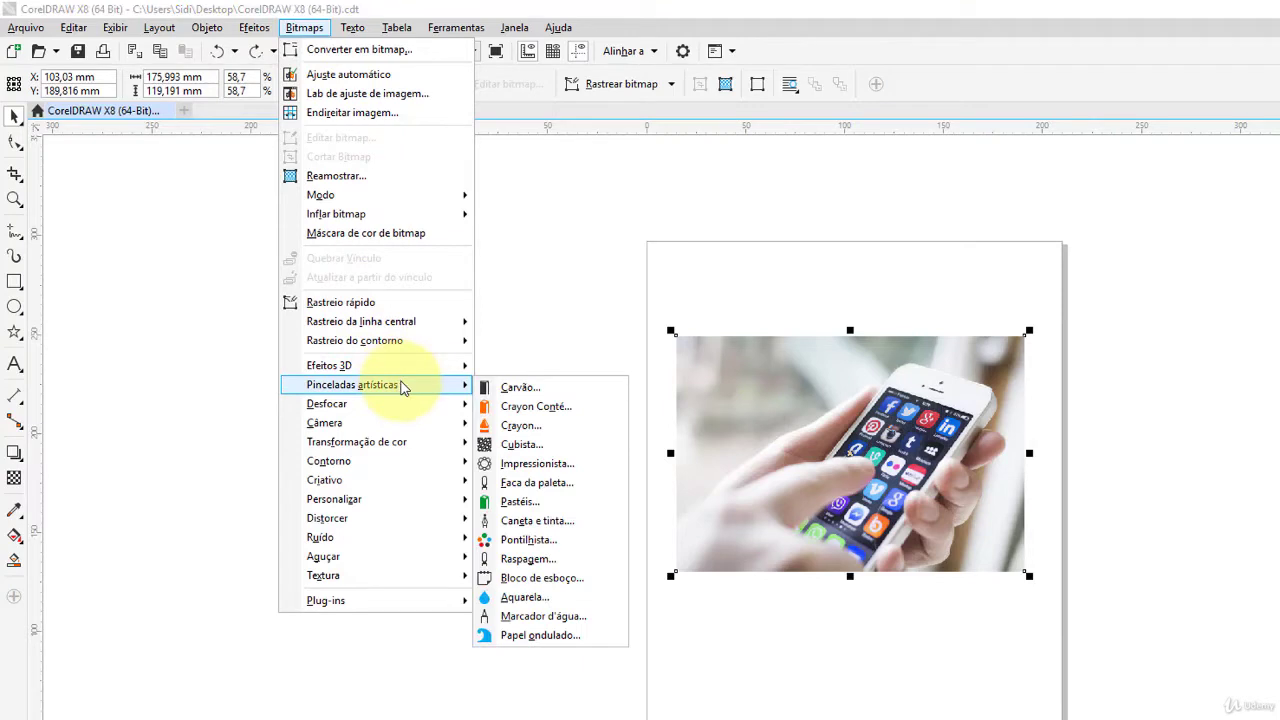
pyautogui.click(568, 425)
pyautogui.moveTo(818, 425); pyautogui.dragTo(455, 160)
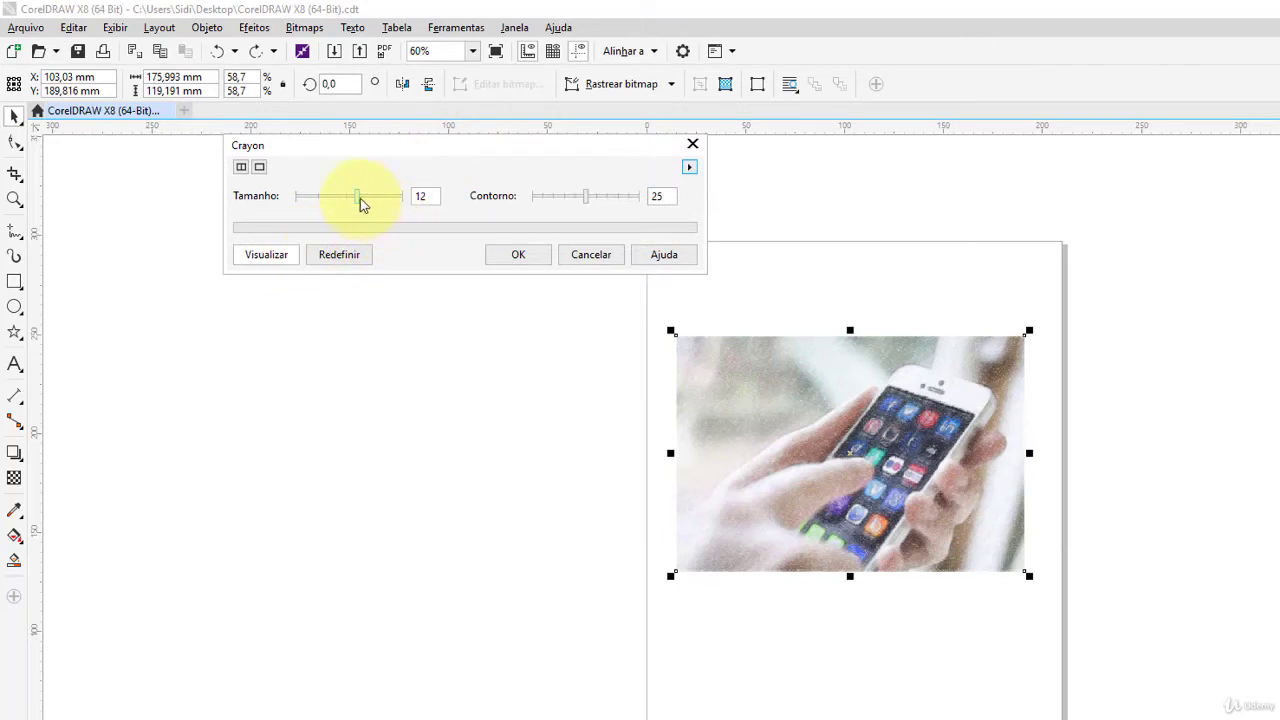
pyautogui.moveTo(586, 196); pyautogui.dragTo(606, 199)
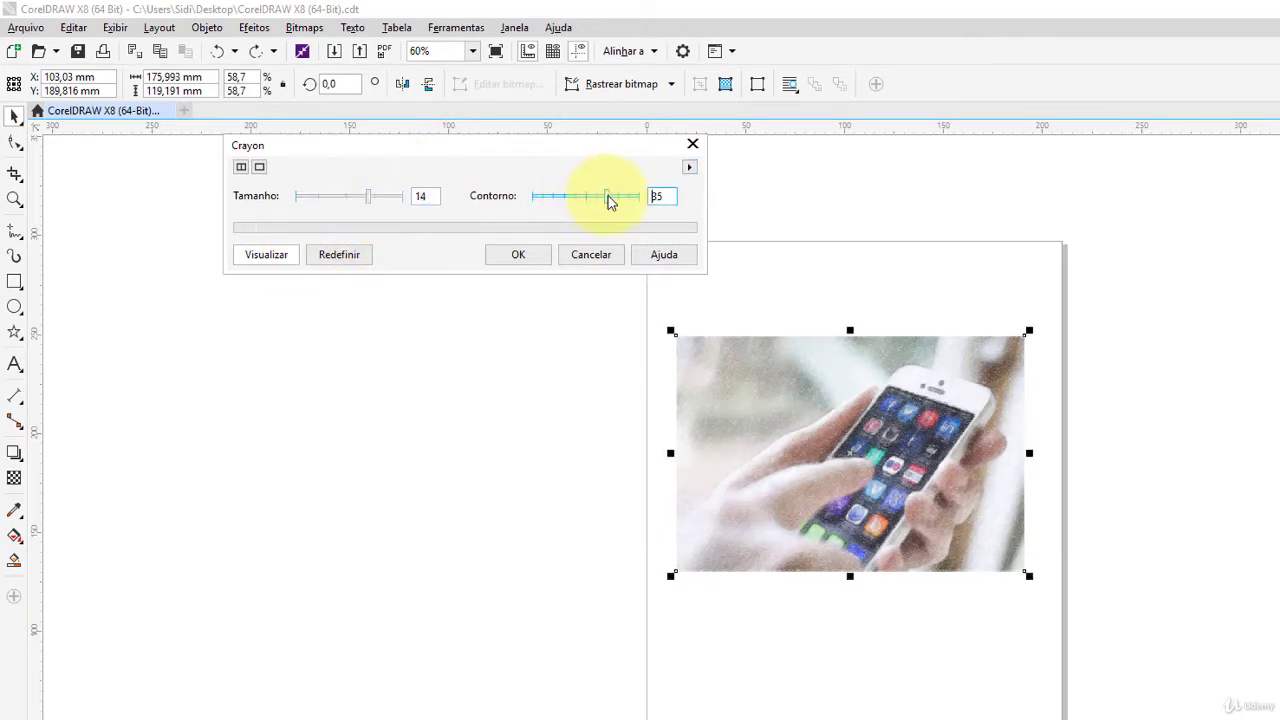
pyautogui.click(441, 196)
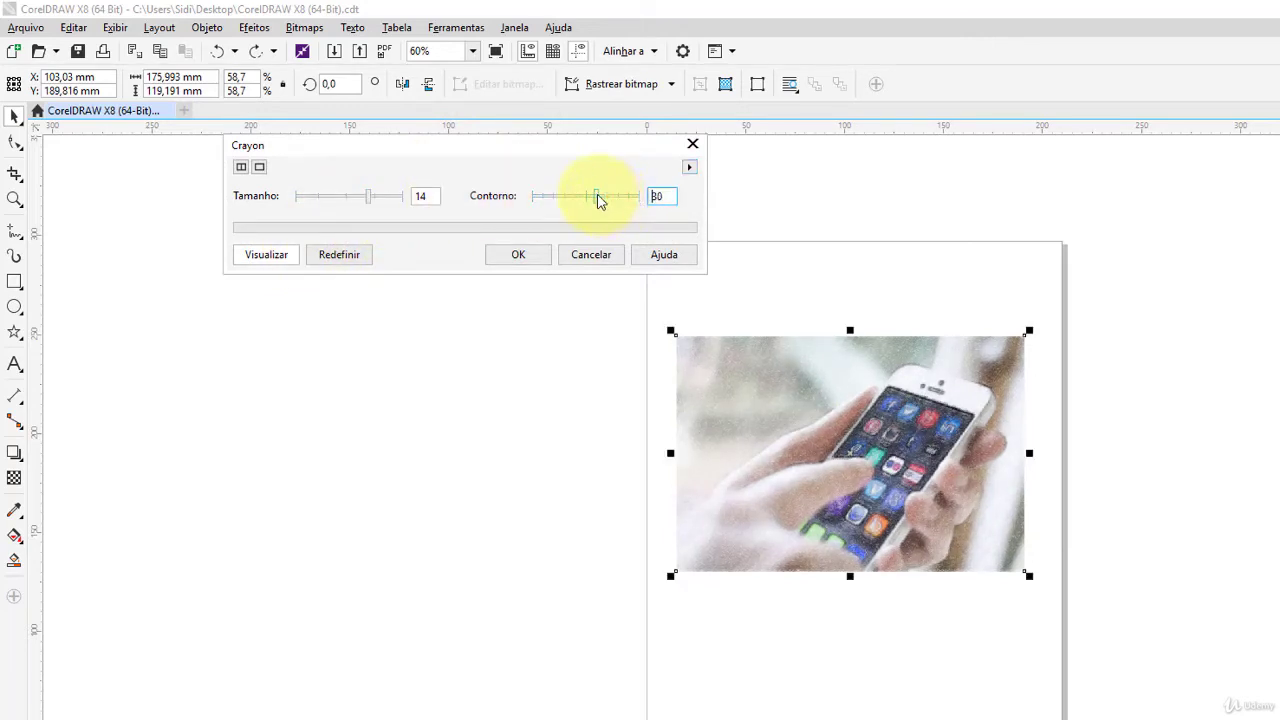
pyautogui.moveTo(367, 198); pyautogui.dragTo(364, 200)
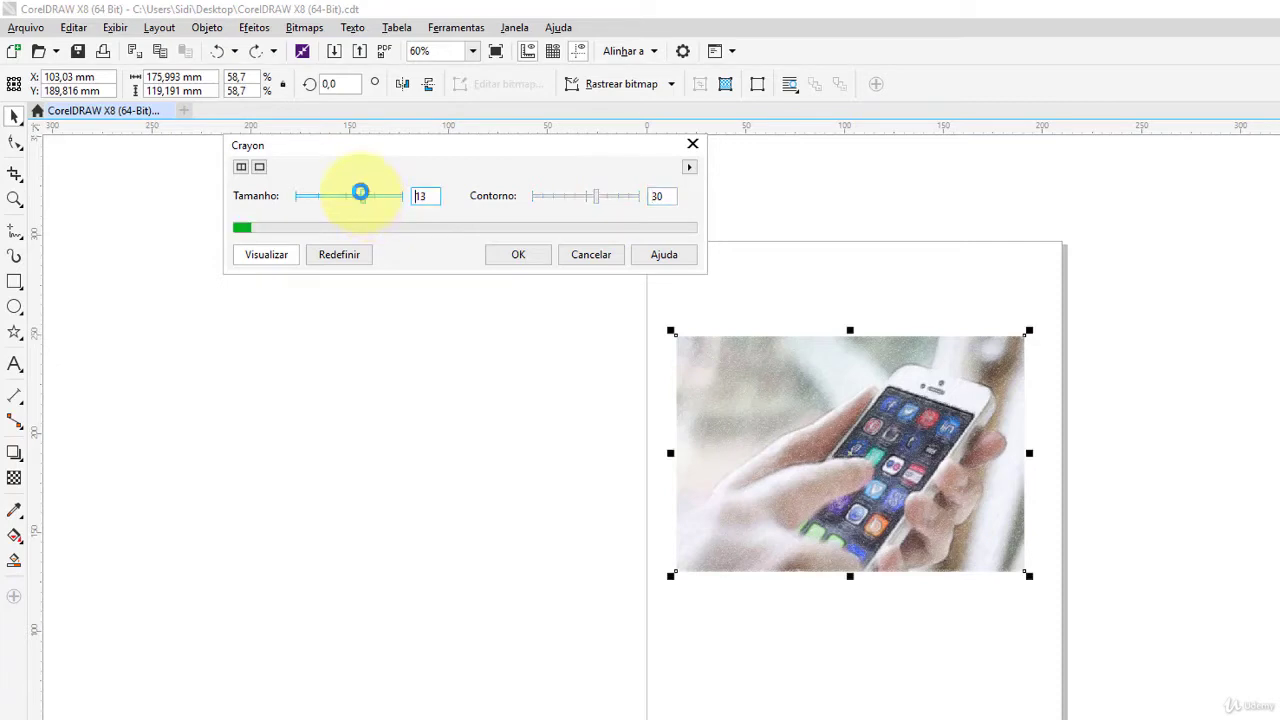
pyautogui.click(415, 196)
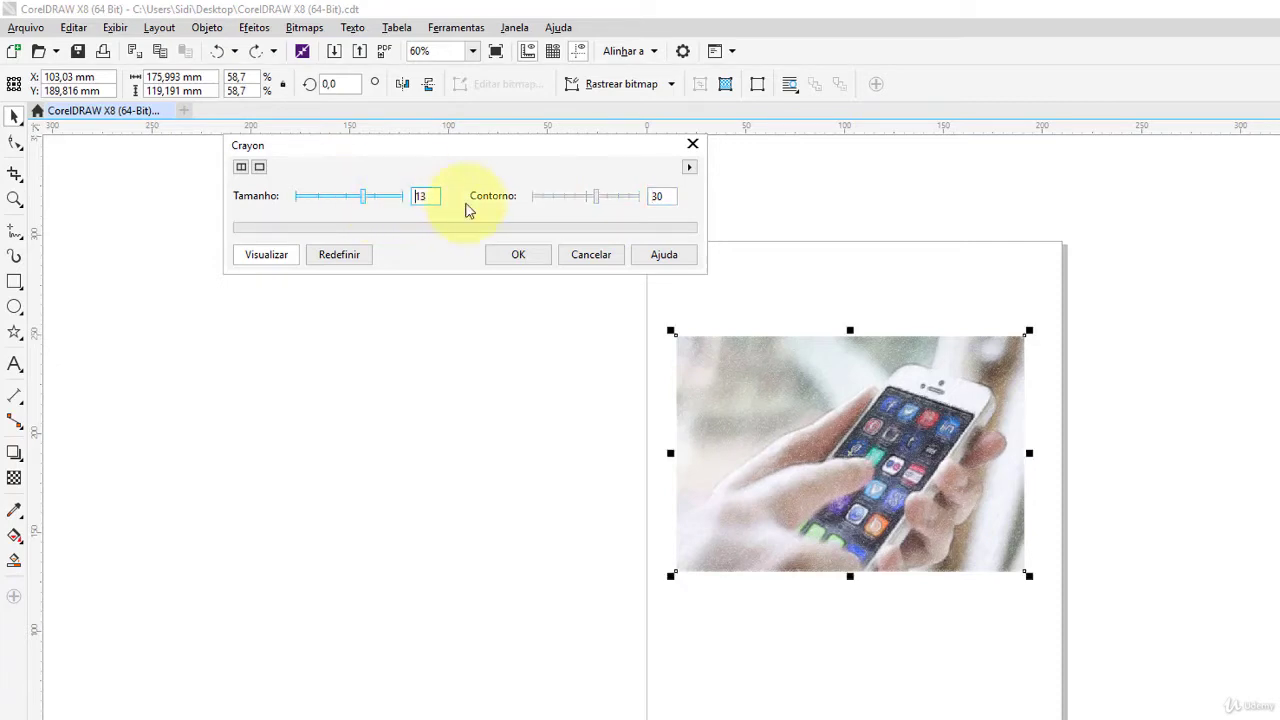
pyautogui.click(600, 256)
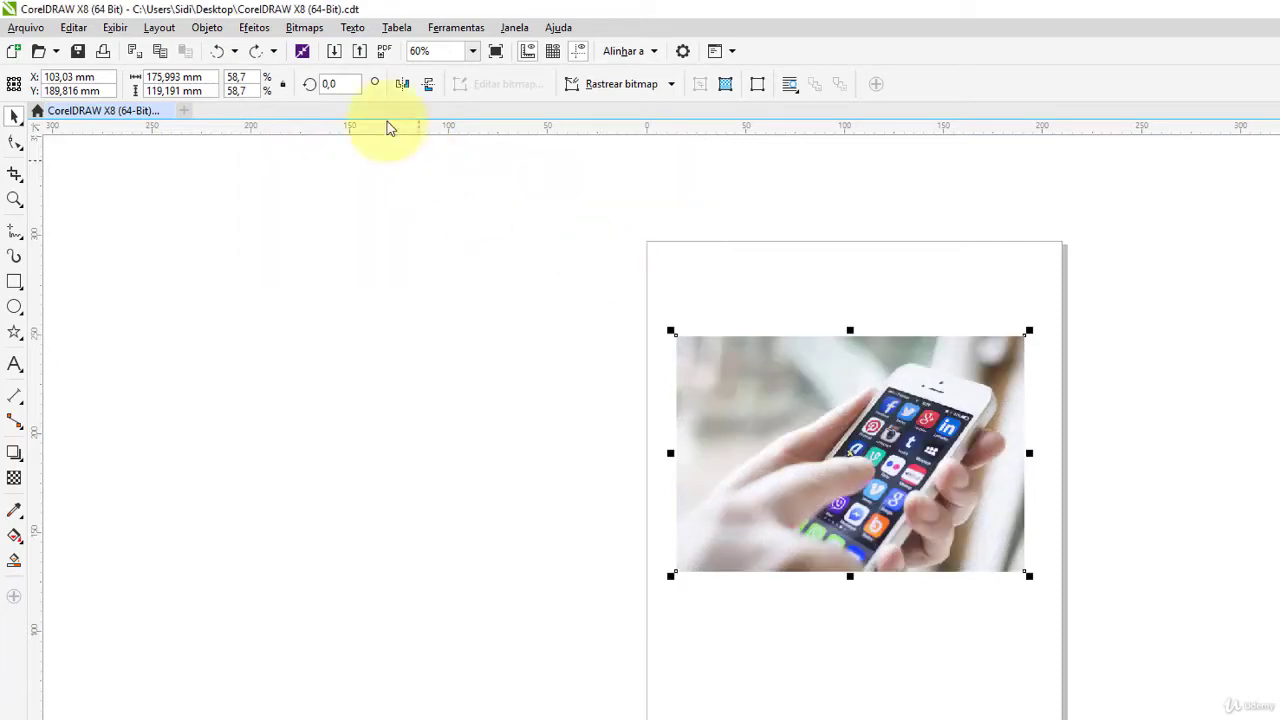
# Step: Preview the Cubista effect on the phone photo with Tamanho 5 and Brilho 73, and discard it
pyautogui.click(304, 28)
pyautogui.moveTo(406, 386)
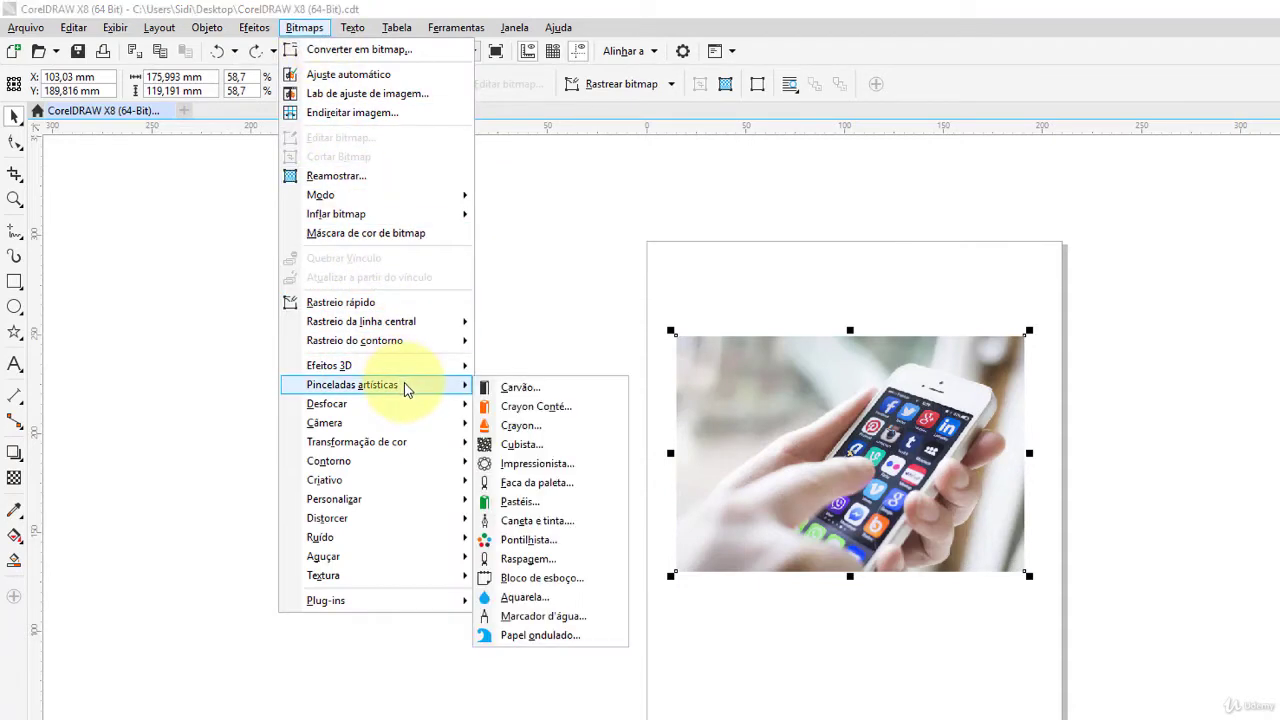
pyautogui.click(540, 445)
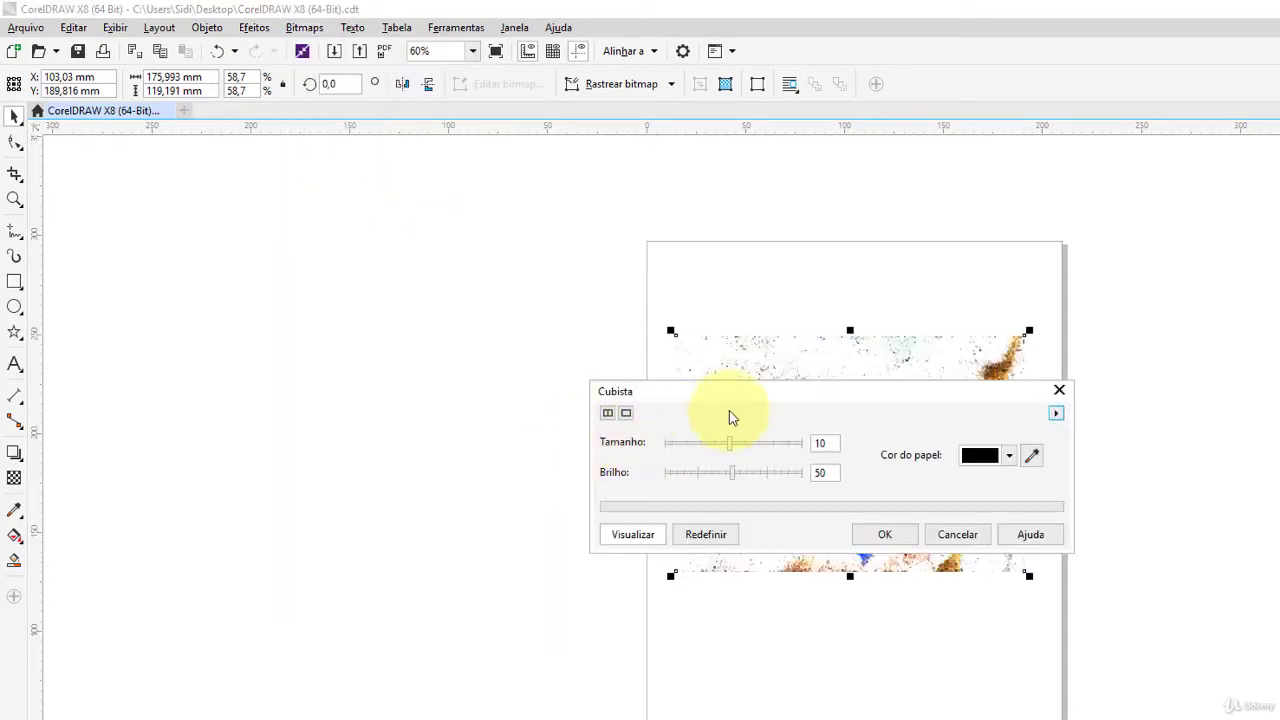
pyautogui.moveTo(778, 398); pyautogui.dragTo(322, 170)
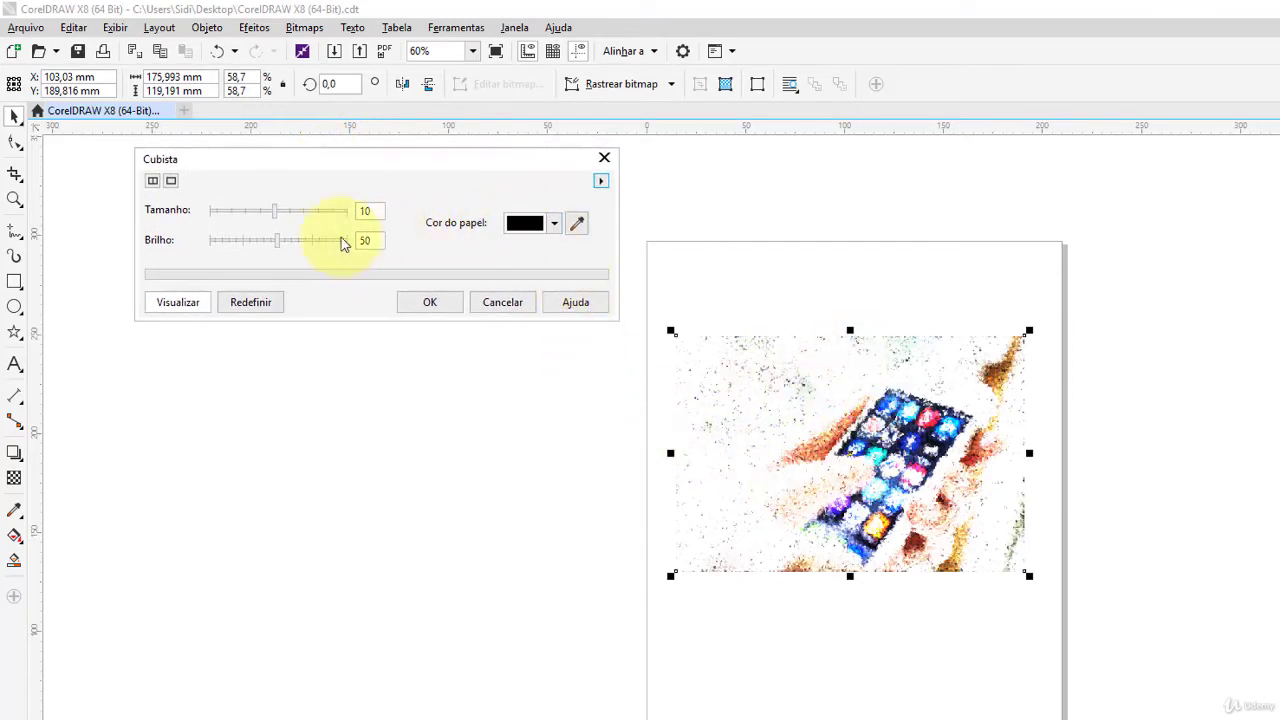
pyautogui.moveTo(288, 240); pyautogui.dragTo(314, 246)
pyautogui.click(309, 214)
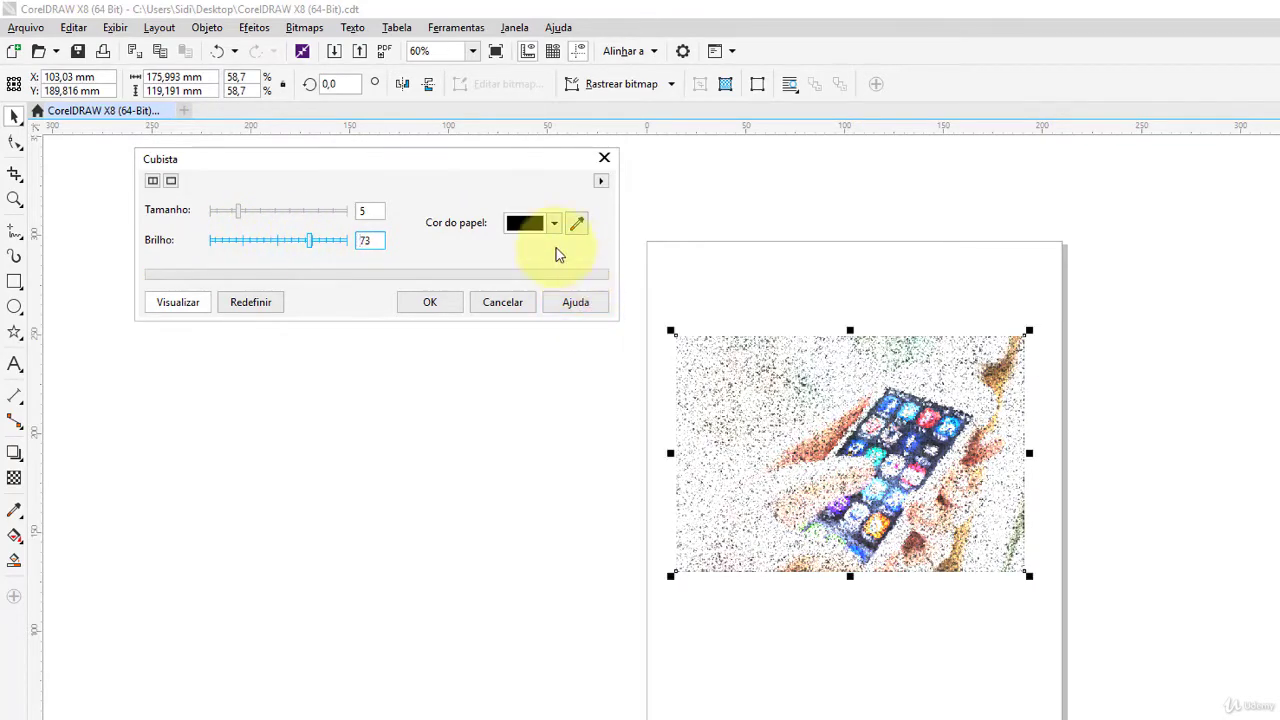
pyautogui.click(502, 302)
# Step: Preview the Impressionista effect on the phone photo in Pinceladas style with Pincelada 82, Coloração 40 and Brilho 62
pyautogui.click(302, 30)
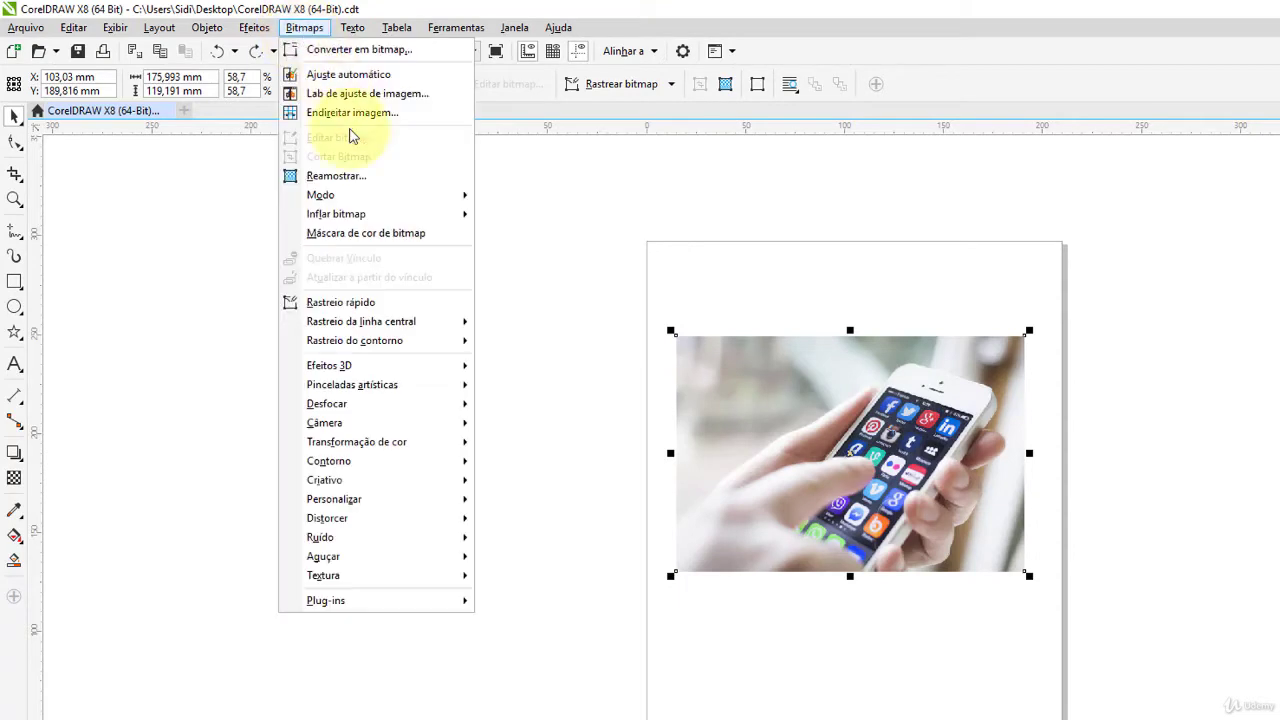
pyautogui.moveTo(468, 410)
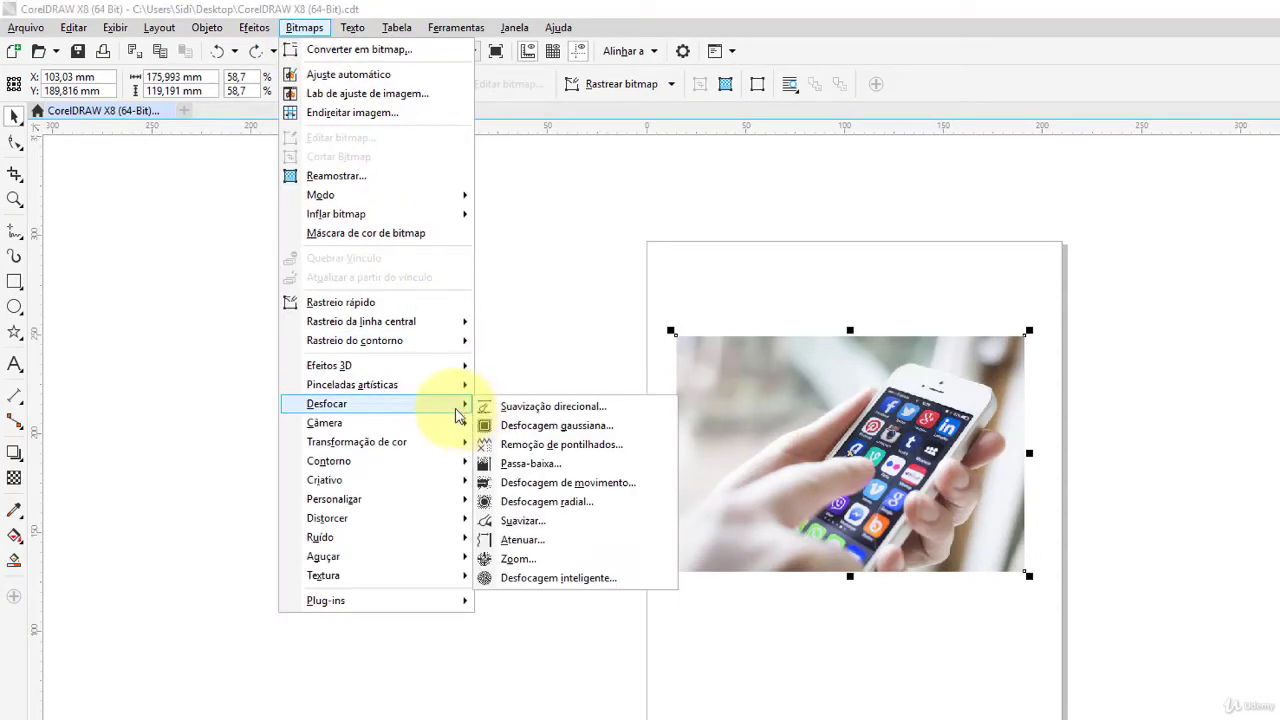
pyautogui.moveTo(441, 391)
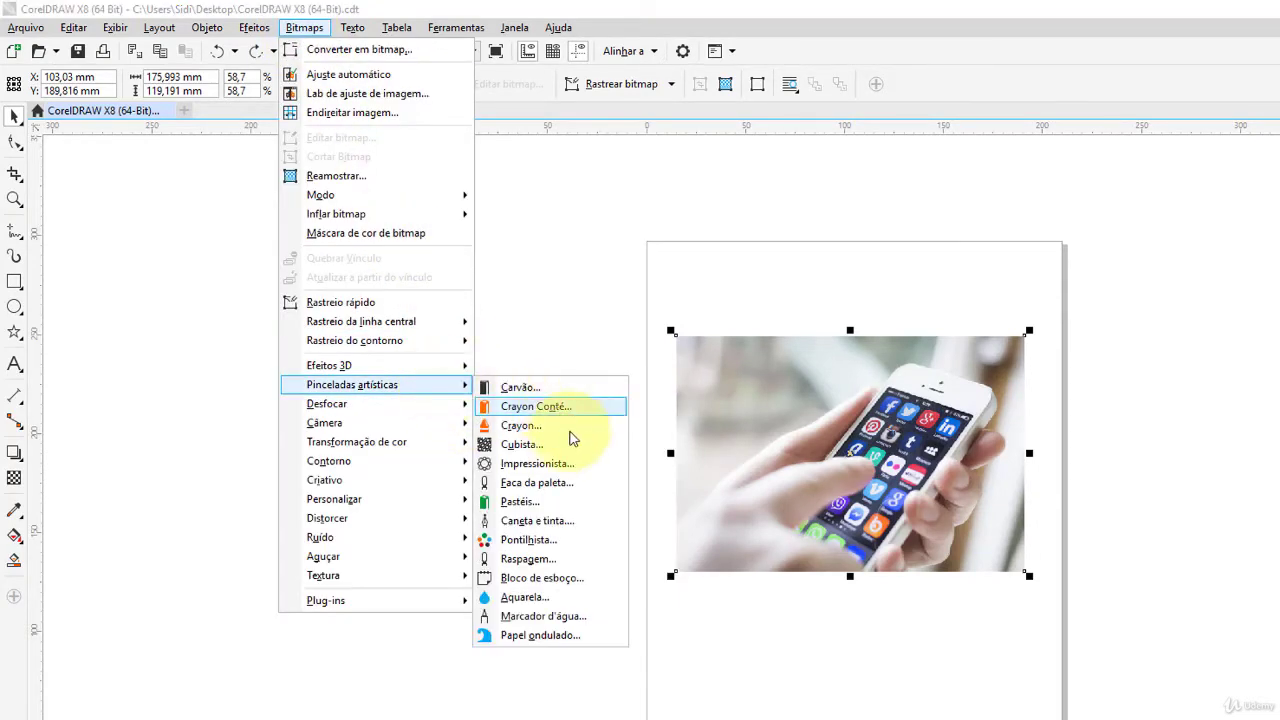
pyautogui.click(536, 464)
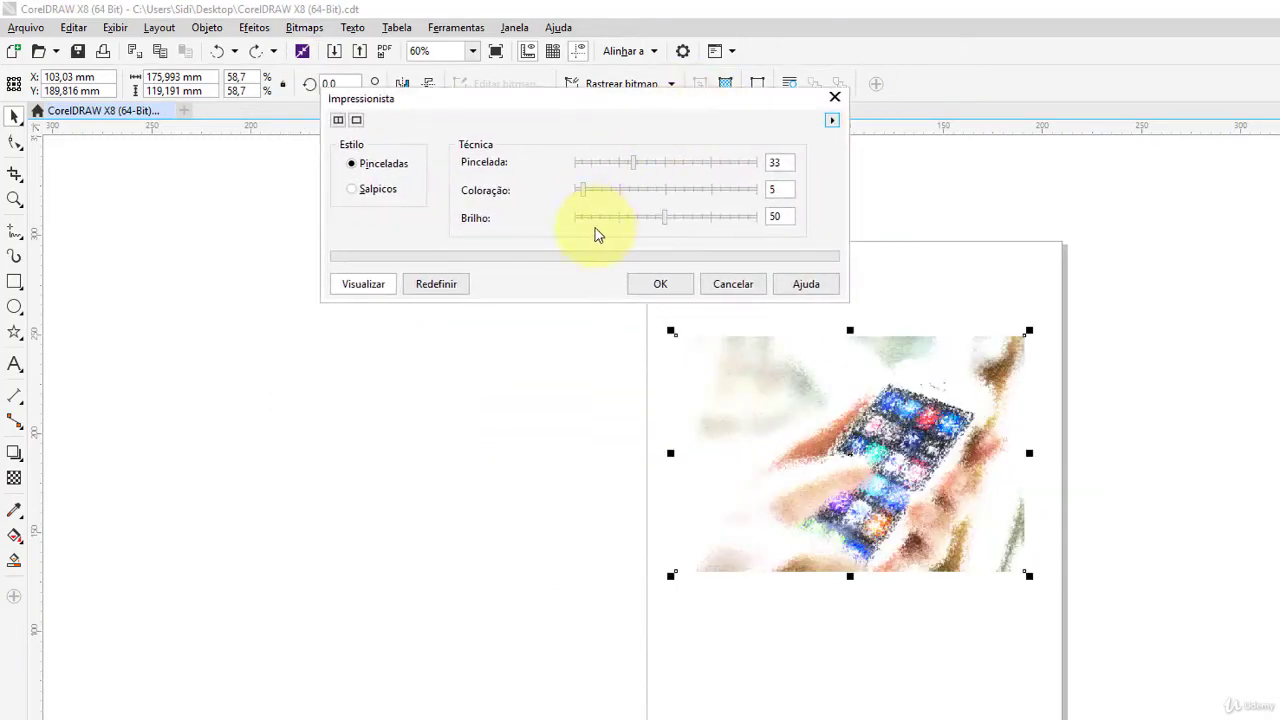
pyautogui.click(688, 220)
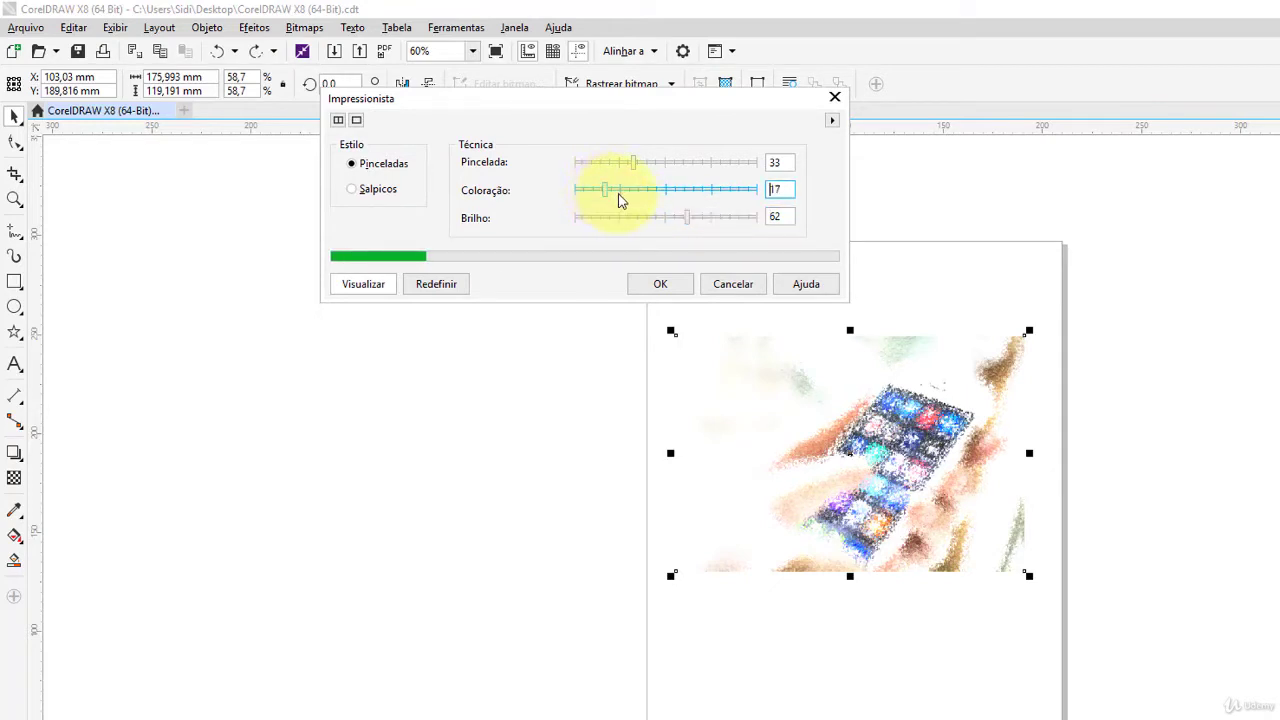
pyautogui.click(647, 192)
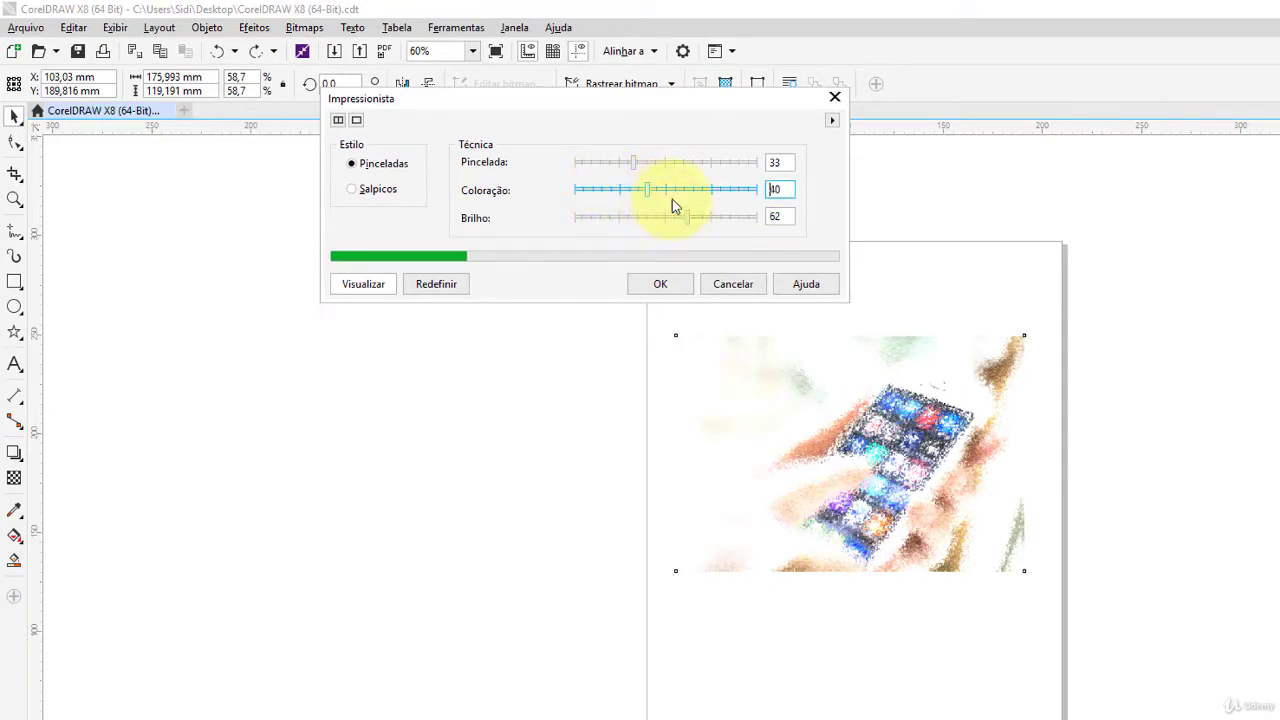
pyautogui.click(657, 163)
pyautogui.click(686, 163)
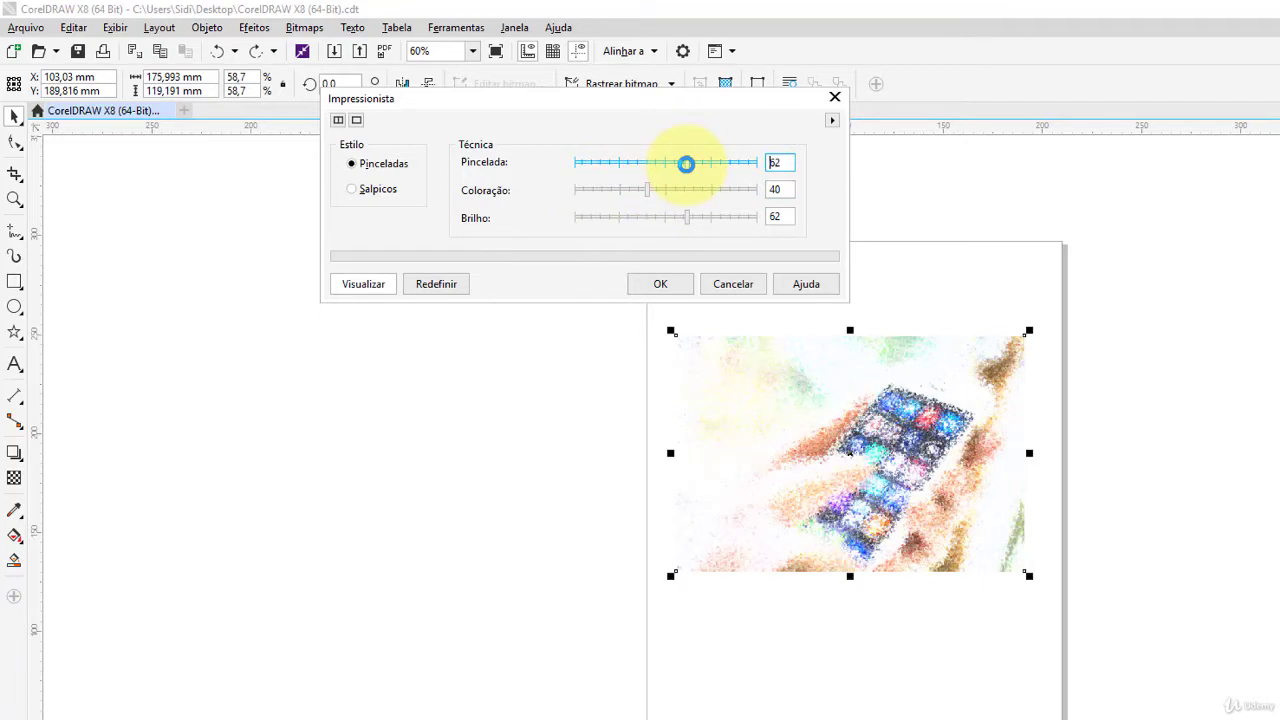
pyautogui.click(723, 163)
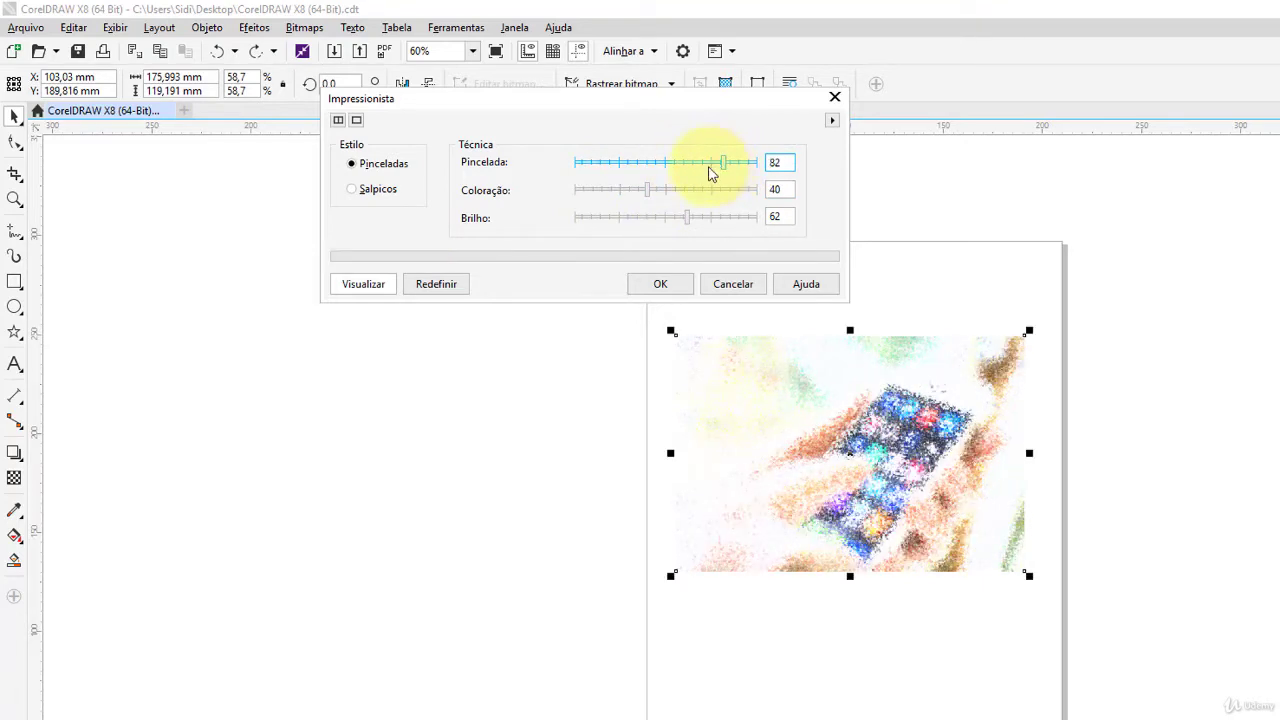
# Step: Switch the Impressionista effect to the Salpicos style and preview it with Coloração 74 and Brilho 14
pyautogui.click(370, 190)
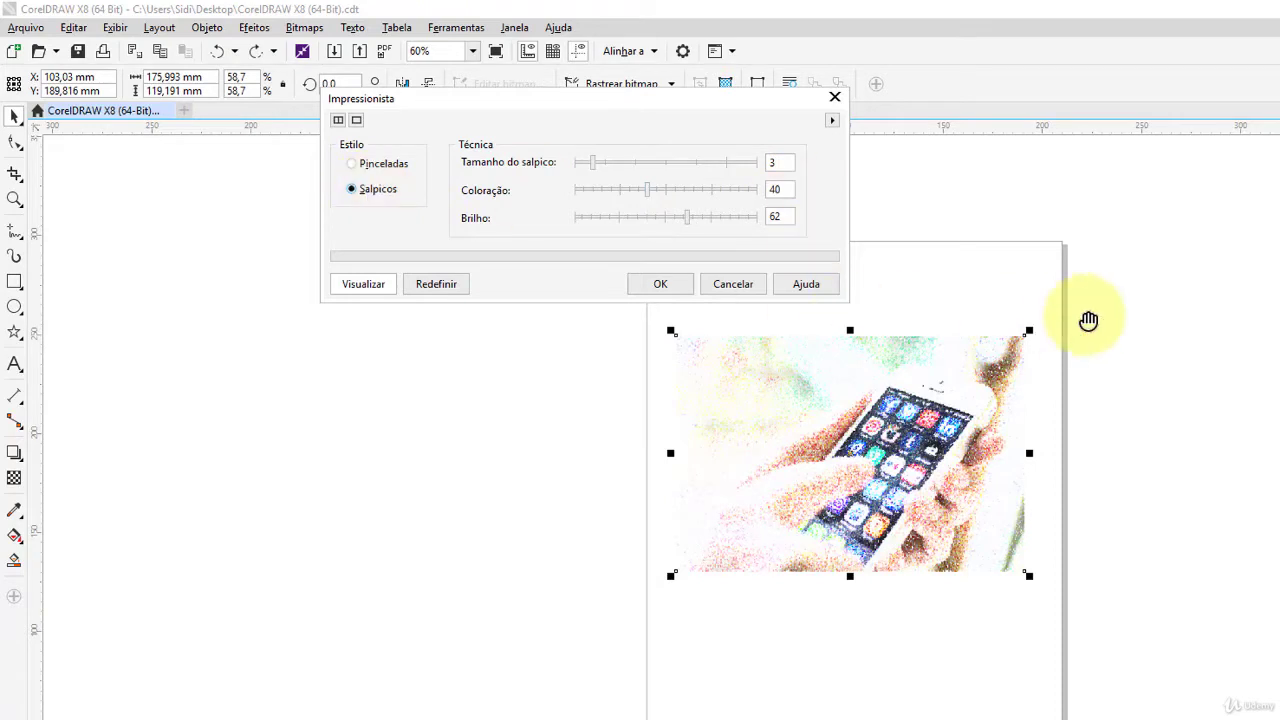
pyautogui.moveTo(648, 190); pyautogui.dragTo(638, 190)
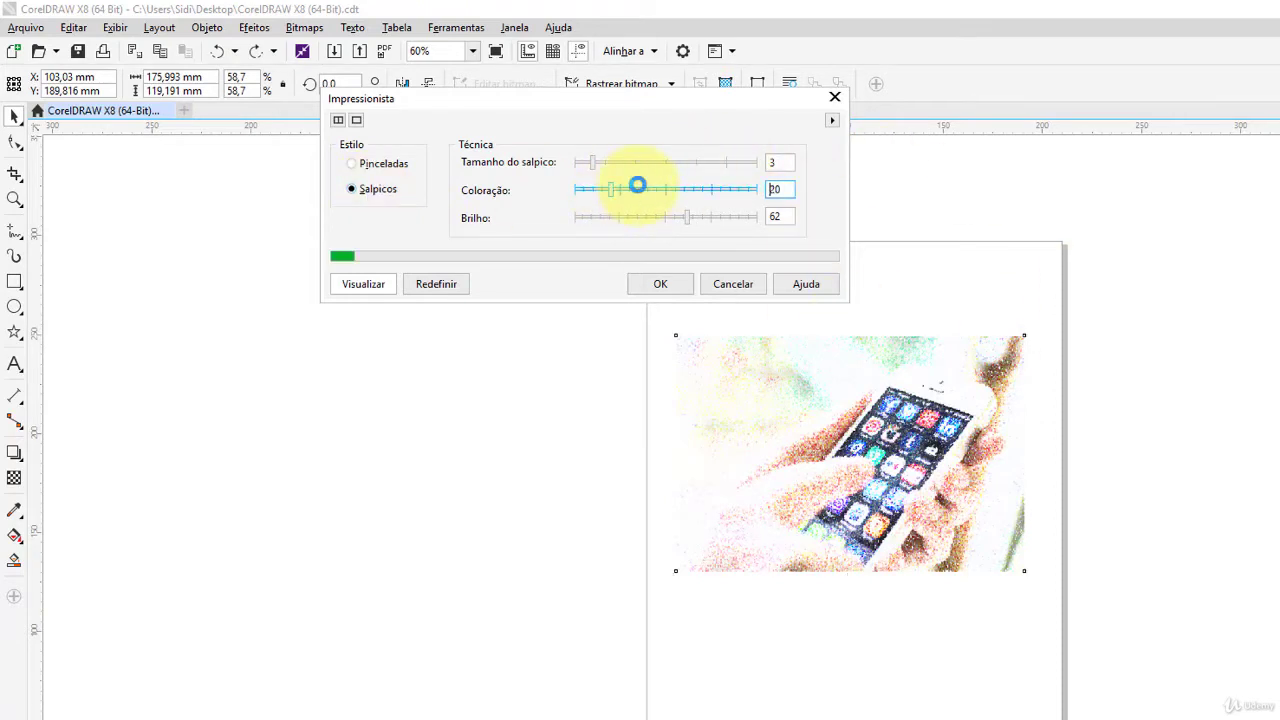
pyautogui.click(690, 189)
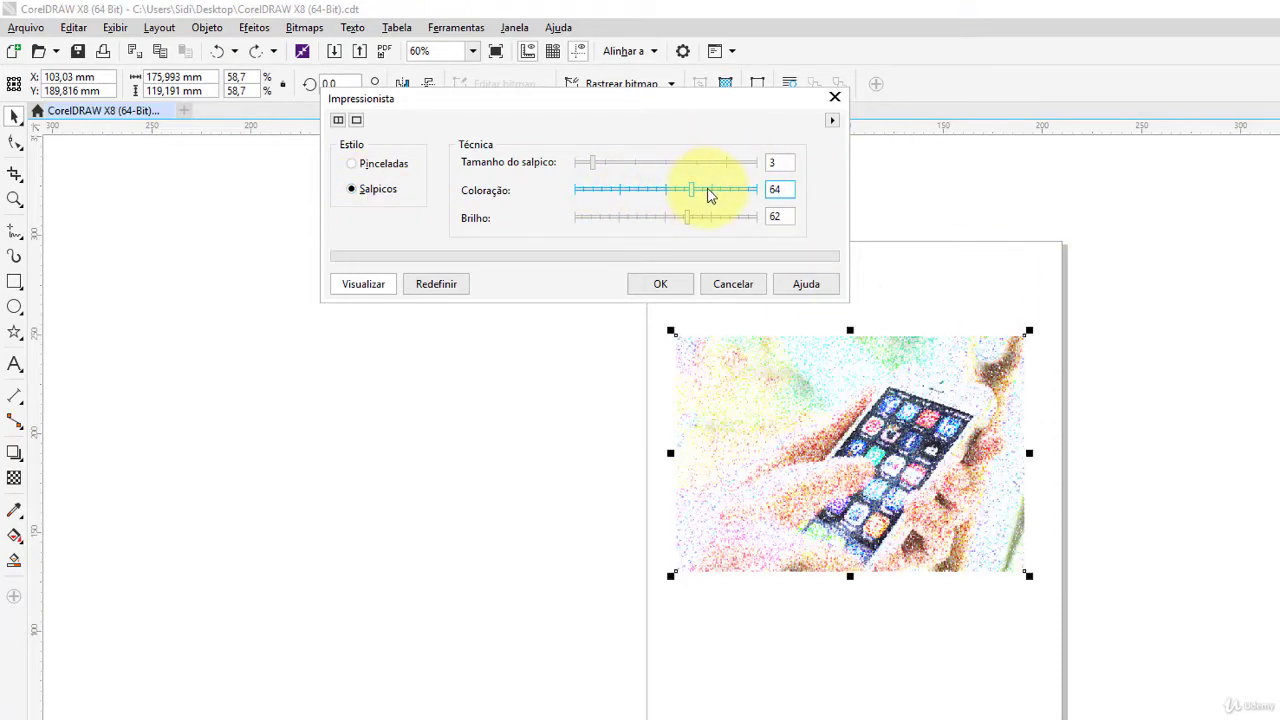
pyautogui.click(709, 190)
pyautogui.click(722, 219)
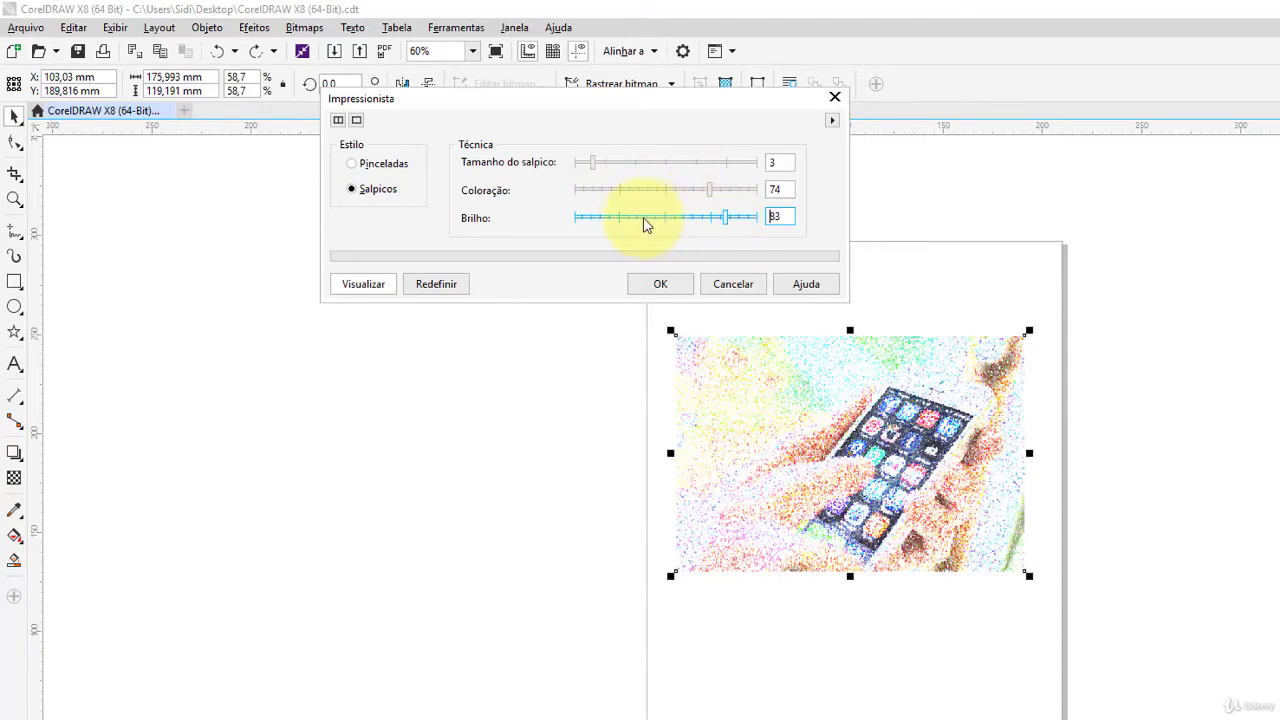
pyautogui.click(600, 219)
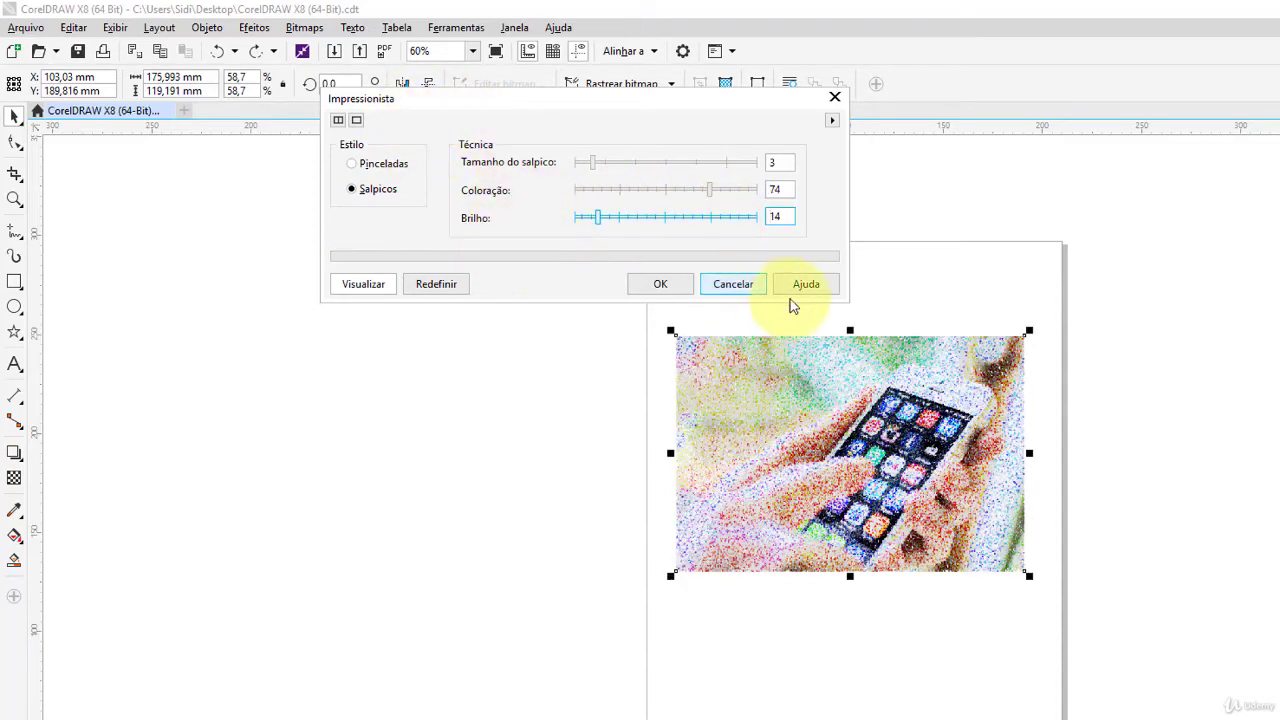
# Step: Compare the Impressionista result in before-and-after, single-pane and on-page previews, and try Tamanho do salpico 11 in the before-and-after view
pyautogui.click(338, 121)
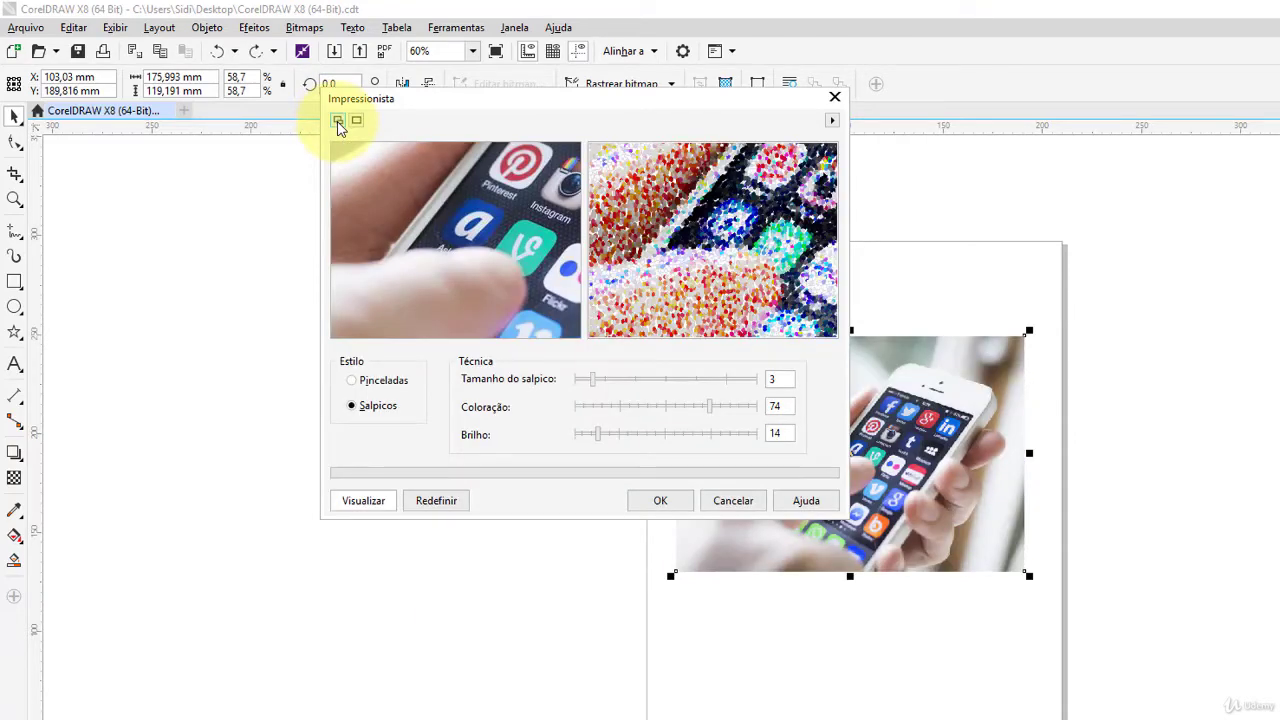
pyautogui.moveTo(609, 104); pyautogui.dragTo(445, 134)
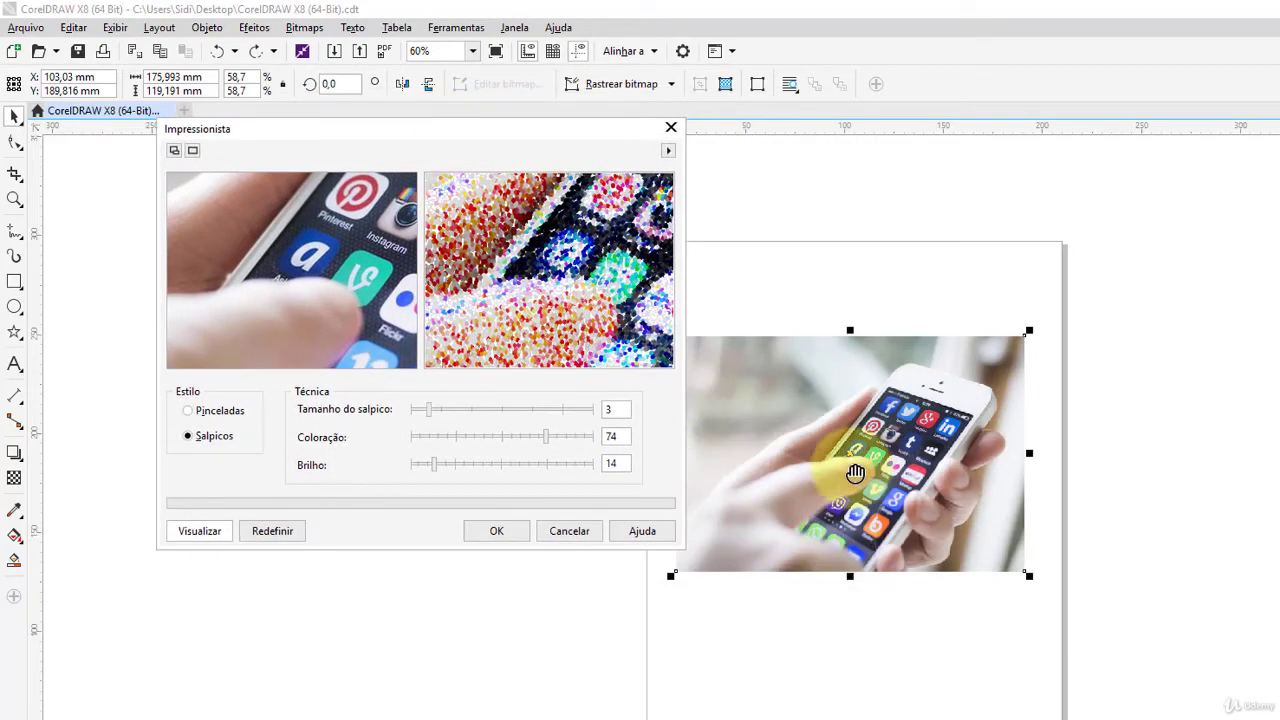
pyautogui.click(194, 151)
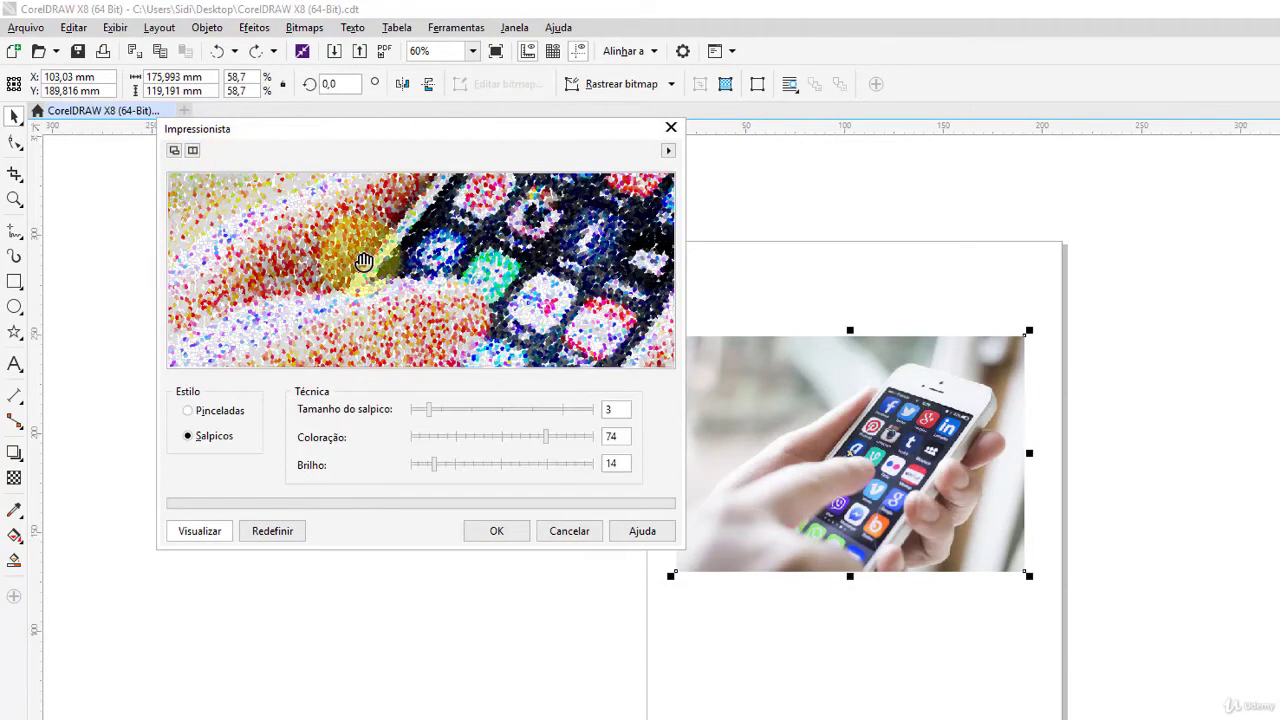
pyautogui.click(192, 150)
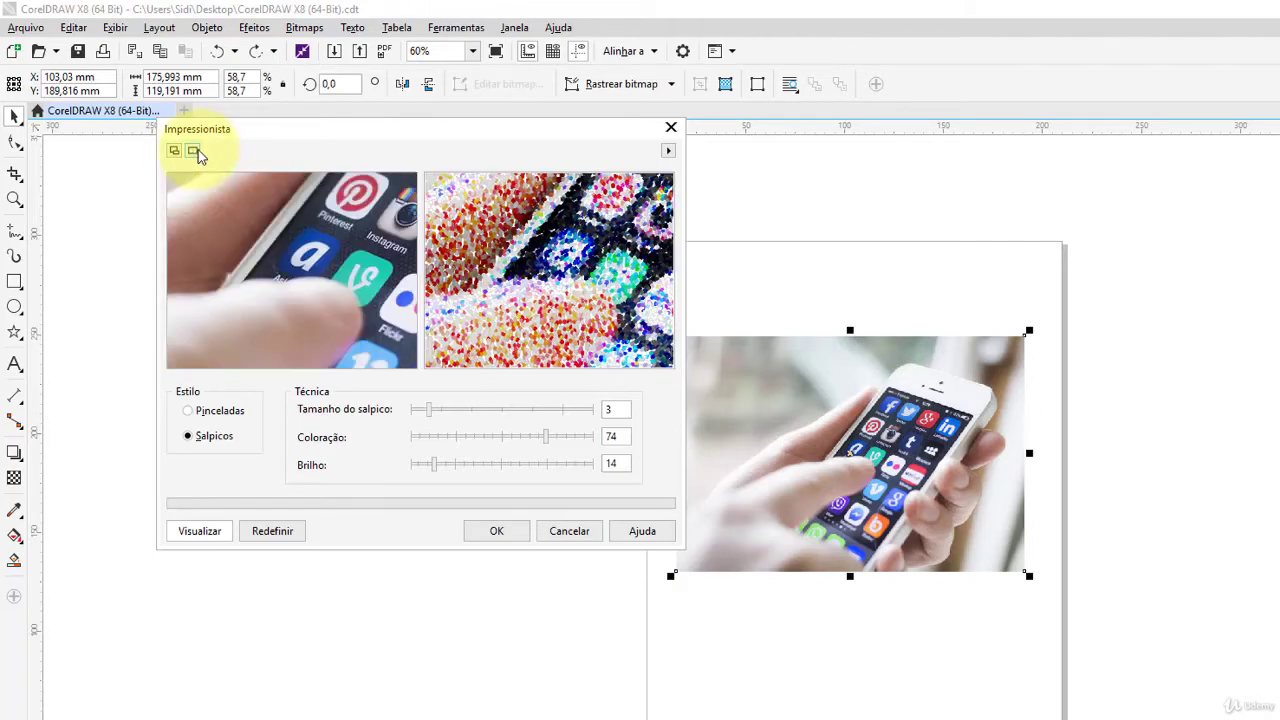
pyautogui.click(175, 150)
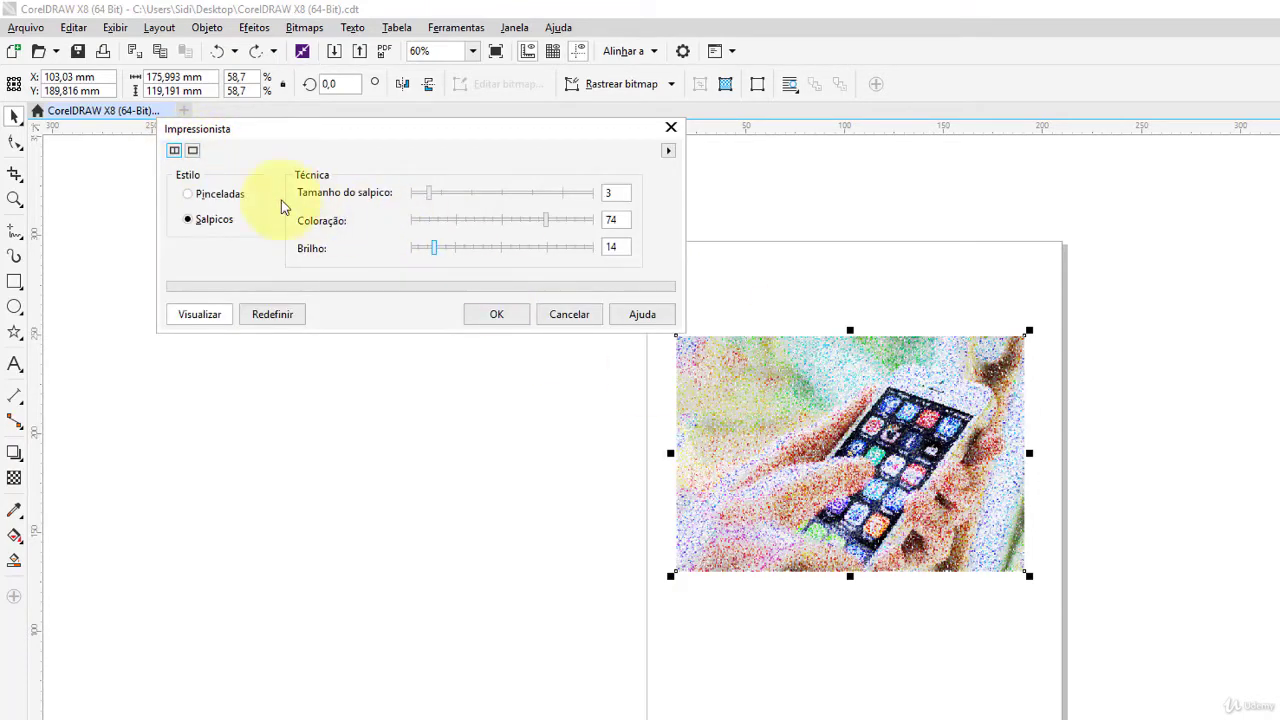
pyautogui.click(174, 150)
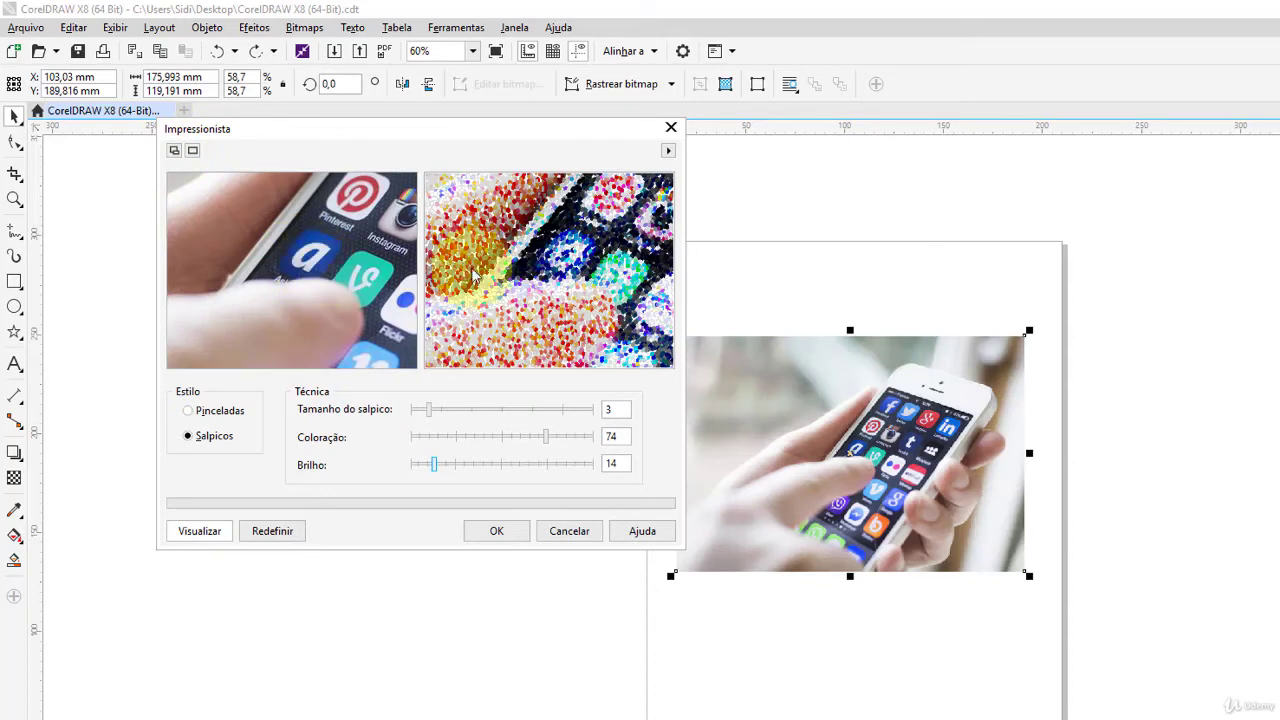
pyautogui.click(449, 413)
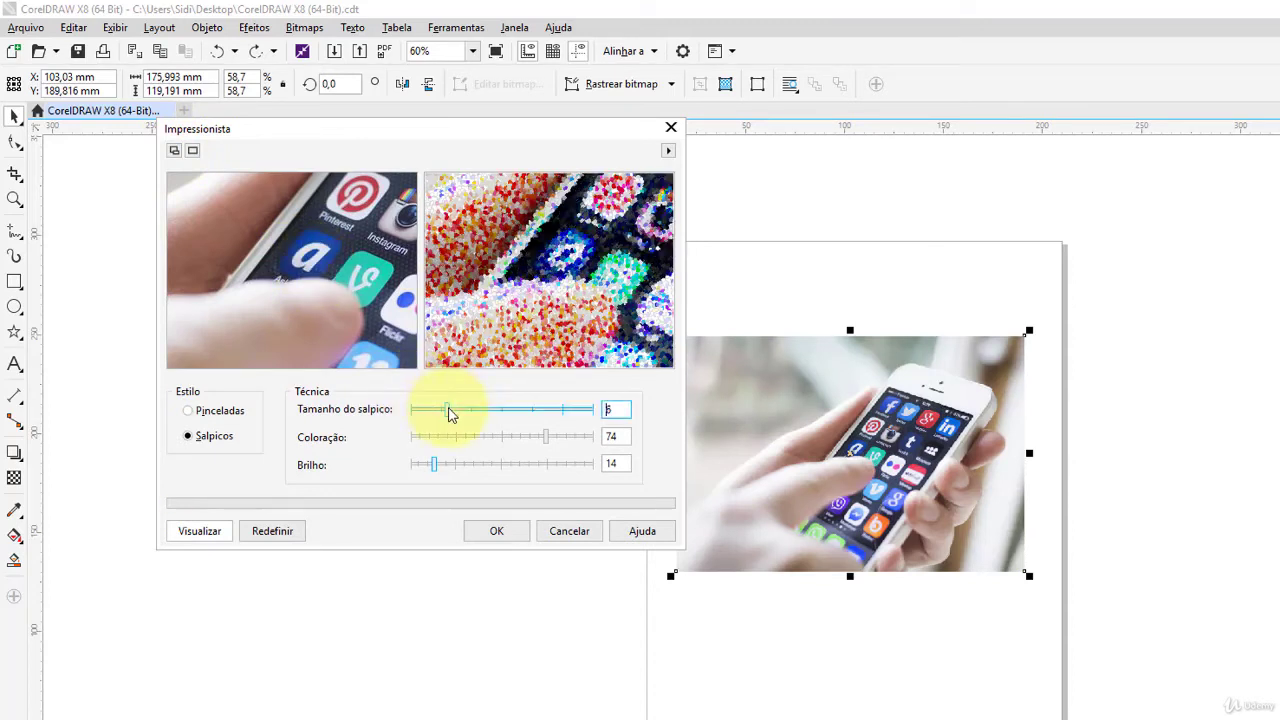
# Step: Replace Impressionista with the Faca da paleta artistic brush-stroke effect and show its before-and-after preview
pyautogui.click(668, 151)
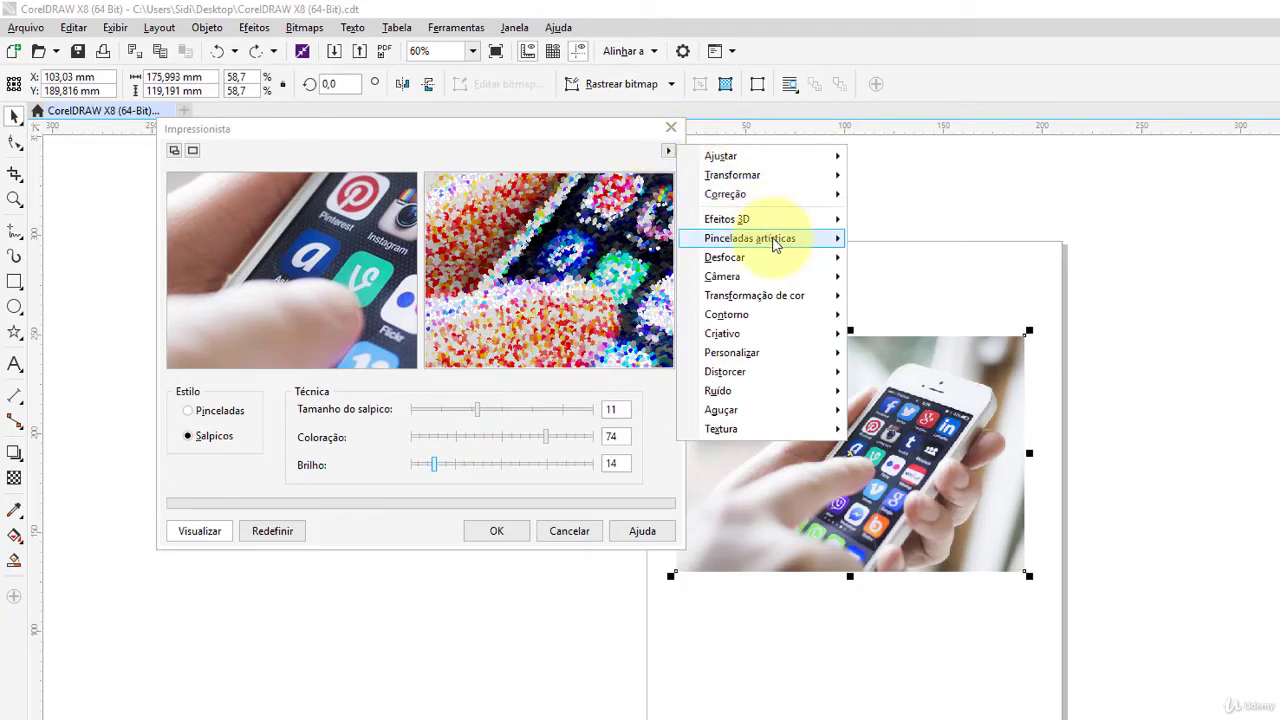
pyautogui.moveTo(777, 240)
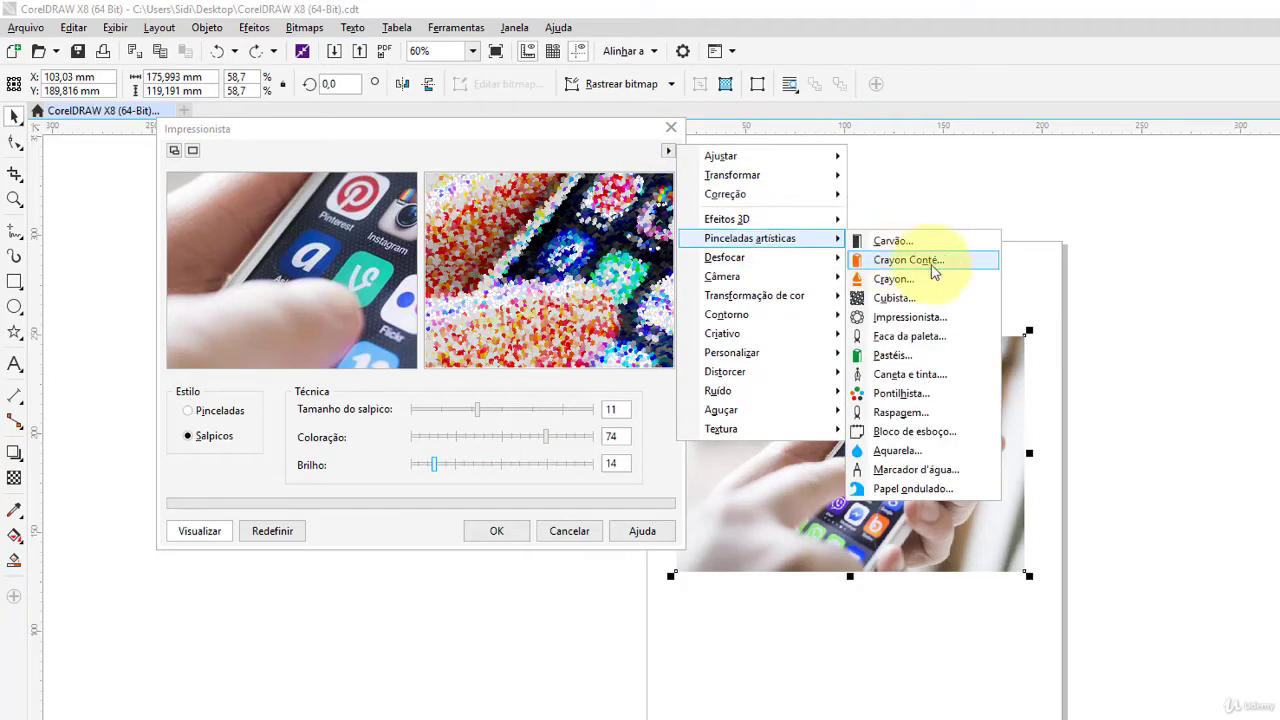
pyautogui.click(958, 337)
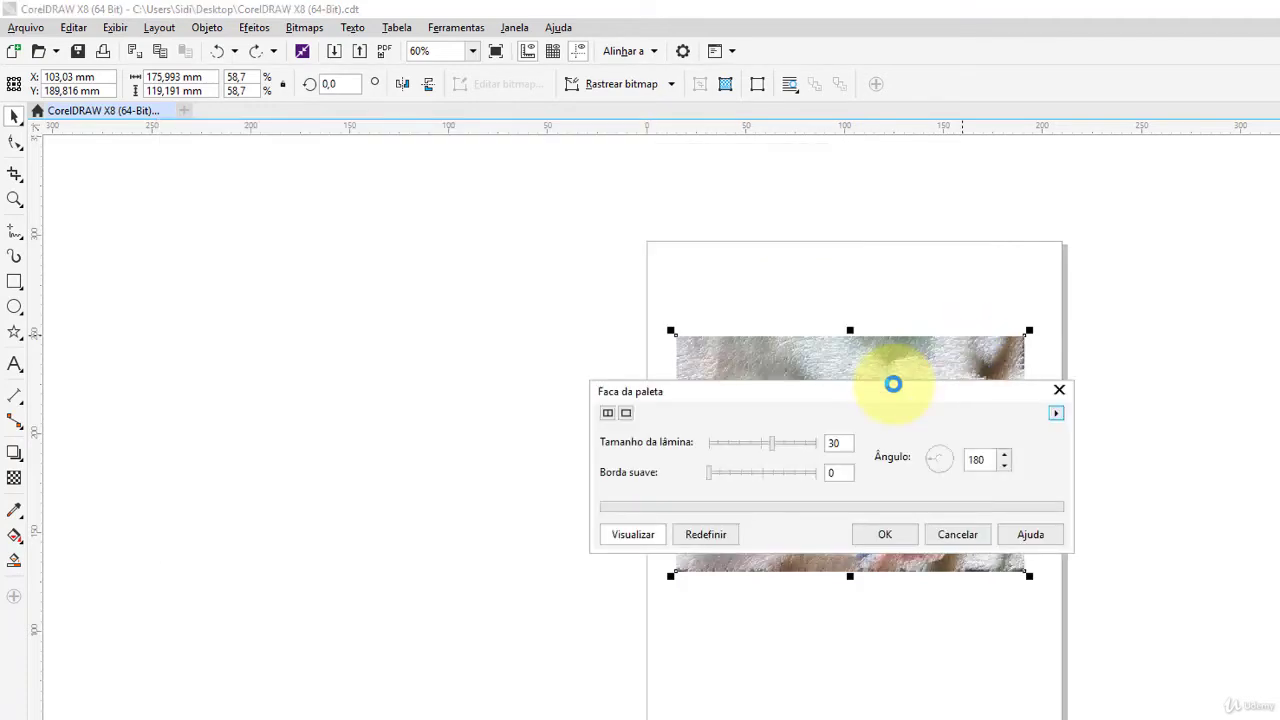
pyautogui.moveTo(891, 388); pyautogui.dragTo(496, 83)
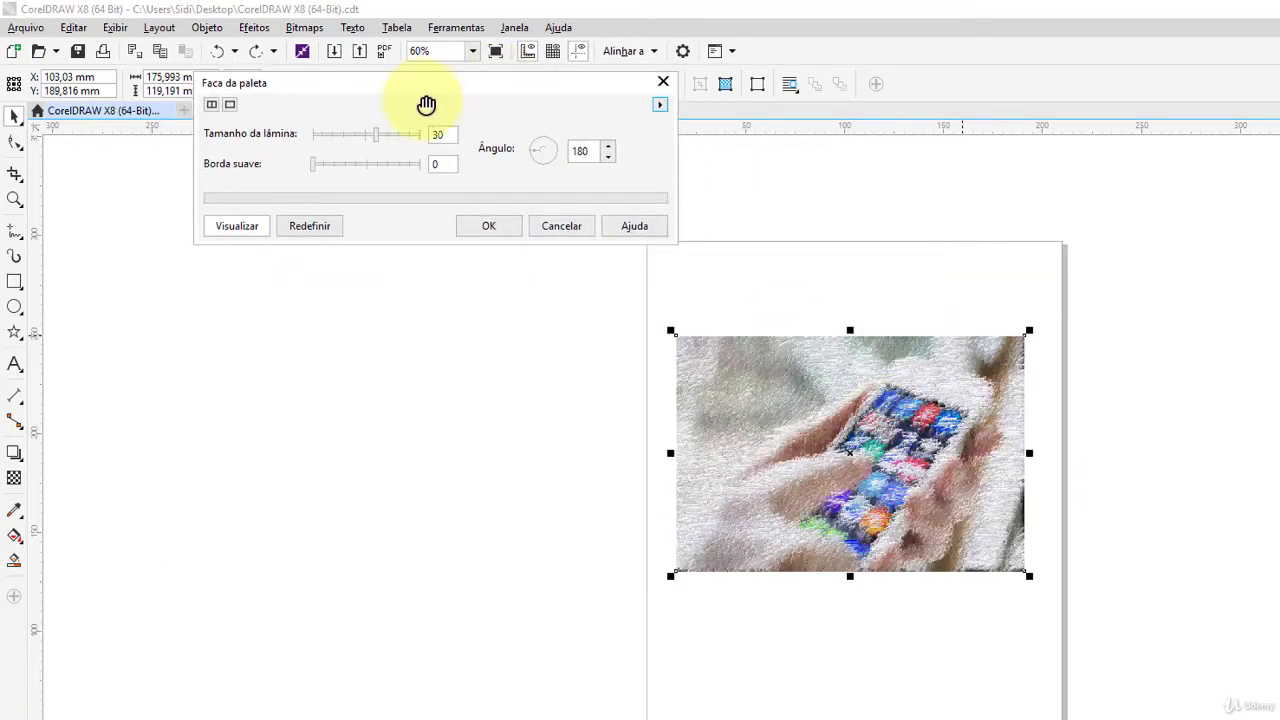
pyautogui.click(659, 104)
pyautogui.click(209, 106)
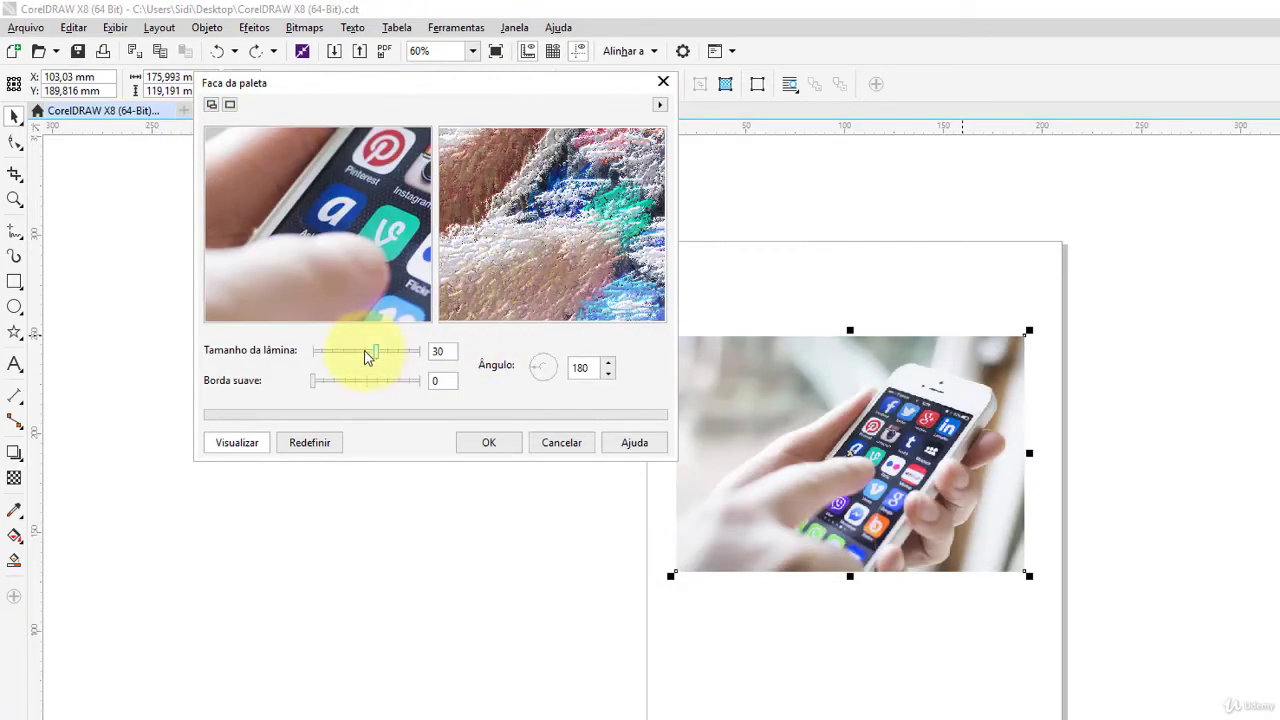
# Step: Set the Faca da paleta effect to Tamanho da lâmina 29 and Borda suave 1, and refresh the preview
pyautogui.moveTo(368, 357); pyautogui.dragTo(360, 358)
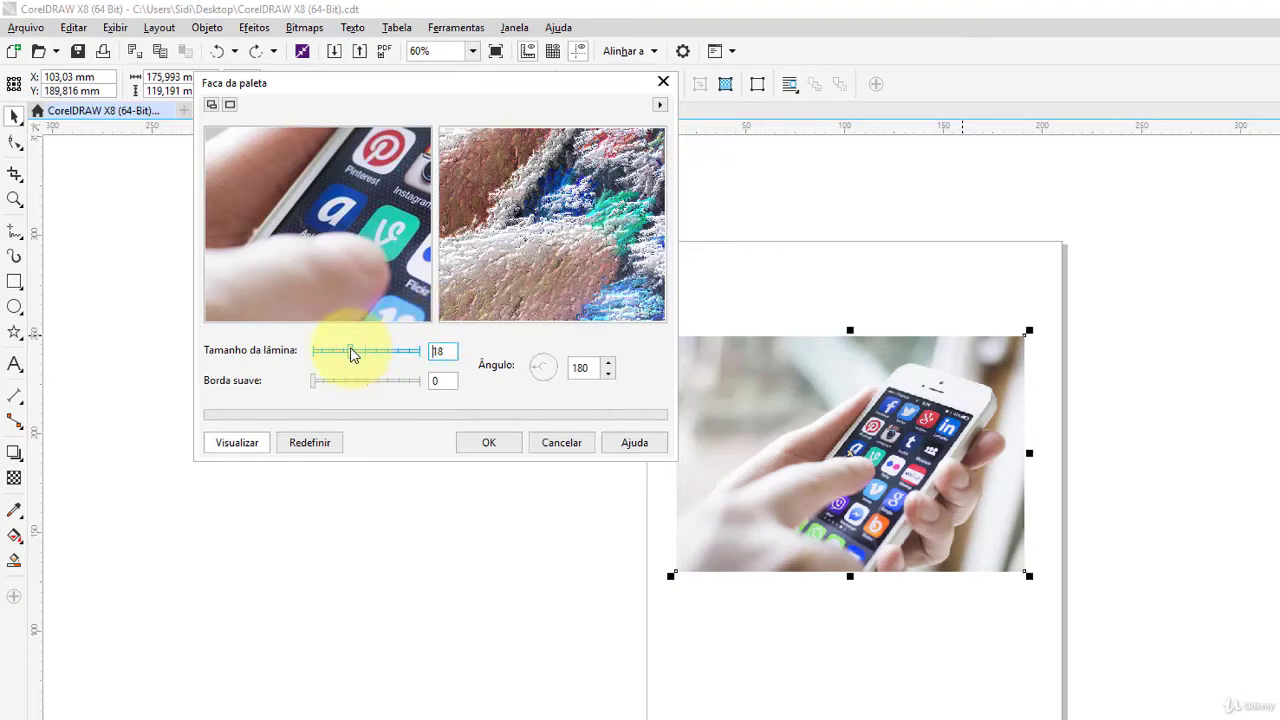
pyautogui.moveTo(337, 358); pyautogui.dragTo(326, 355)
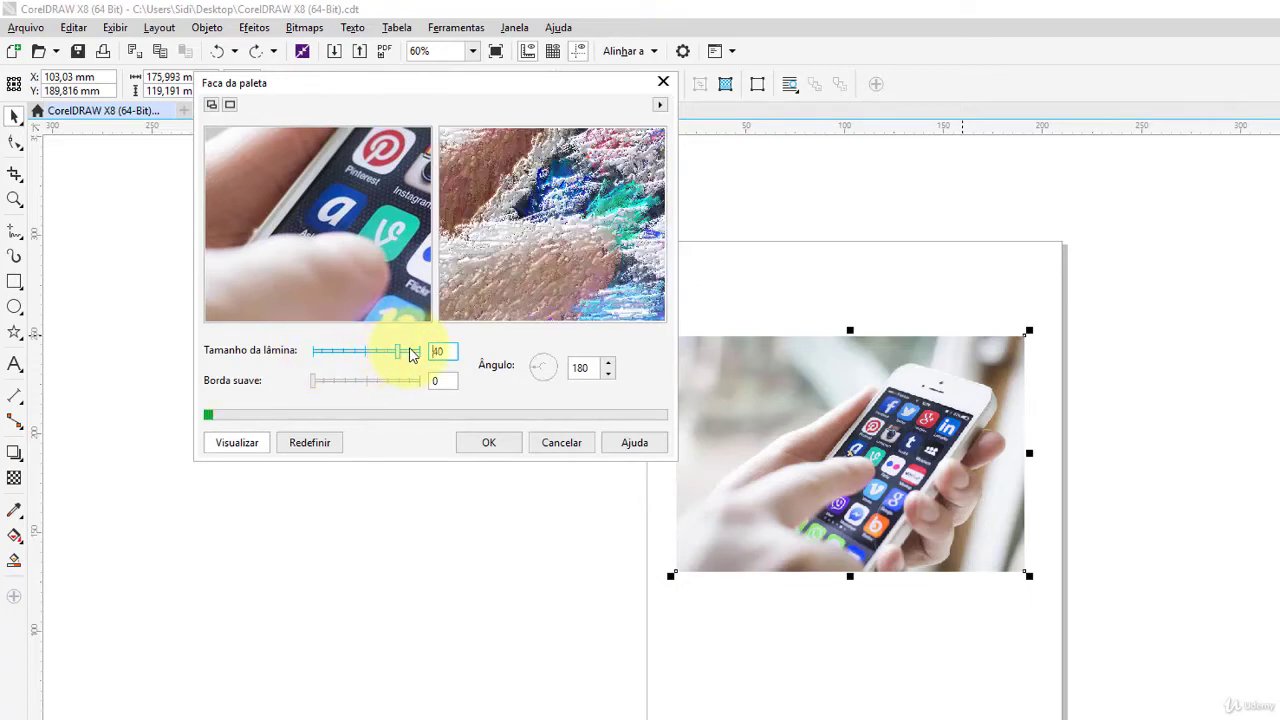
pyautogui.click(331, 383)
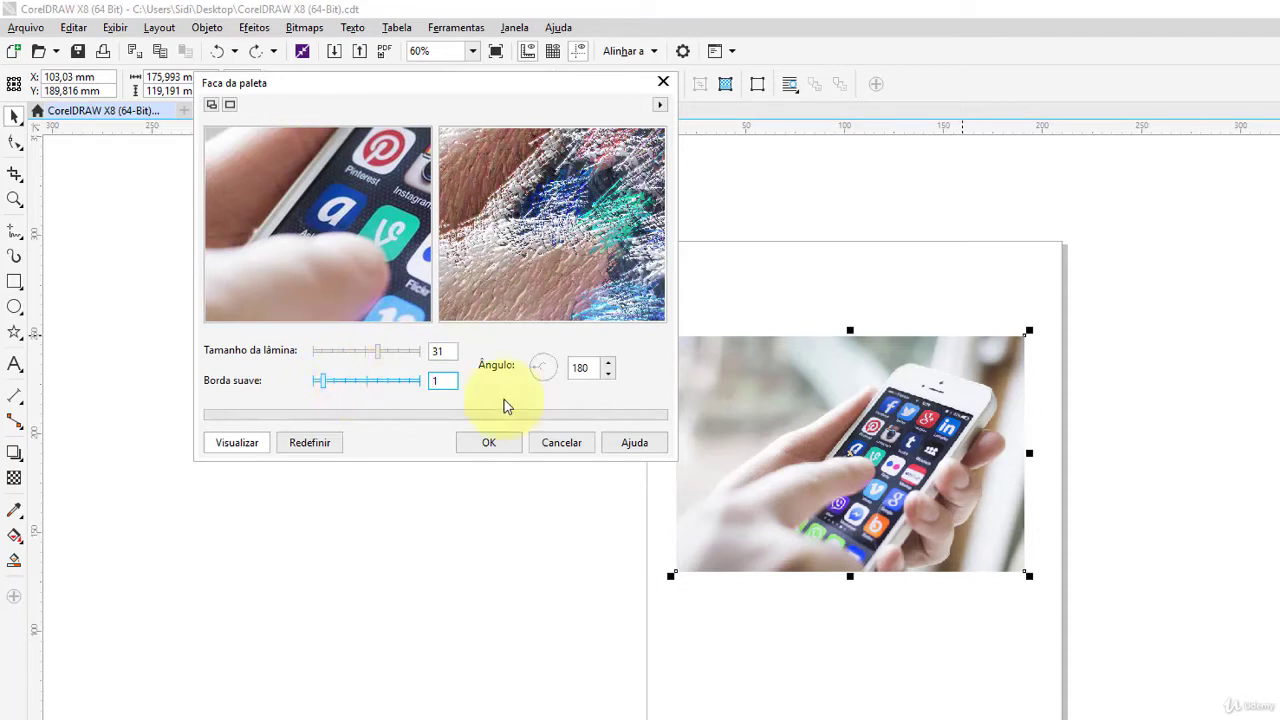
pyautogui.click(238, 443)
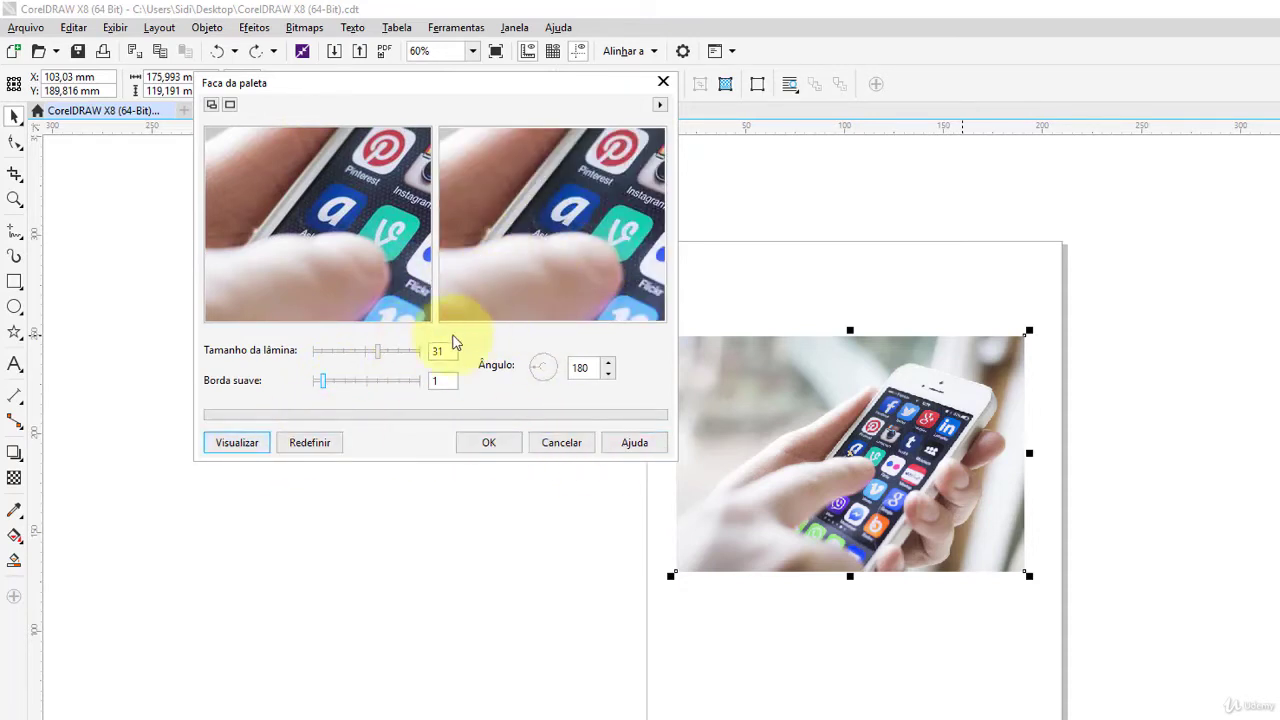
pyautogui.moveTo(377, 351); pyautogui.dragTo(372, 358)
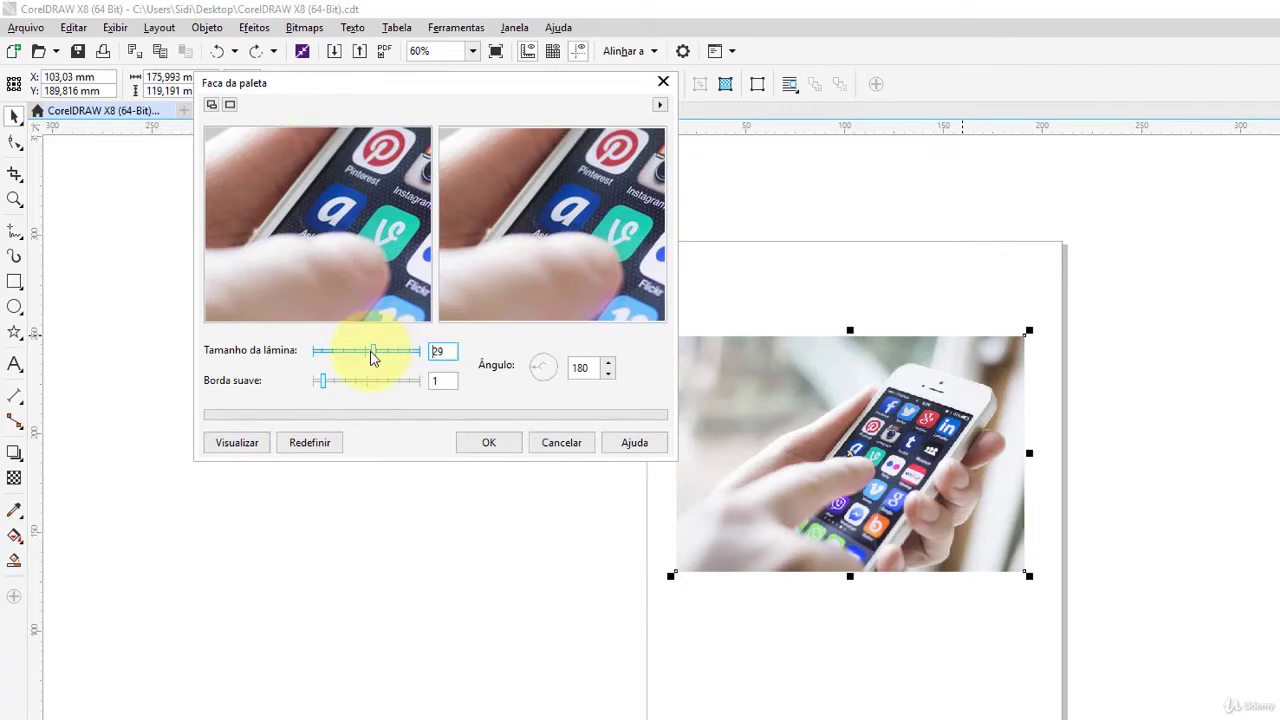
pyautogui.click(238, 443)
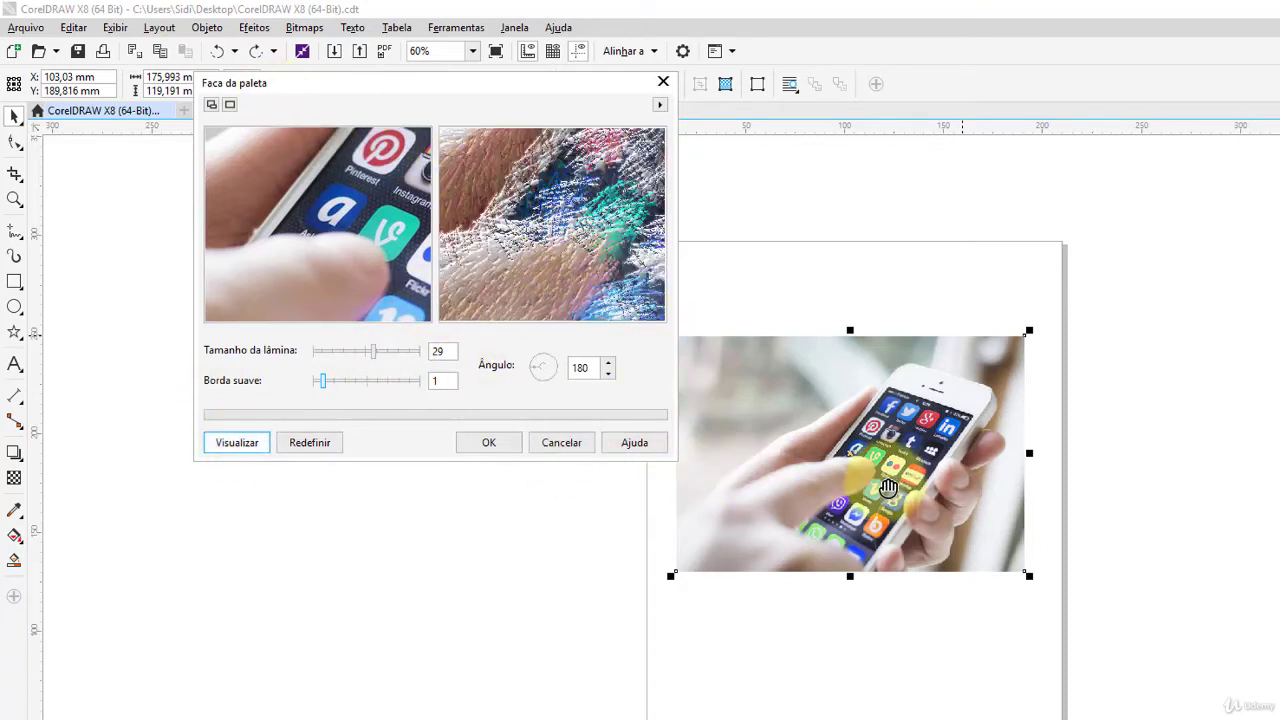
# Step: Compare the Faca da paleta result on the page with its enlarged single-pane preview
pyautogui.click(211, 105)
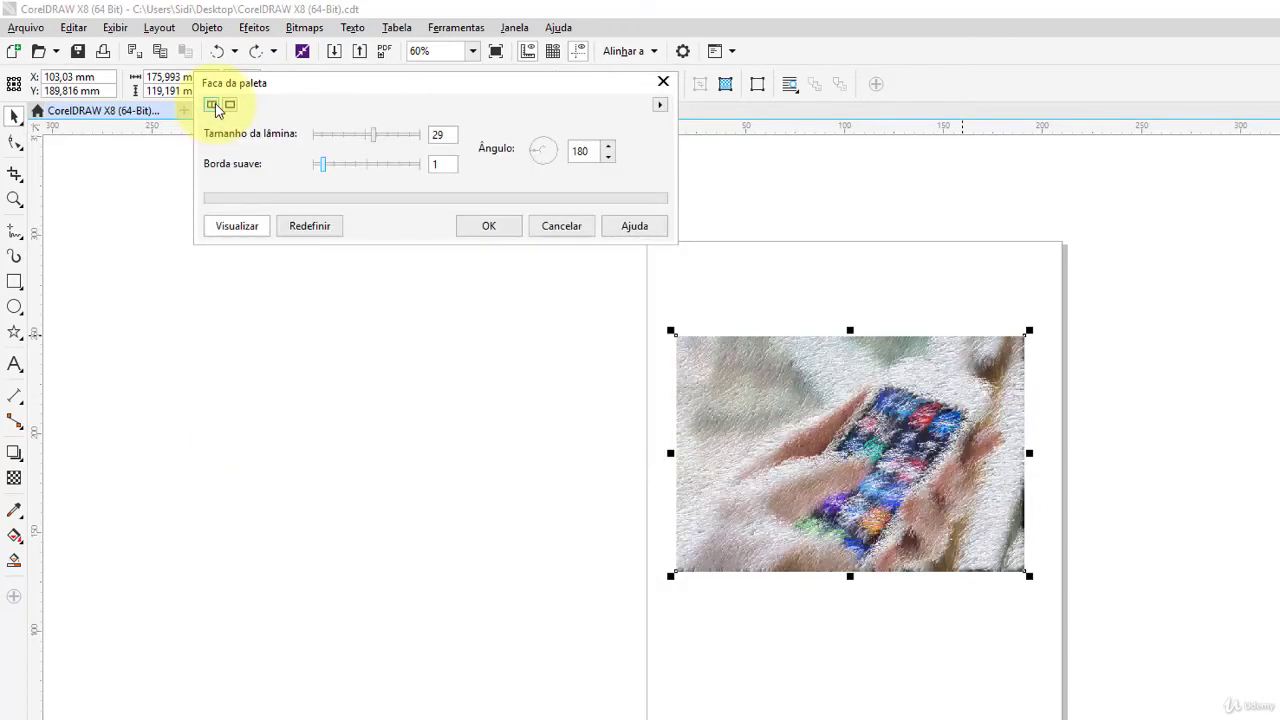
pyautogui.click(232, 105)
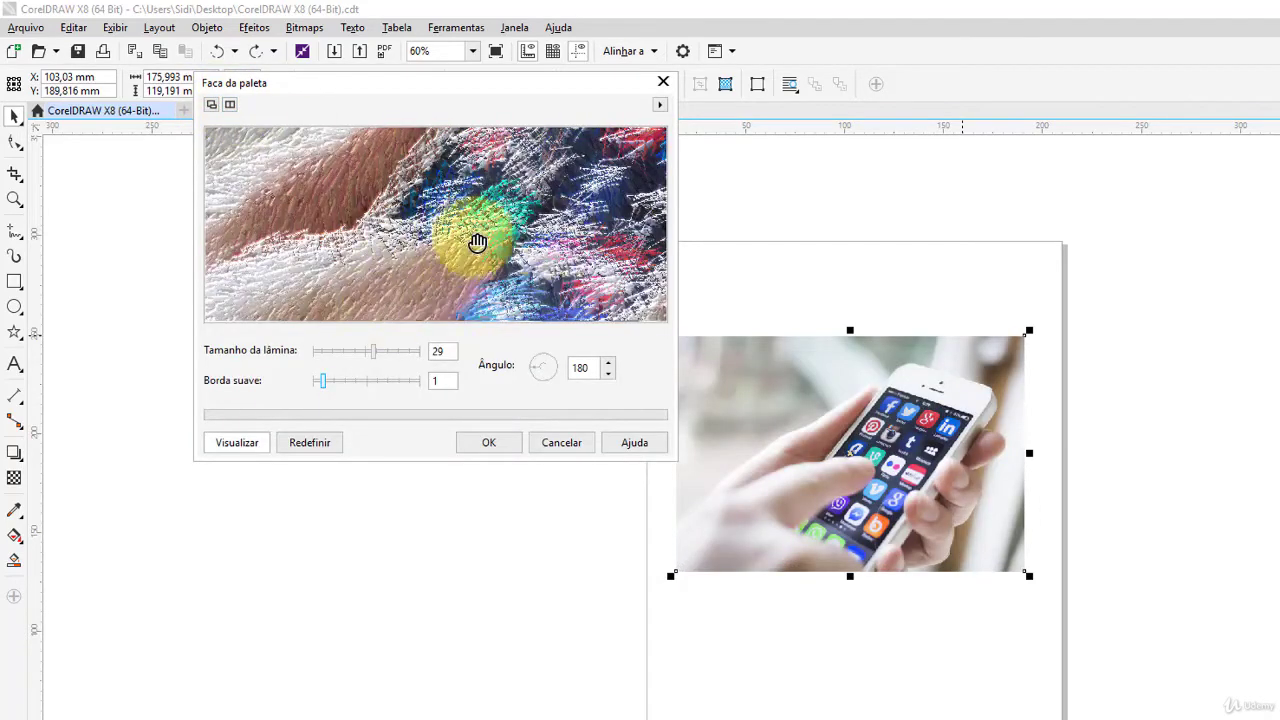
pyautogui.click(212, 105)
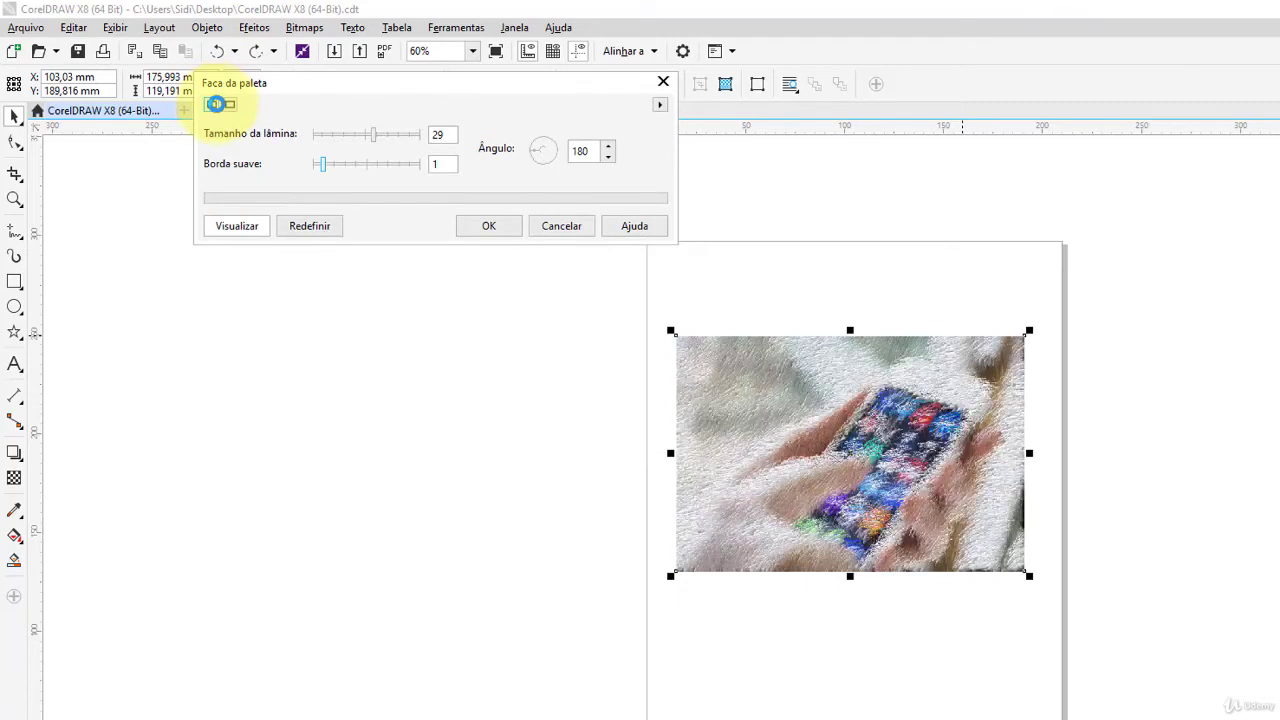
pyautogui.click(229, 105)
pyautogui.click(229, 106)
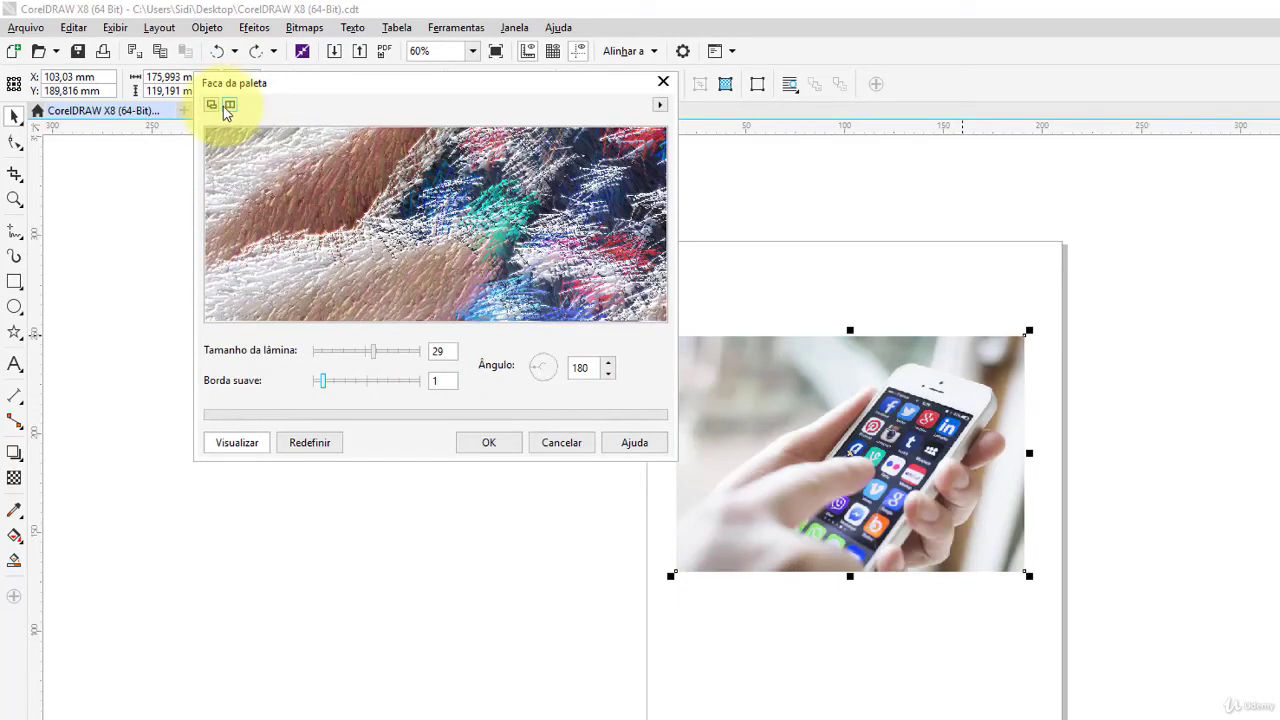
# Step: Return Faca da paleta to the on-page preview, and replace it with the Pastéis artistic brush-stroke effect, keeping the dialog clear of the photo
pyautogui.click(229, 106)
pyautogui.click(212, 105)
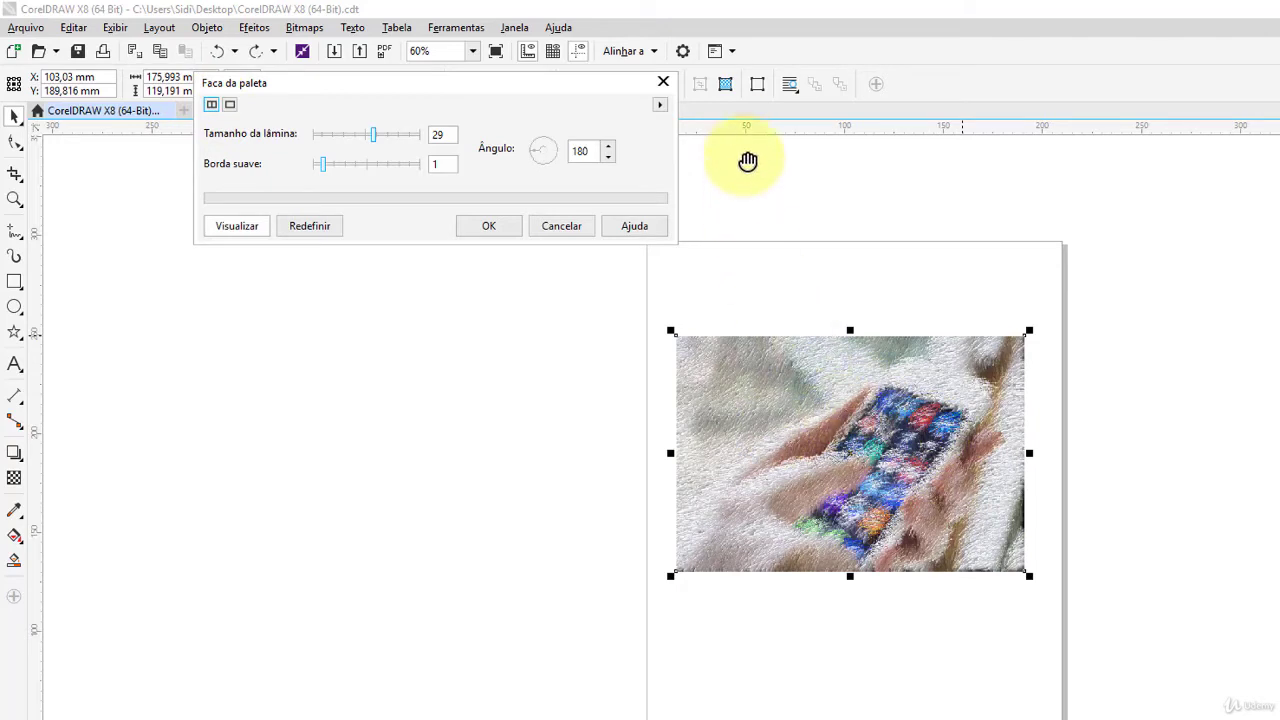
pyautogui.click(659, 104)
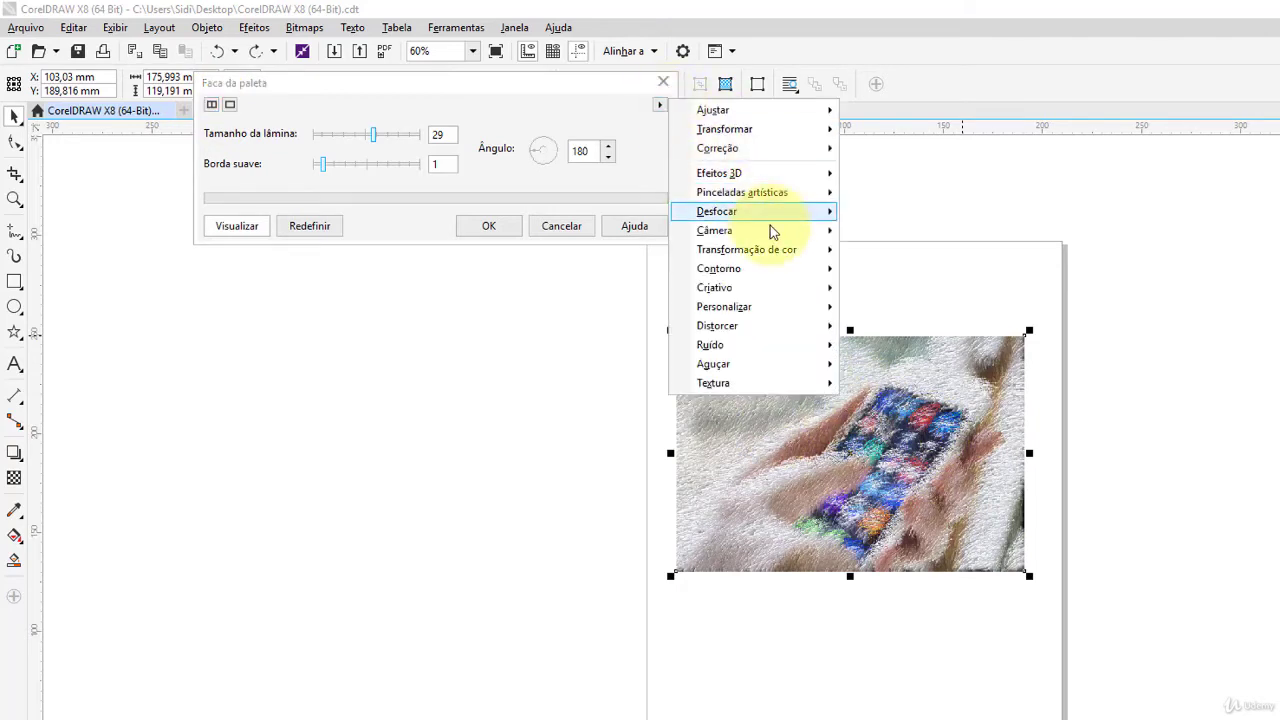
pyautogui.moveTo(765, 194)
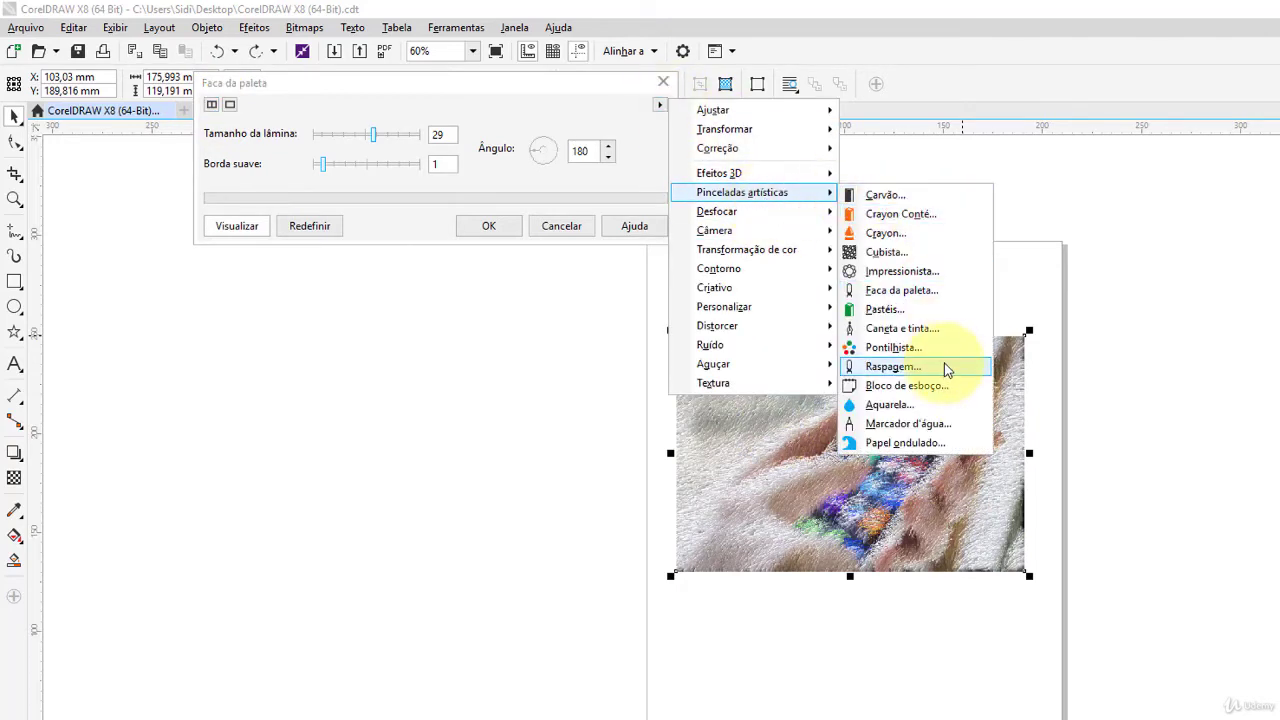
pyautogui.click(910, 316)
pyautogui.moveTo(838, 391); pyautogui.dragTo(460, 127)
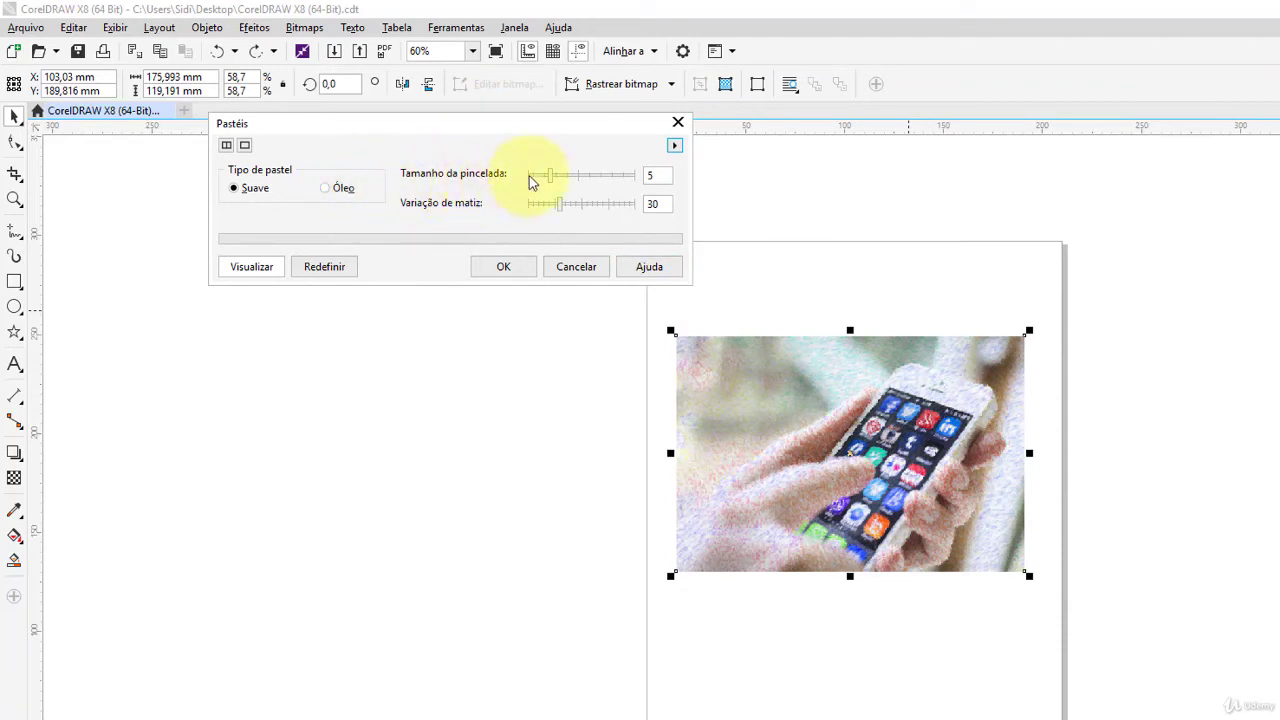
# Step: Try the Pastéis effect with Tamanho da pincelada 13 and Variação de matiz 31, and change the pastel type to Óleo
pyautogui.click(594, 207)
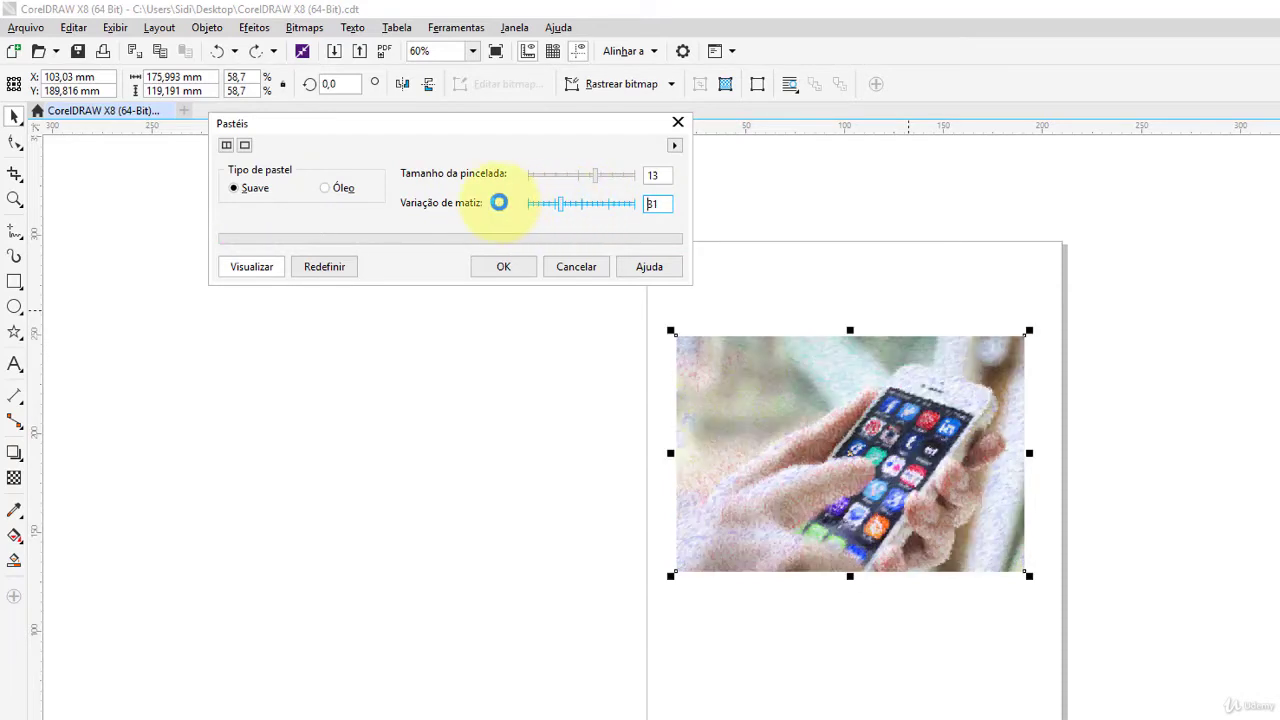
pyautogui.click(262, 197)
pyautogui.click(348, 190)
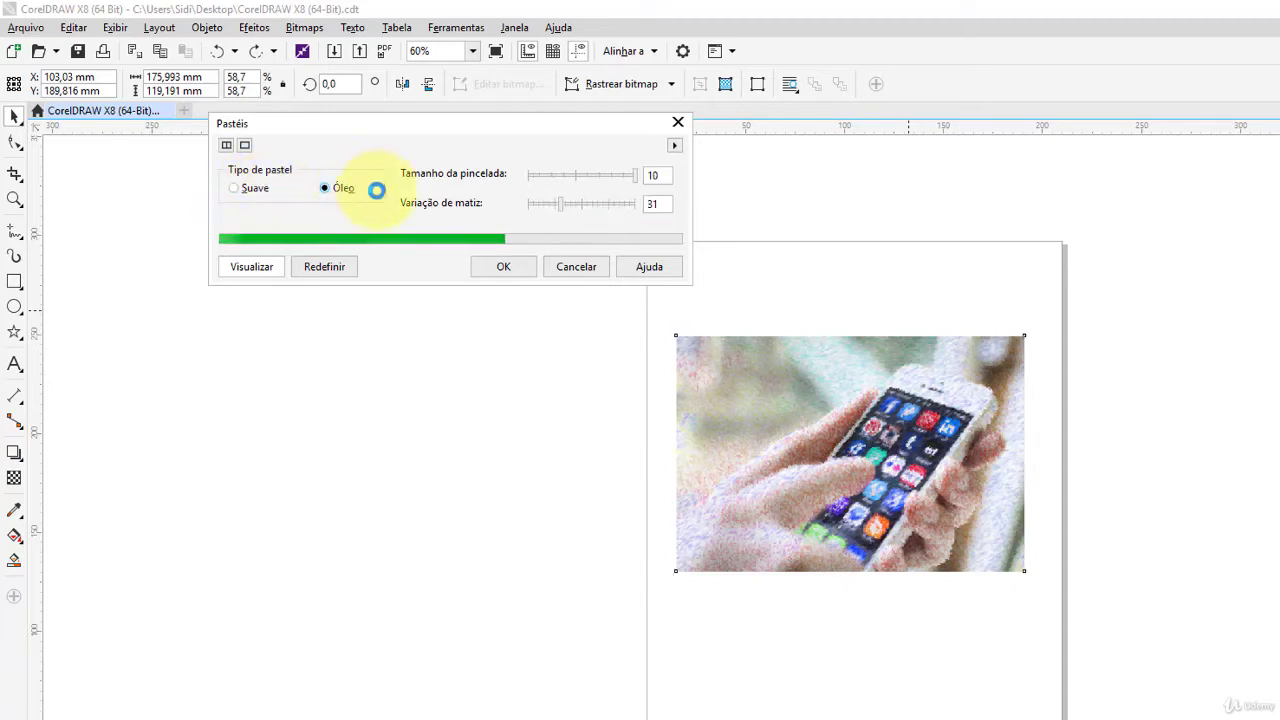
# Step: Replace Pastéis with the Caneta e tinta effect, using the Cruz style, Densidade 53 and Conjuntos de tintas 50
pyautogui.click(675, 146)
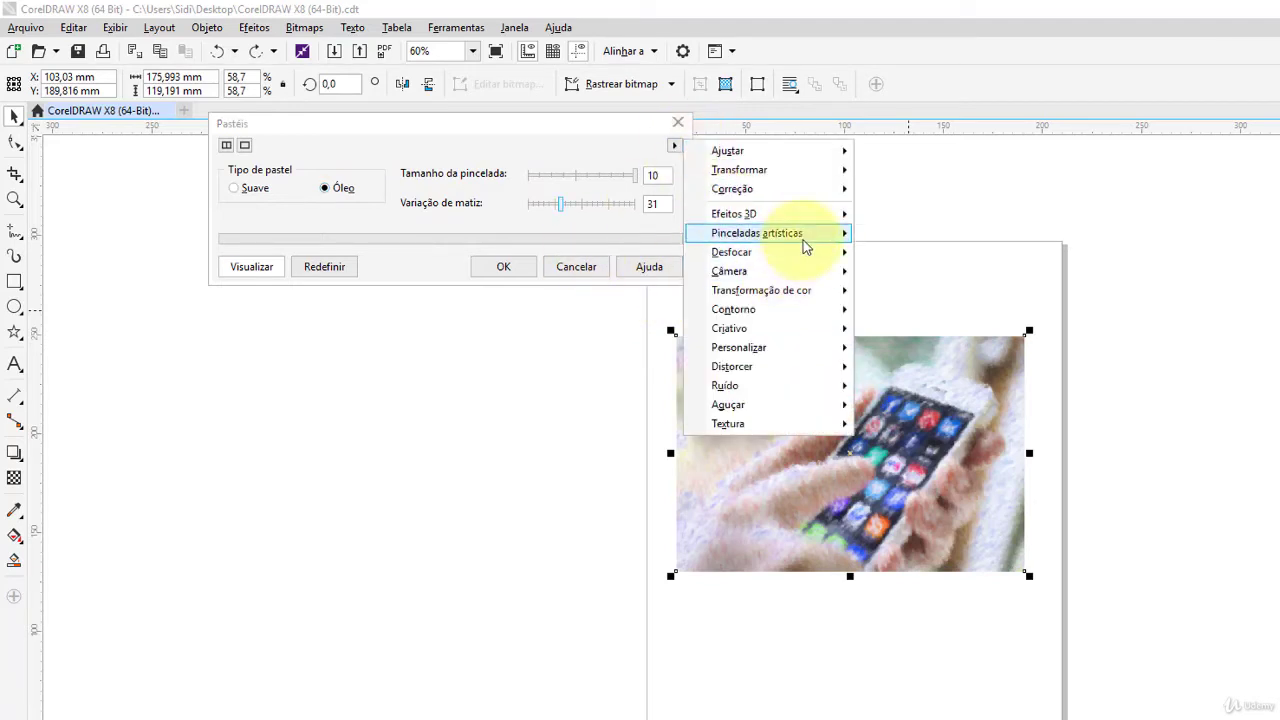
pyautogui.moveTo(806, 240)
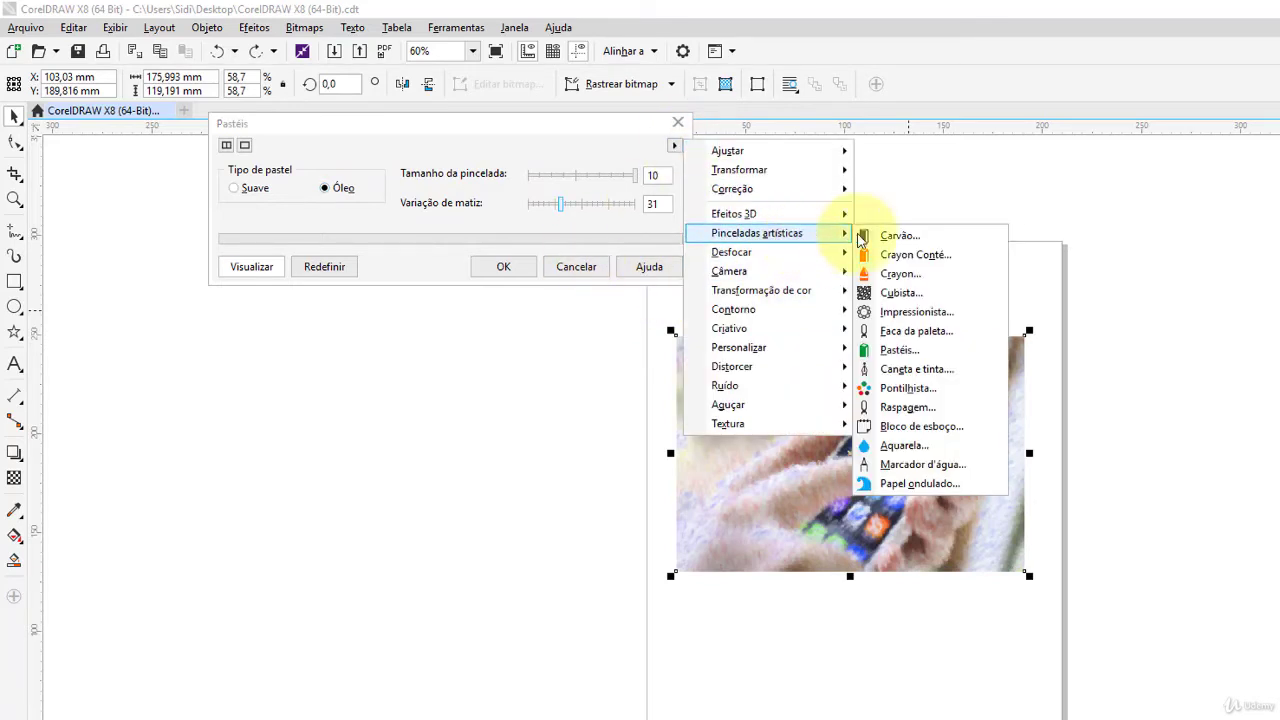
pyautogui.click(980, 372)
pyautogui.moveTo(849, 390); pyautogui.dragTo(483, 78)
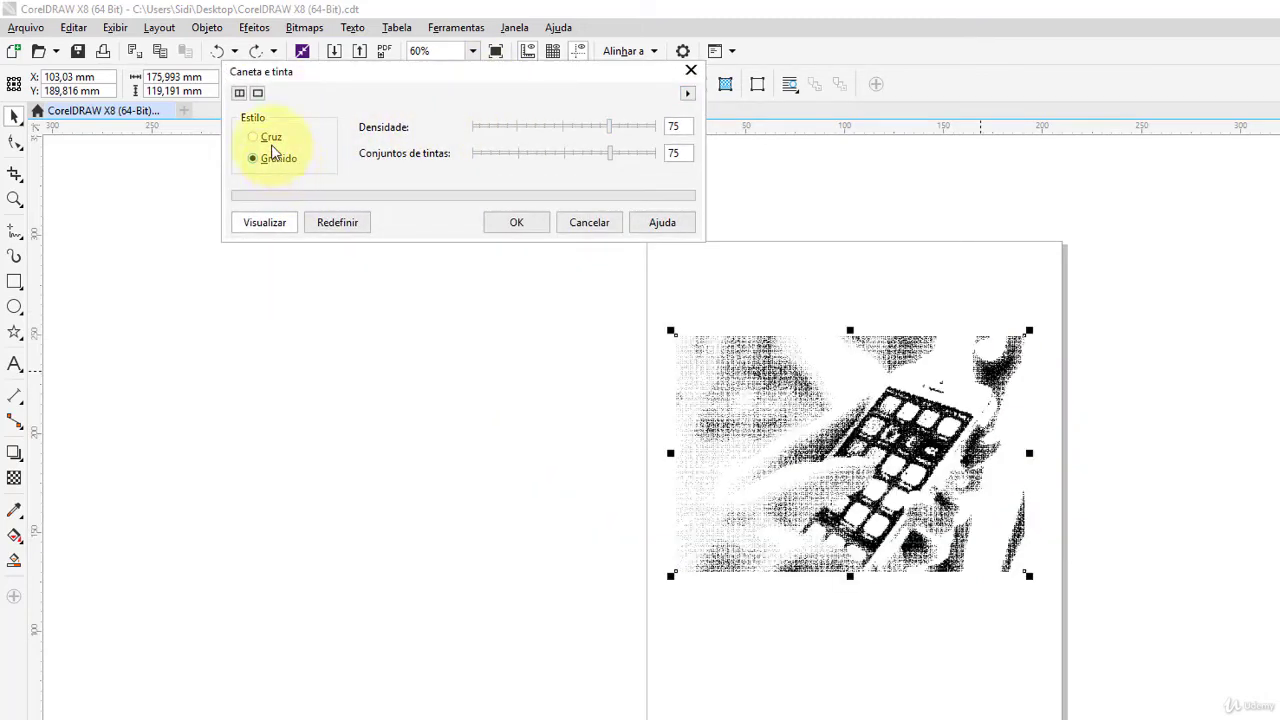
pyautogui.click(569, 127)
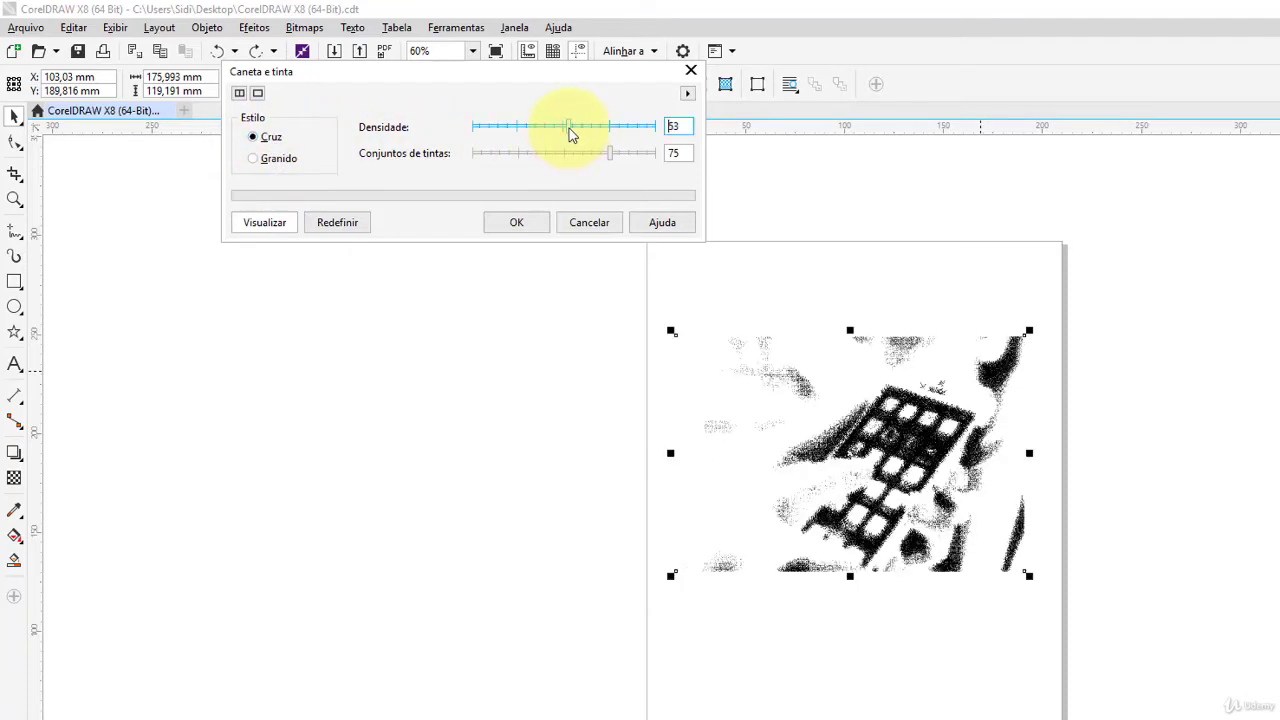
pyautogui.click(566, 155)
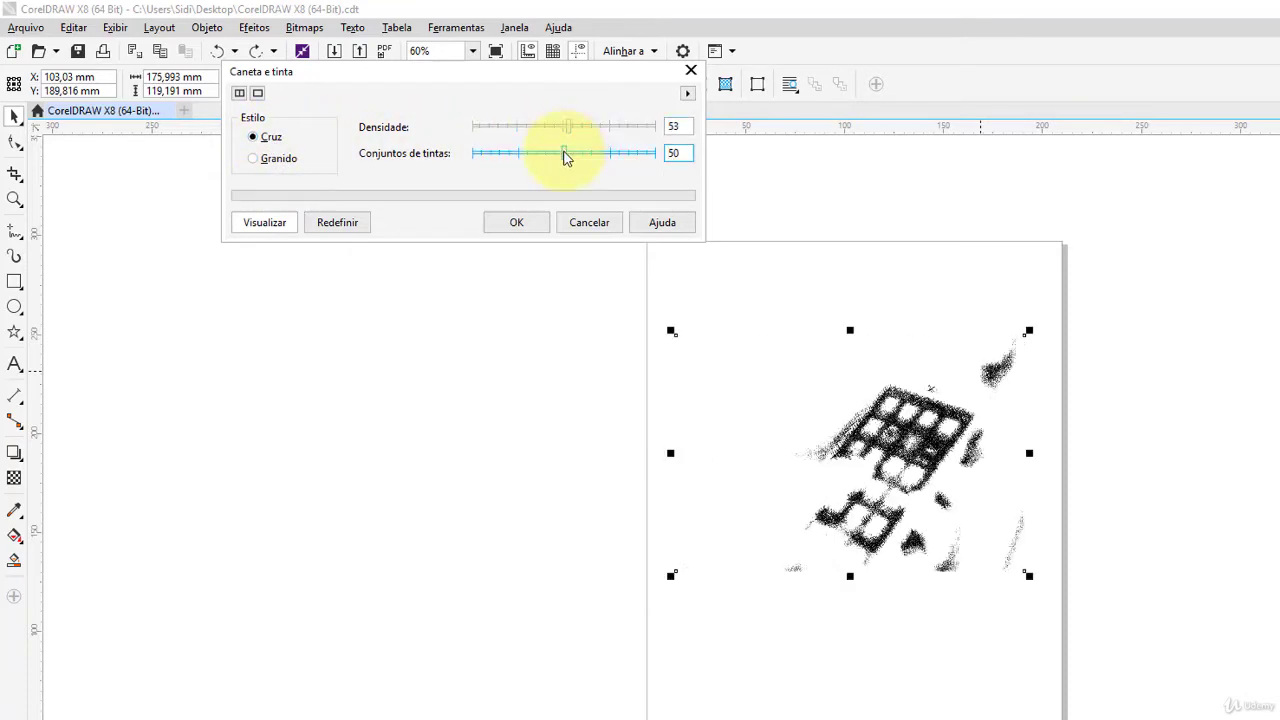
# Step: Replace Caneta e tinta with the Pontilhista effect, and set Tamanho to 8 and Brilho to 67
pyautogui.click(689, 93)
pyautogui.moveTo(800, 195)
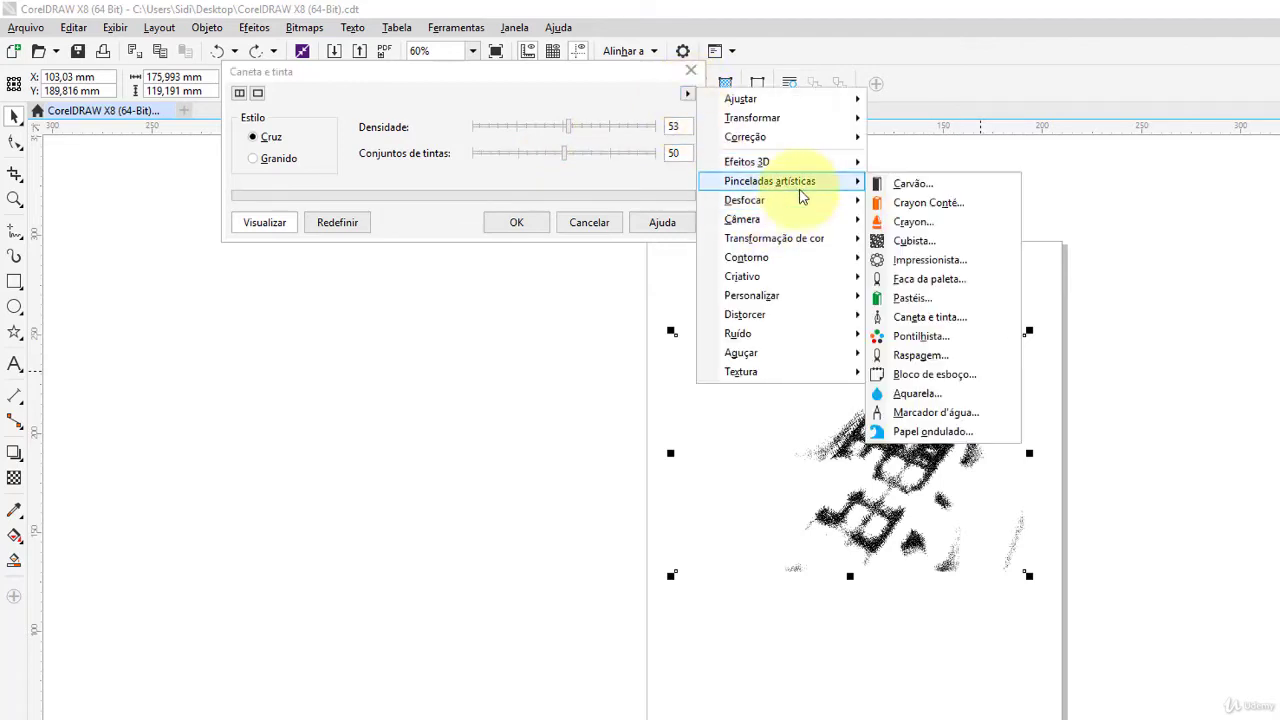
pyautogui.click(963, 336)
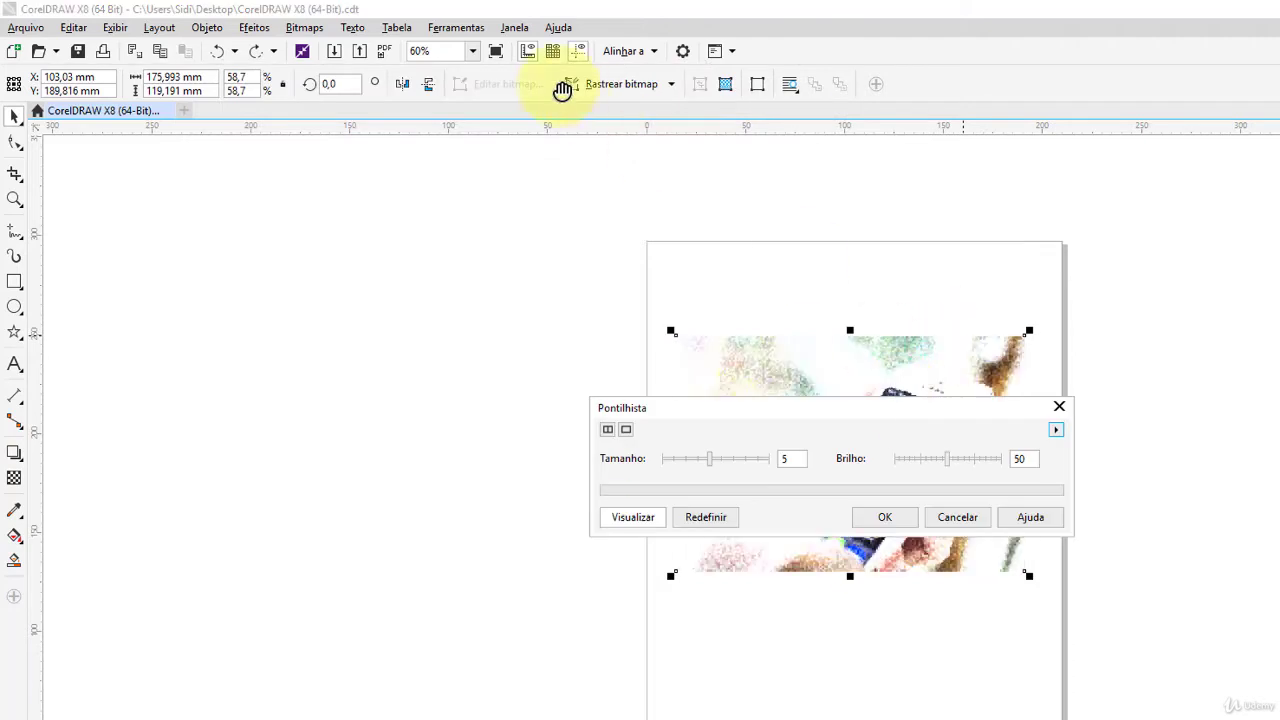
pyautogui.moveTo(789, 417); pyautogui.dragTo(435, 122)
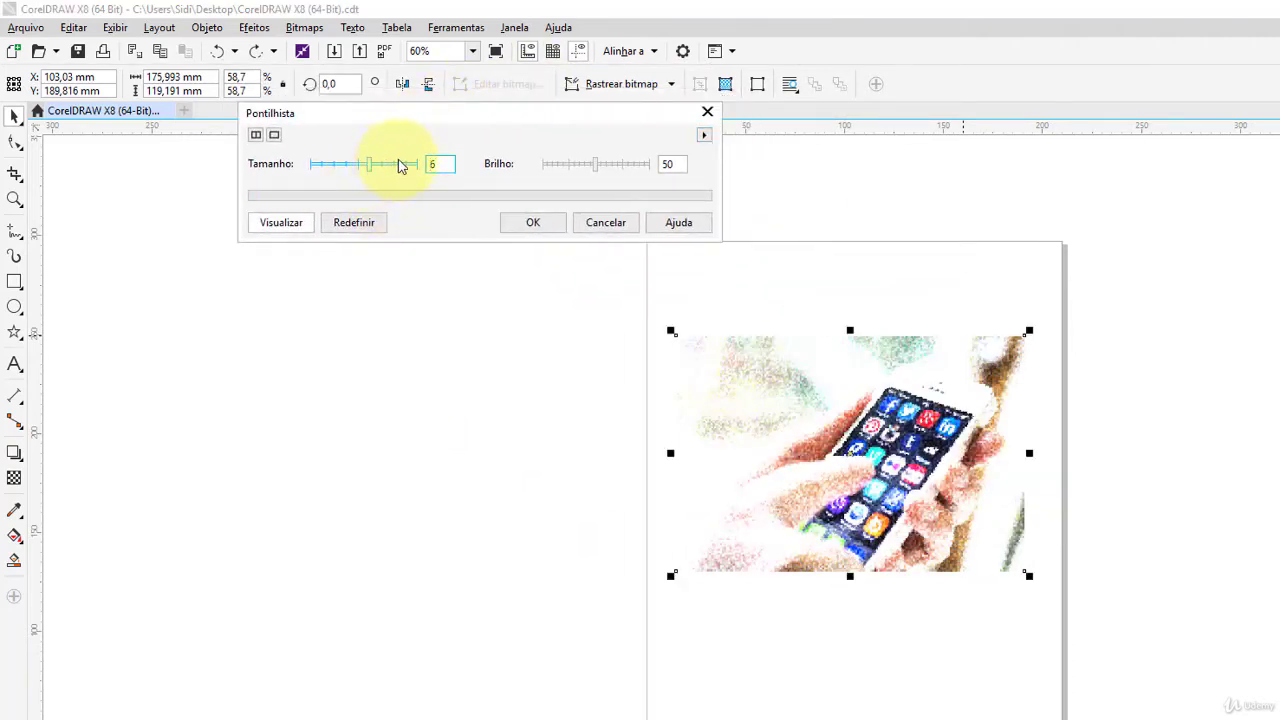
pyautogui.moveTo(400, 165); pyautogui.dragTo(395, 165)
pyautogui.moveTo(606, 171)
pyautogui.mouseDown()
pyautogui.moveTo(586, 166)
pyautogui.moveTo(618, 171)
pyautogui.mouseUp()
# Step: Replace Pontilhista with the Raspagem effect, try Tamanho 22 and a larger size with Em cores, and change the scrape to Branca
pyautogui.click(704, 135)
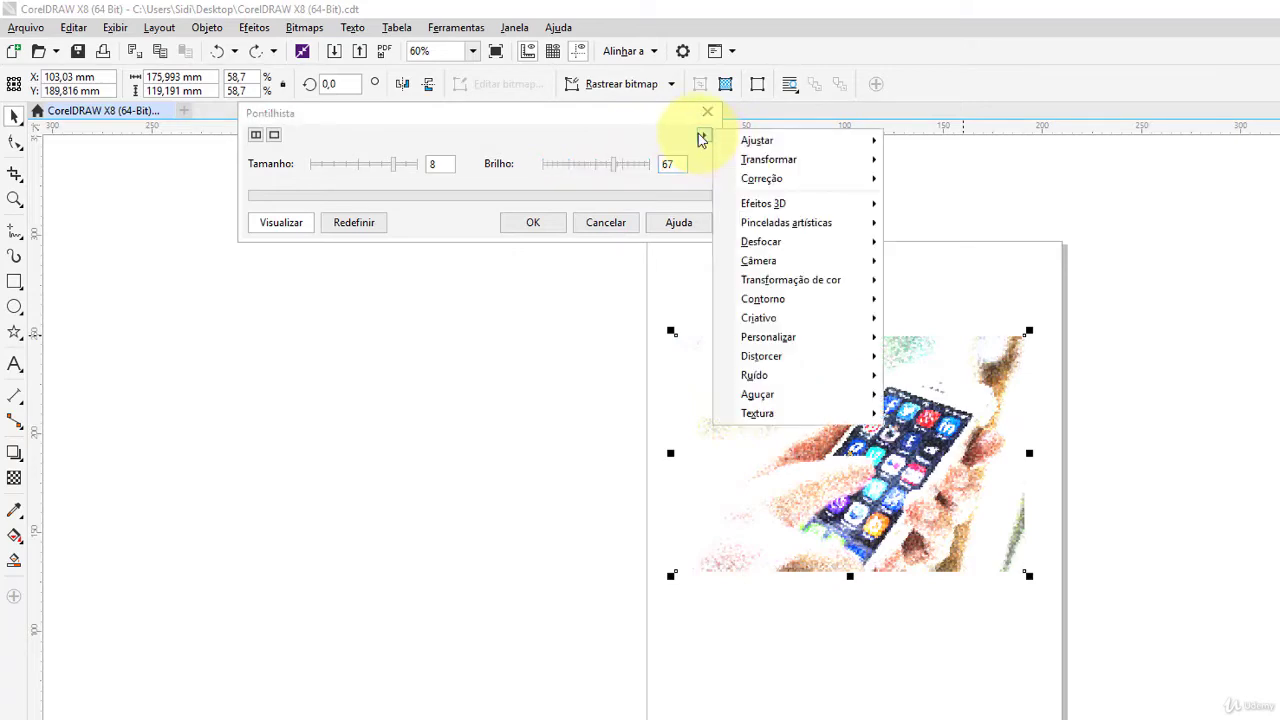
pyautogui.moveTo(820, 232)
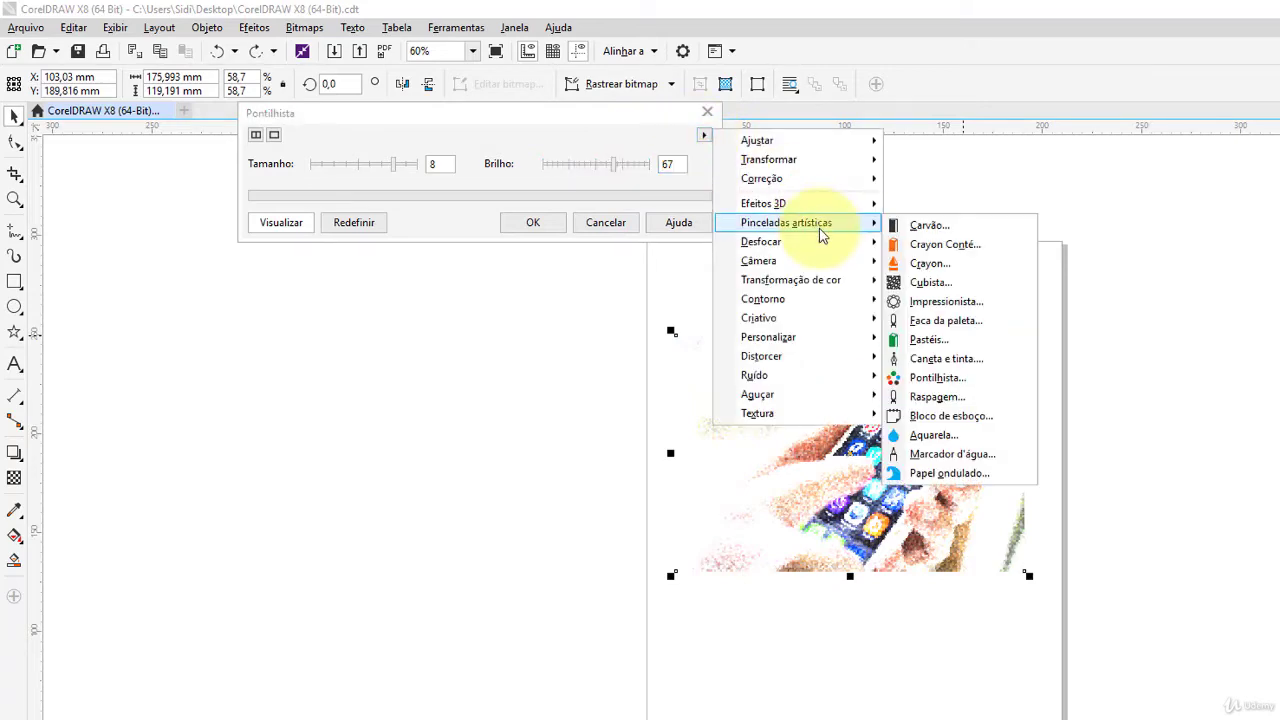
pyautogui.click(982, 398)
pyautogui.moveTo(929, 400); pyautogui.dragTo(597, 128)
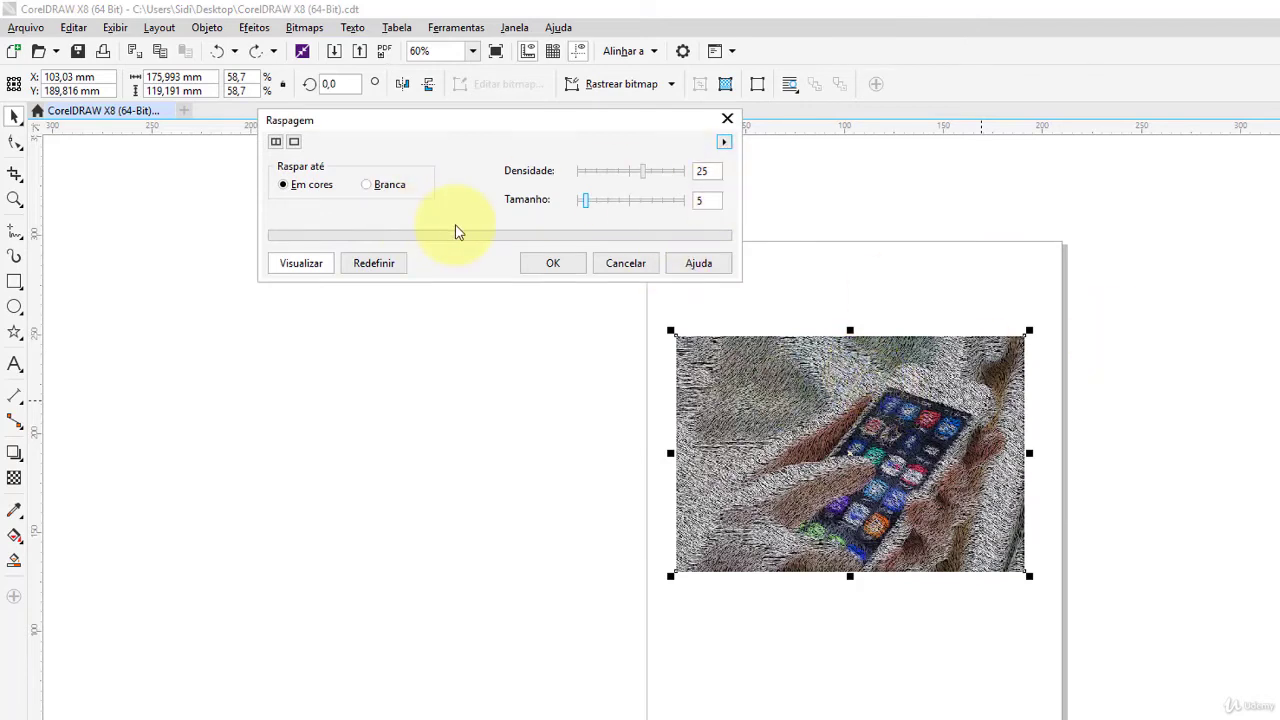
pyautogui.click(600, 204)
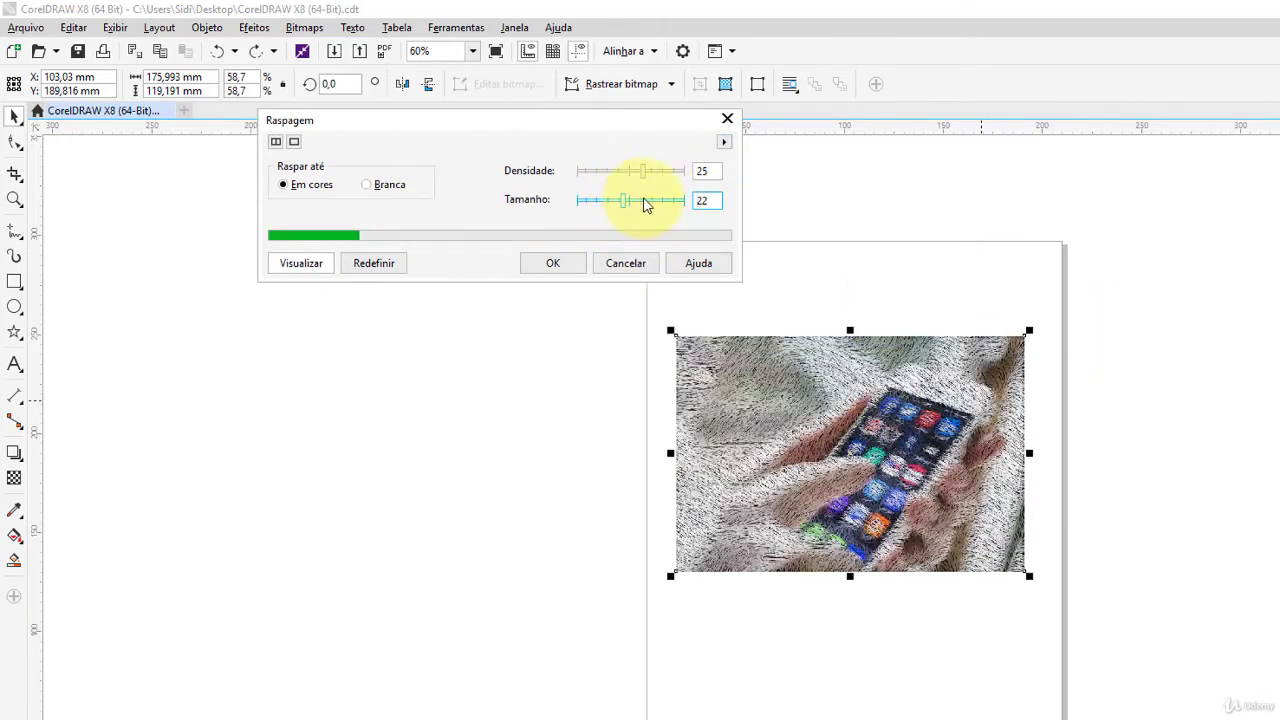
pyautogui.click(645, 199)
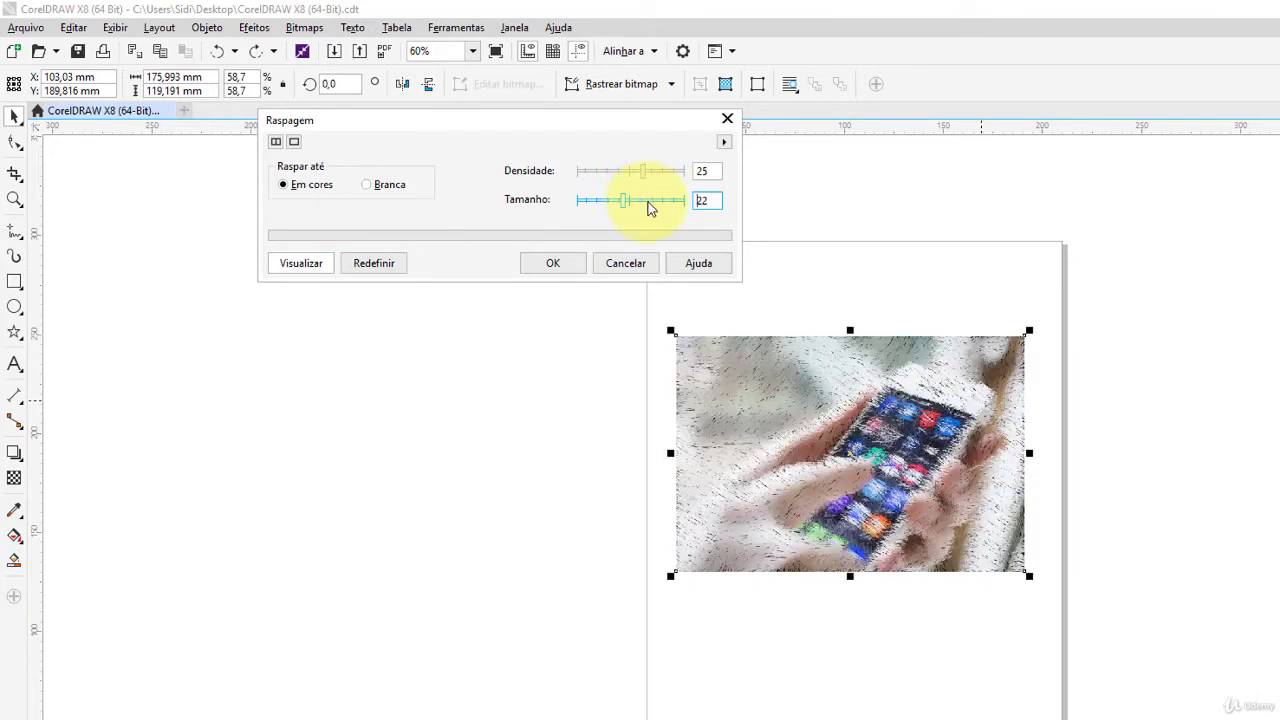
pyautogui.click(648, 201)
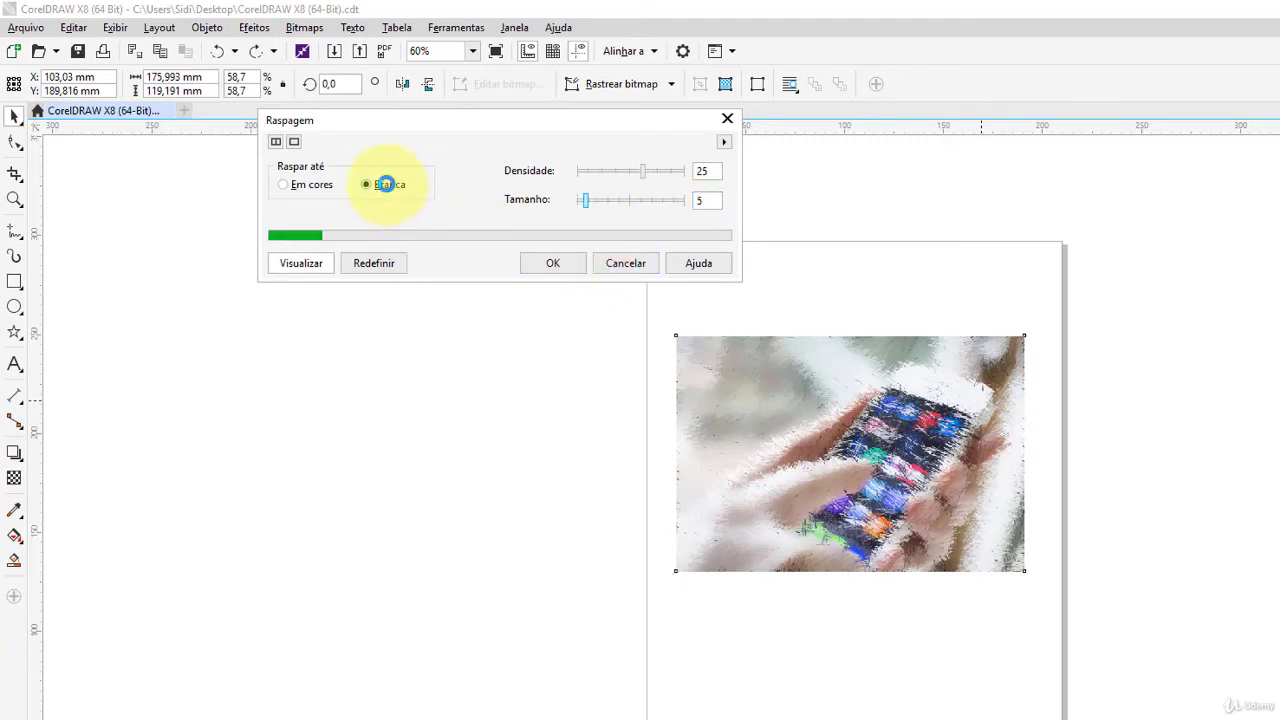
# Step: Replace Raspagem with the Bloco de esboço artistic brush-stroke effect and move its dialog off the photo
pyautogui.click(725, 143)
pyautogui.moveTo(818, 236)
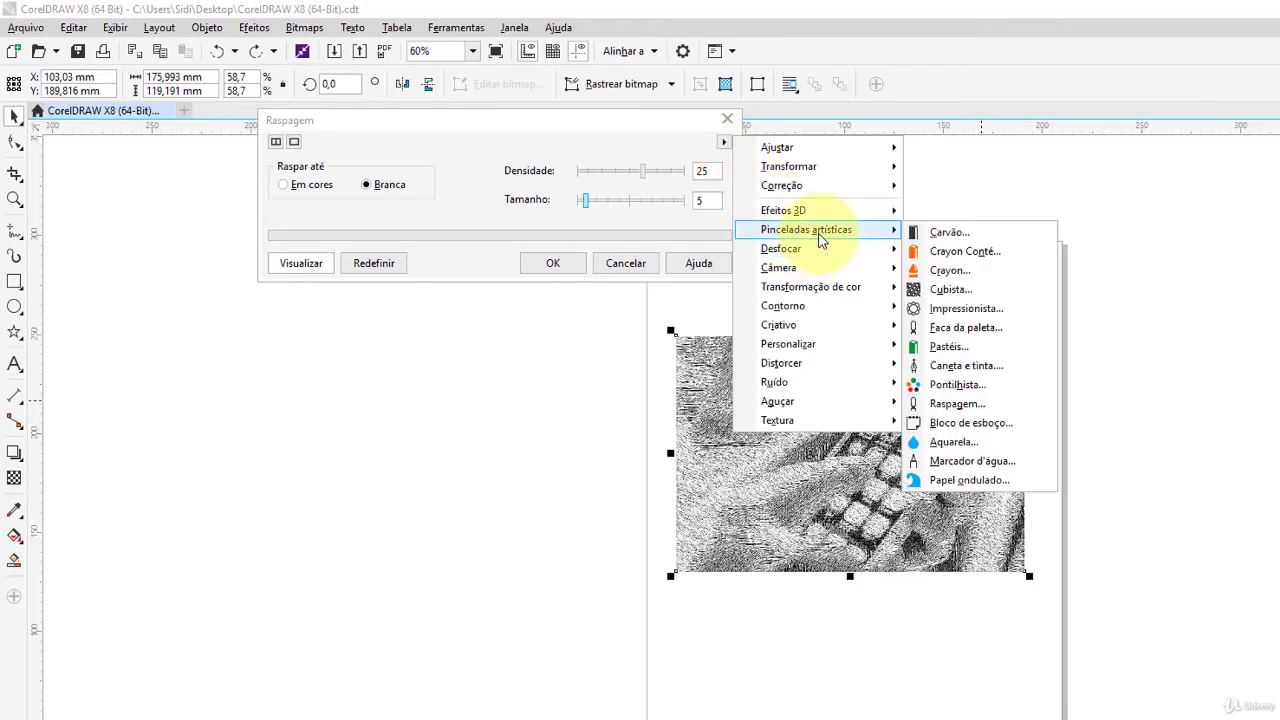
pyautogui.click(997, 432)
pyautogui.moveTo(939, 370); pyautogui.dragTo(620, 112)
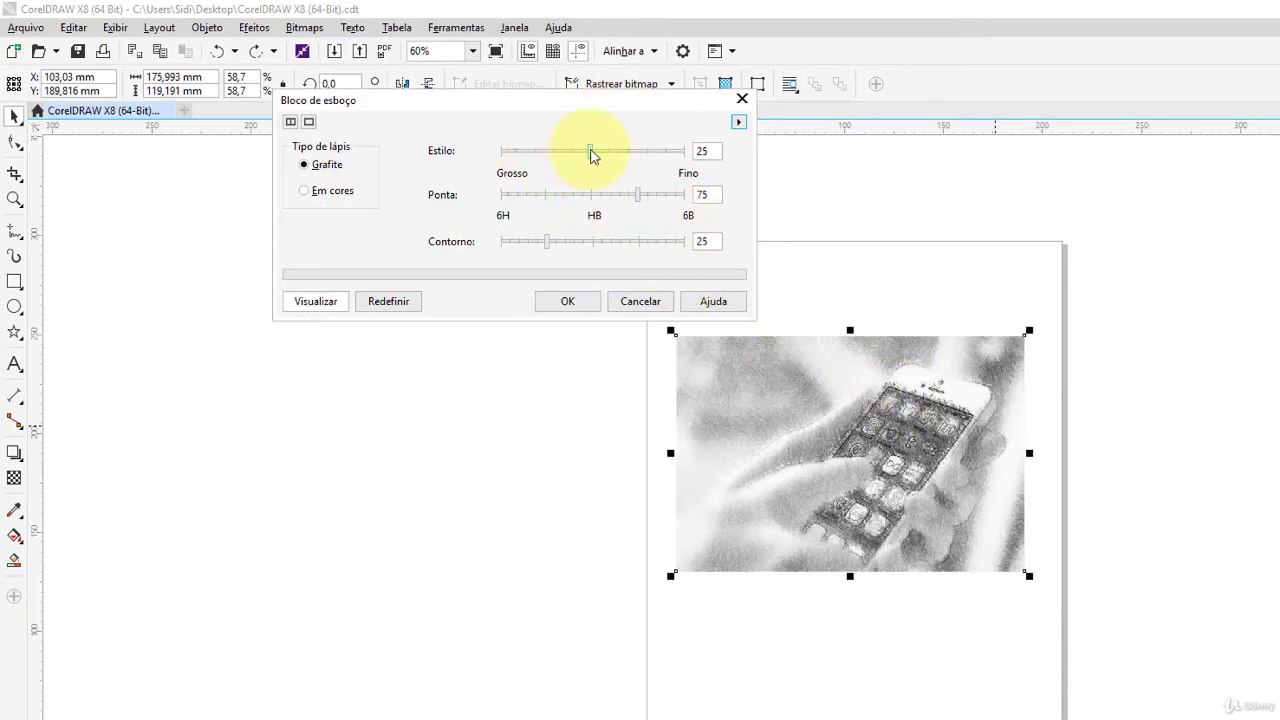
# Step: Adjust the Grafite sketch to Estilo 16, Ponta 84 and Contorno 66, previewing intermediate values along the way
pyautogui.moveTo(591, 155); pyautogui.dragTo(604, 152)
pyautogui.click(565, 245)
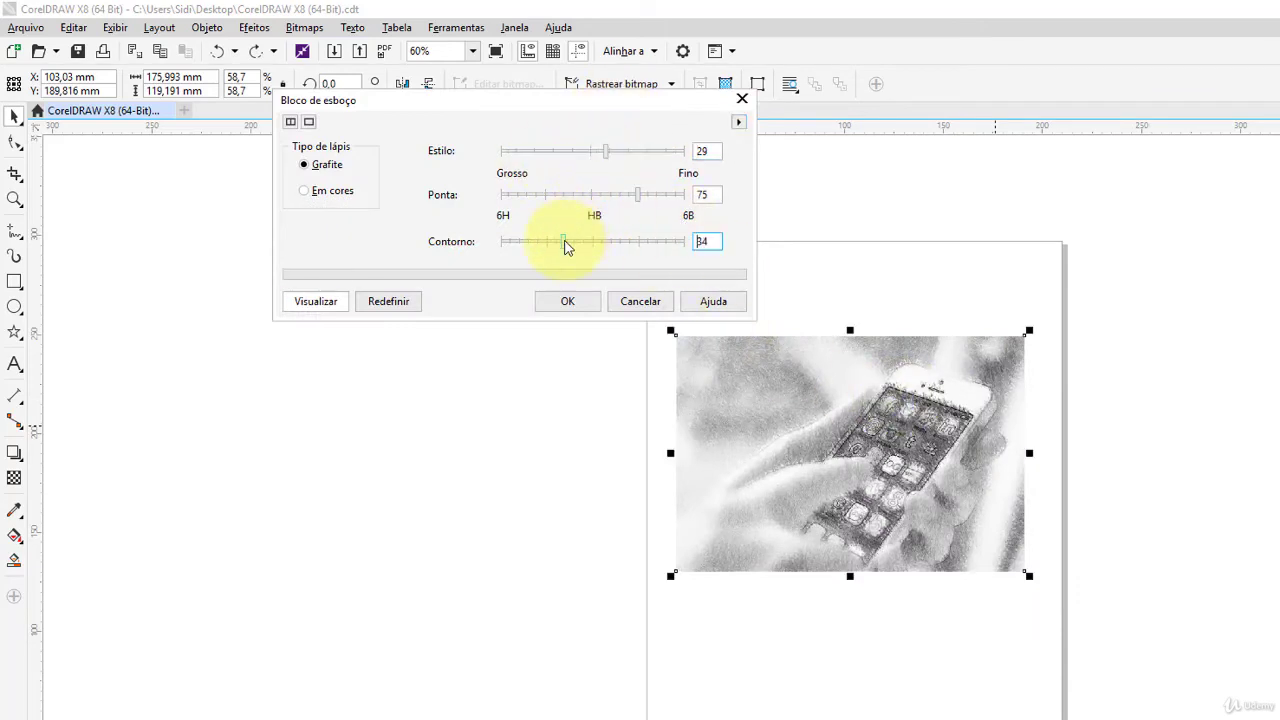
pyautogui.click(609, 194)
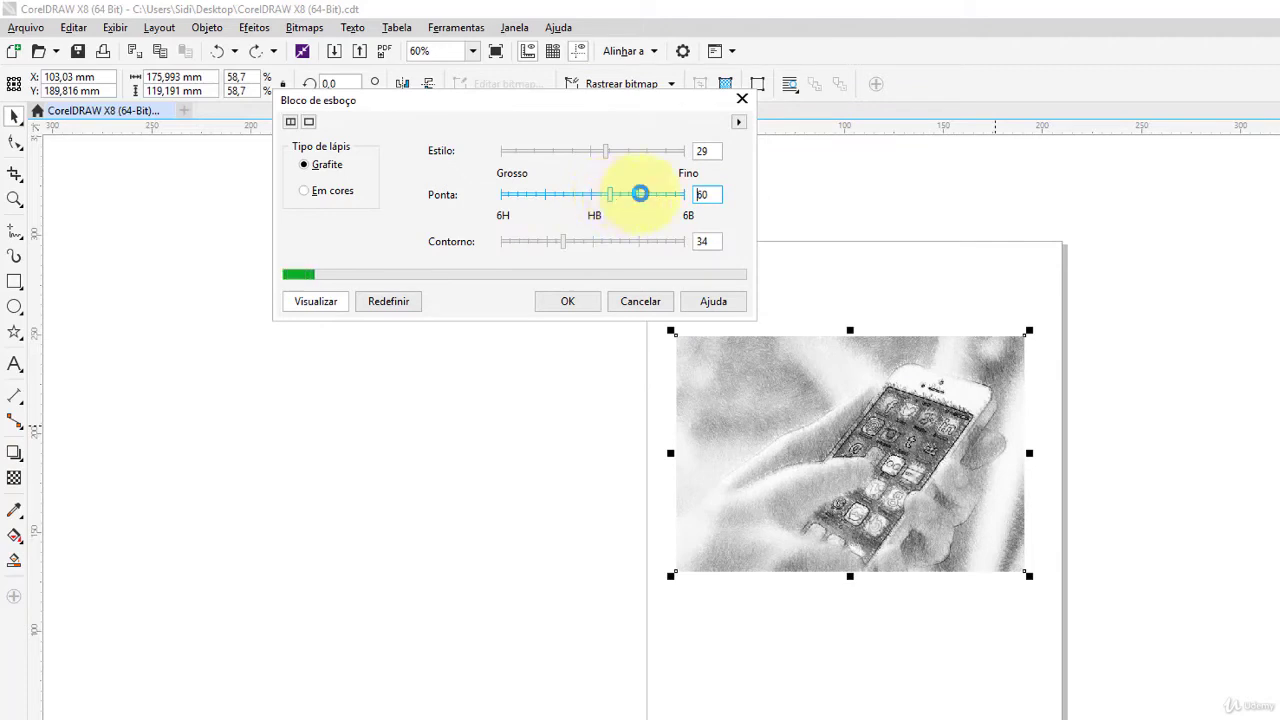
pyautogui.click(621, 243)
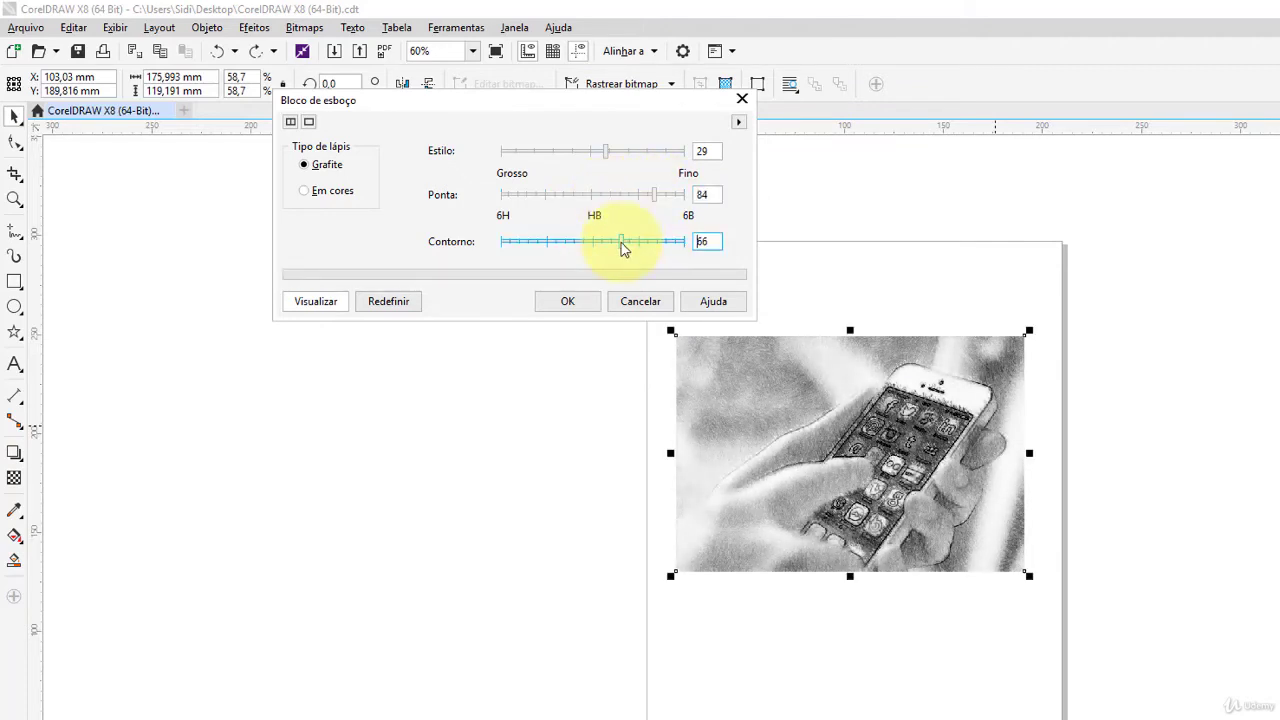
pyautogui.click(553, 150)
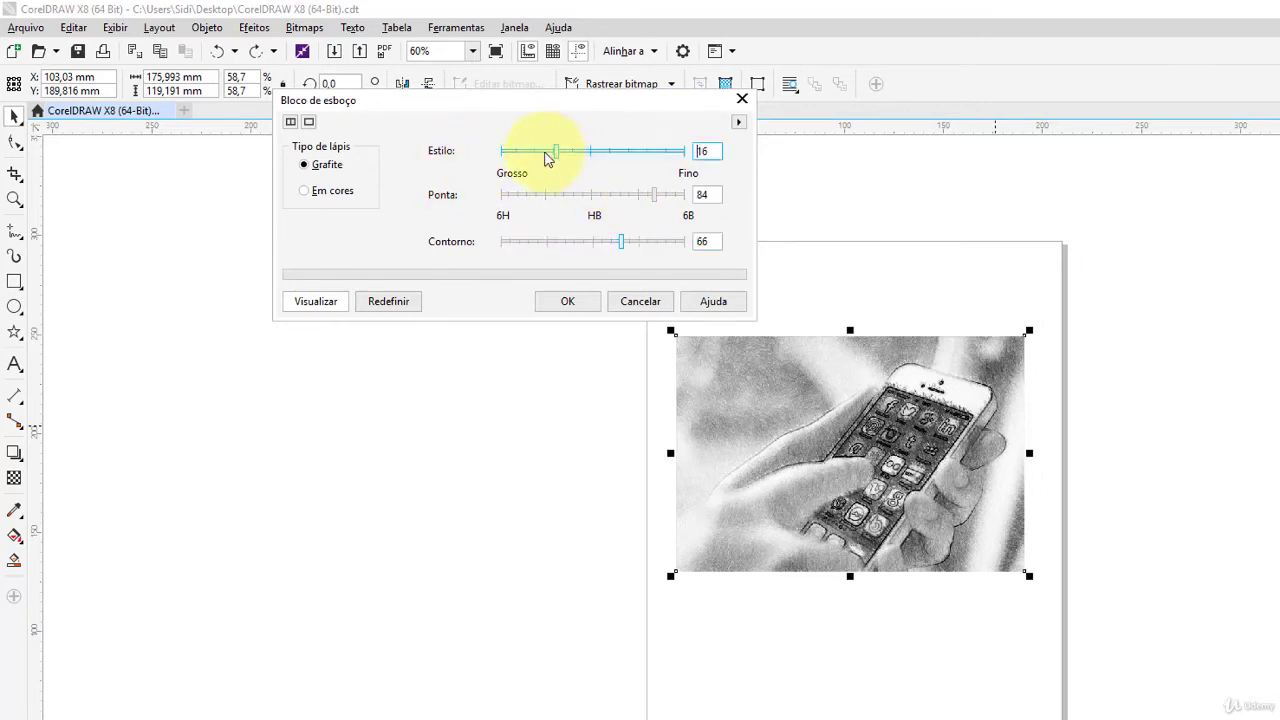
# Step: Change the sketch's pencil type to Em cores, with Estilo 32, Pressão 39 and Contorno 35
pyautogui.click(330, 195)
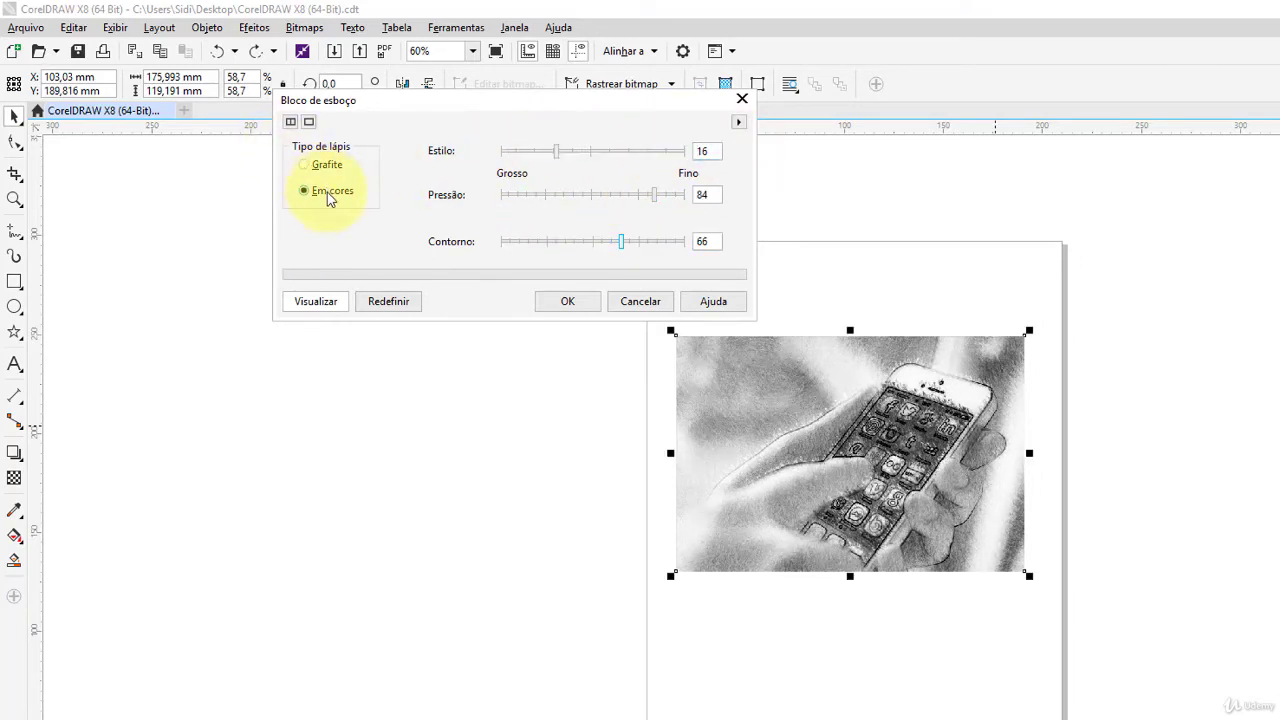
pyautogui.click(584, 152)
pyautogui.moveTo(619, 194); pyautogui.dragTo(571, 194)
pyautogui.click(531, 242)
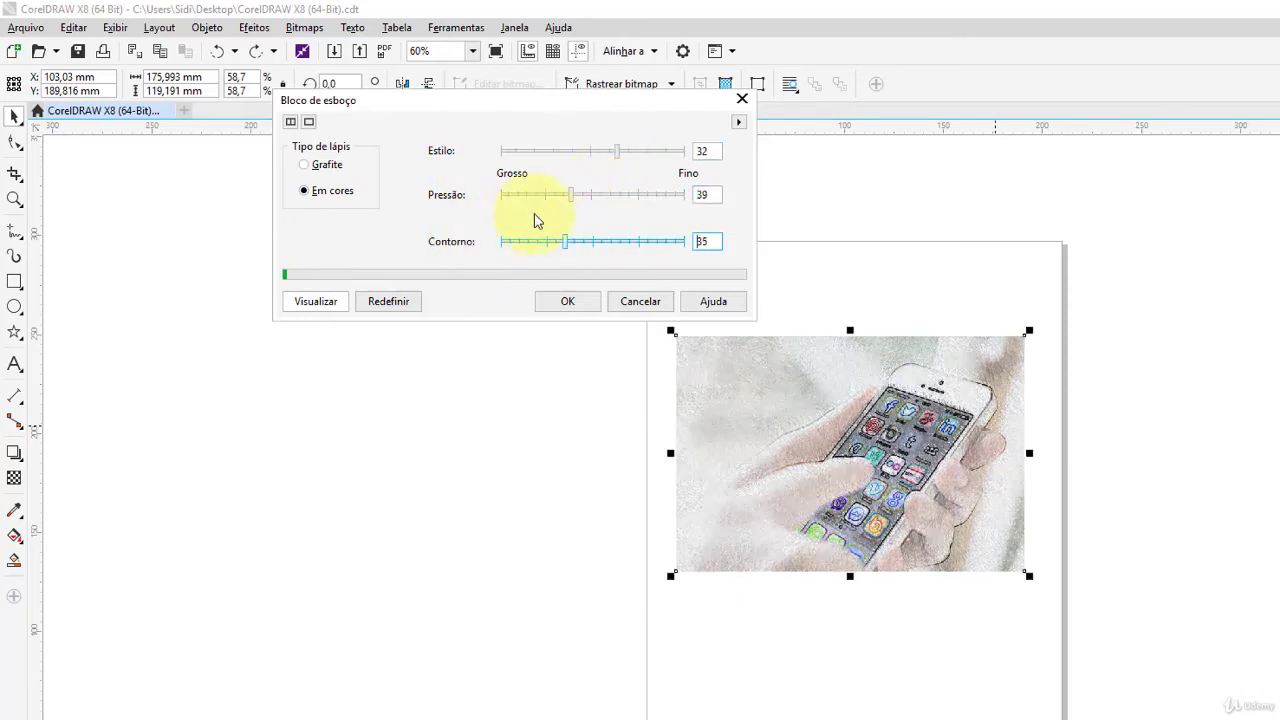
# Step: Replace Bloco de esboço with the Aquarela effect and move its dialog beside the photo
pyautogui.click(739, 122)
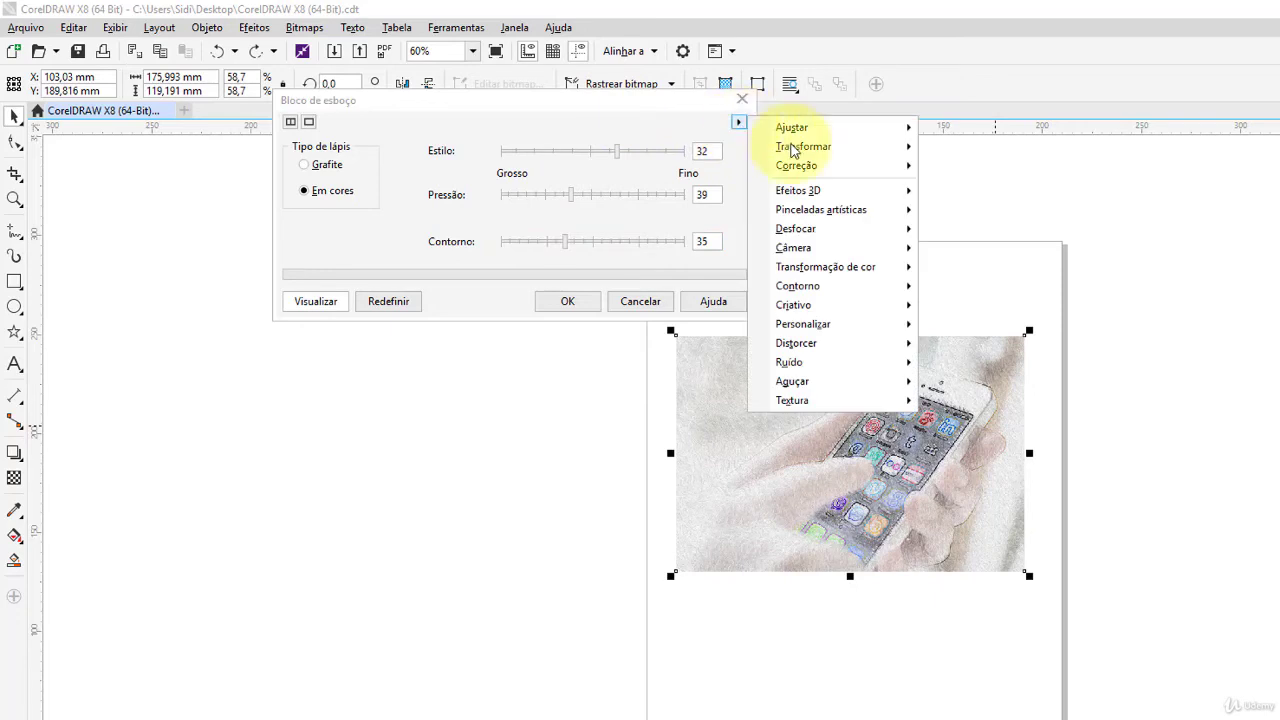
pyautogui.moveTo(848, 212)
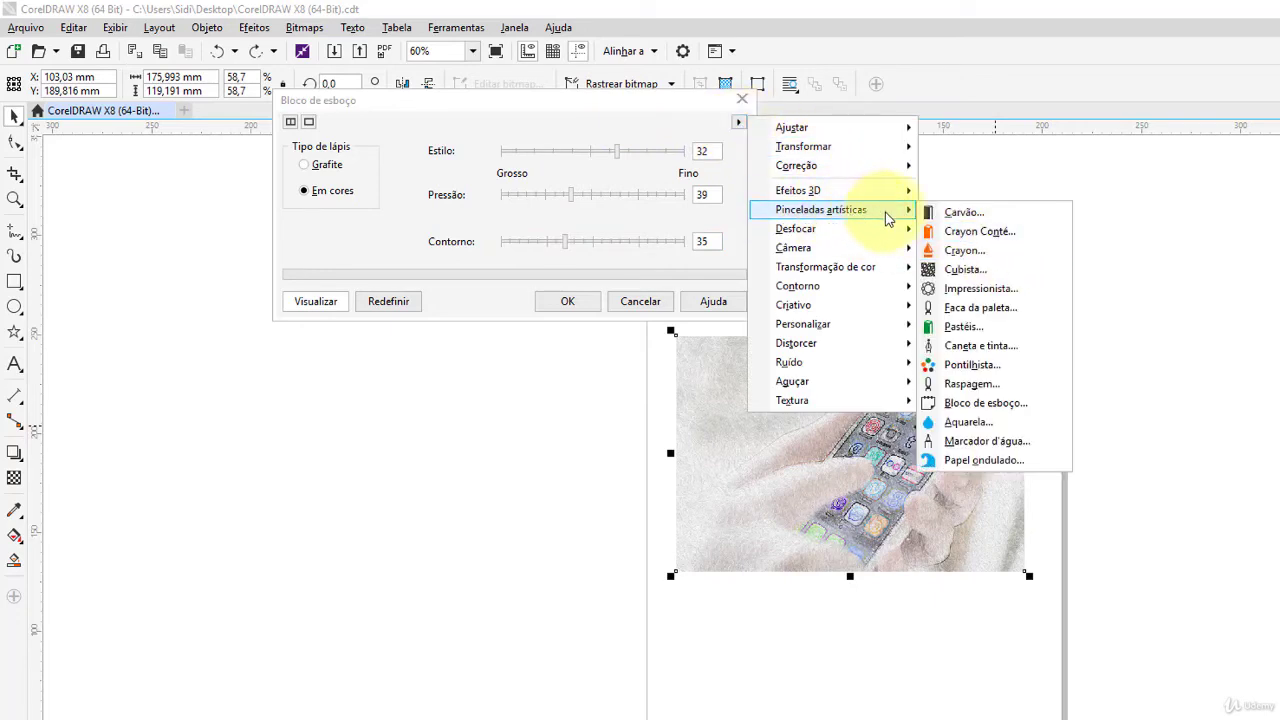
pyautogui.click(1003, 430)
pyautogui.moveTo(951, 384); pyautogui.dragTo(559, 77)
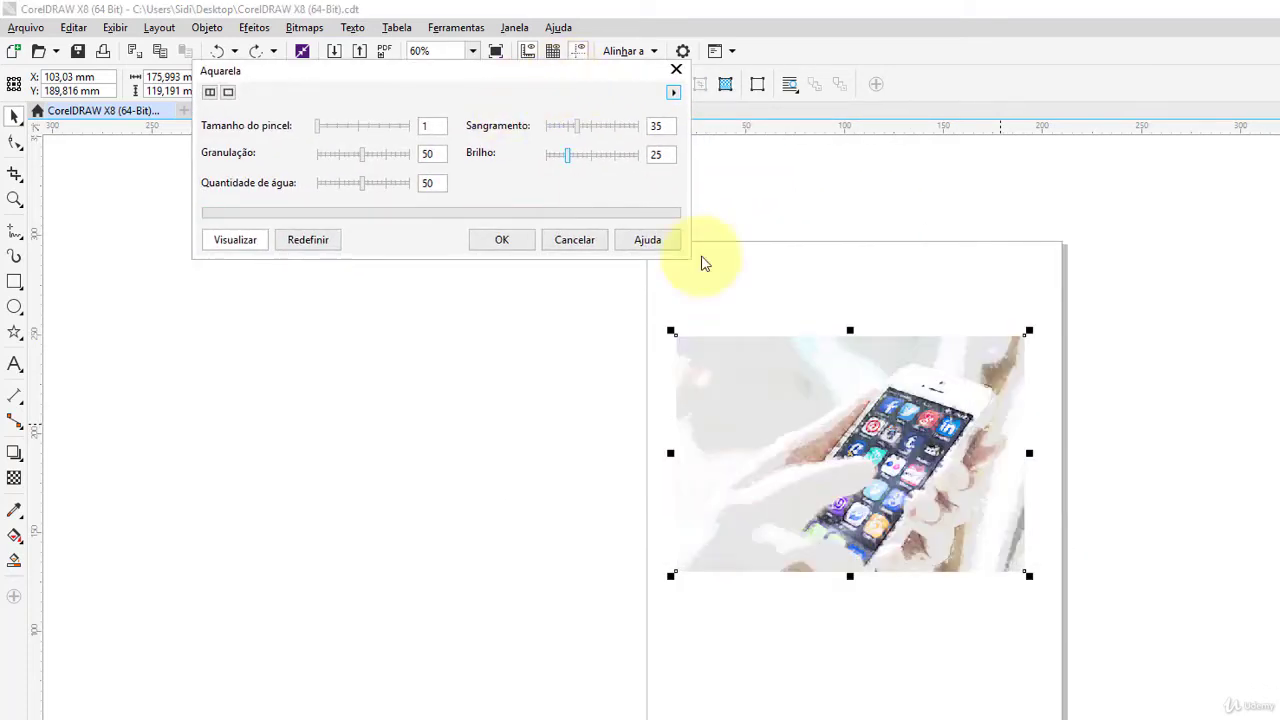
pyautogui.moveTo(576, 80); pyautogui.dragTo(503, 173)
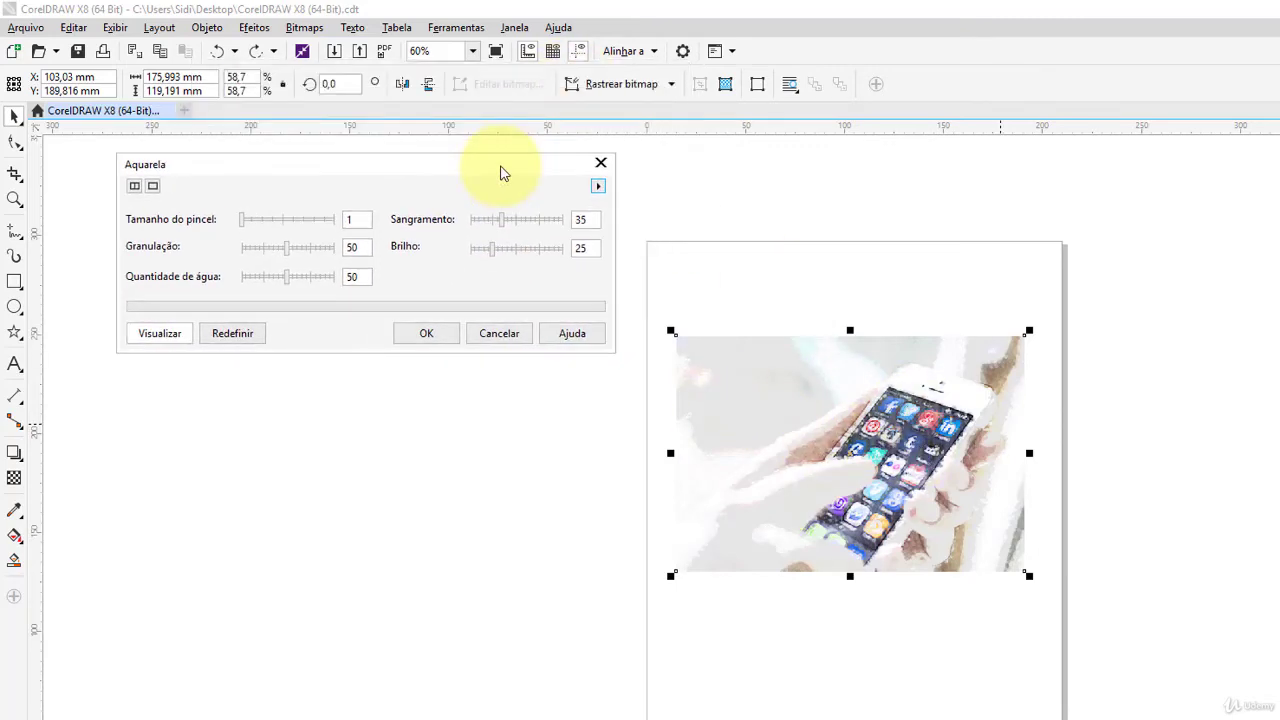
# Step: Set the Aquarela effect's Tamanho do pincel to 7 and Sangramento to 69
pyautogui.click(286, 221)
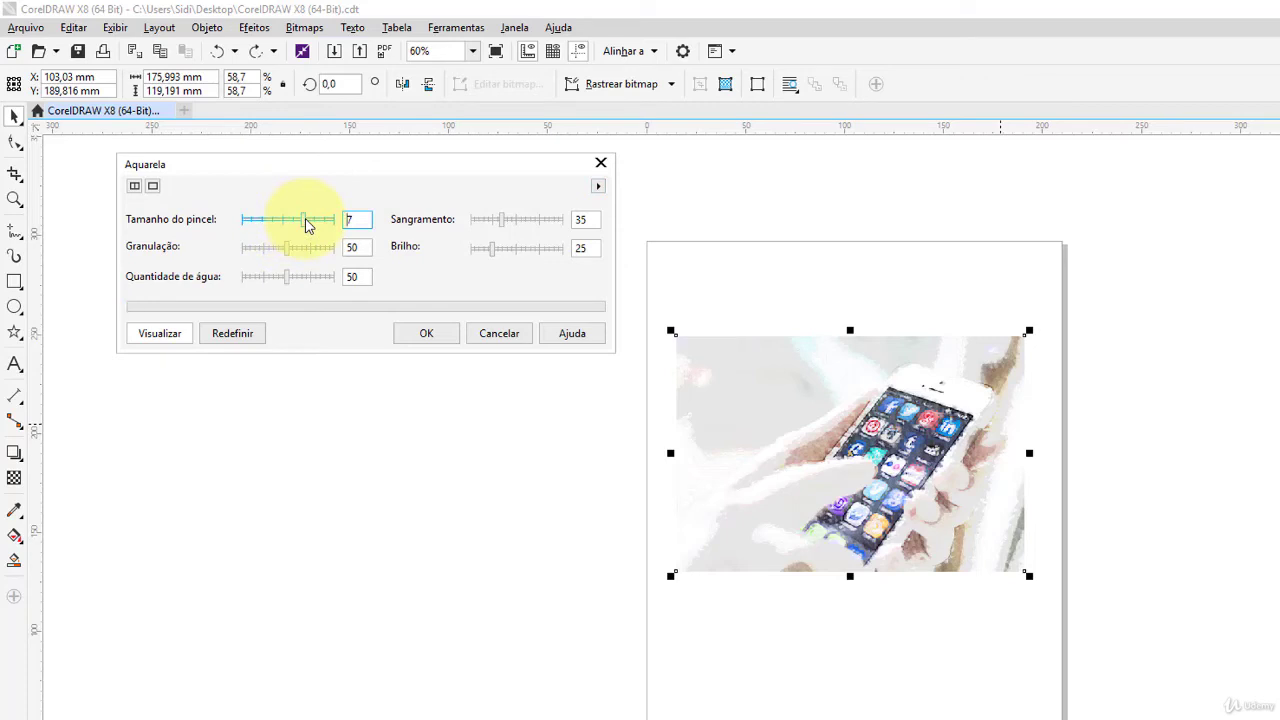
pyautogui.doubleClick(357, 222)
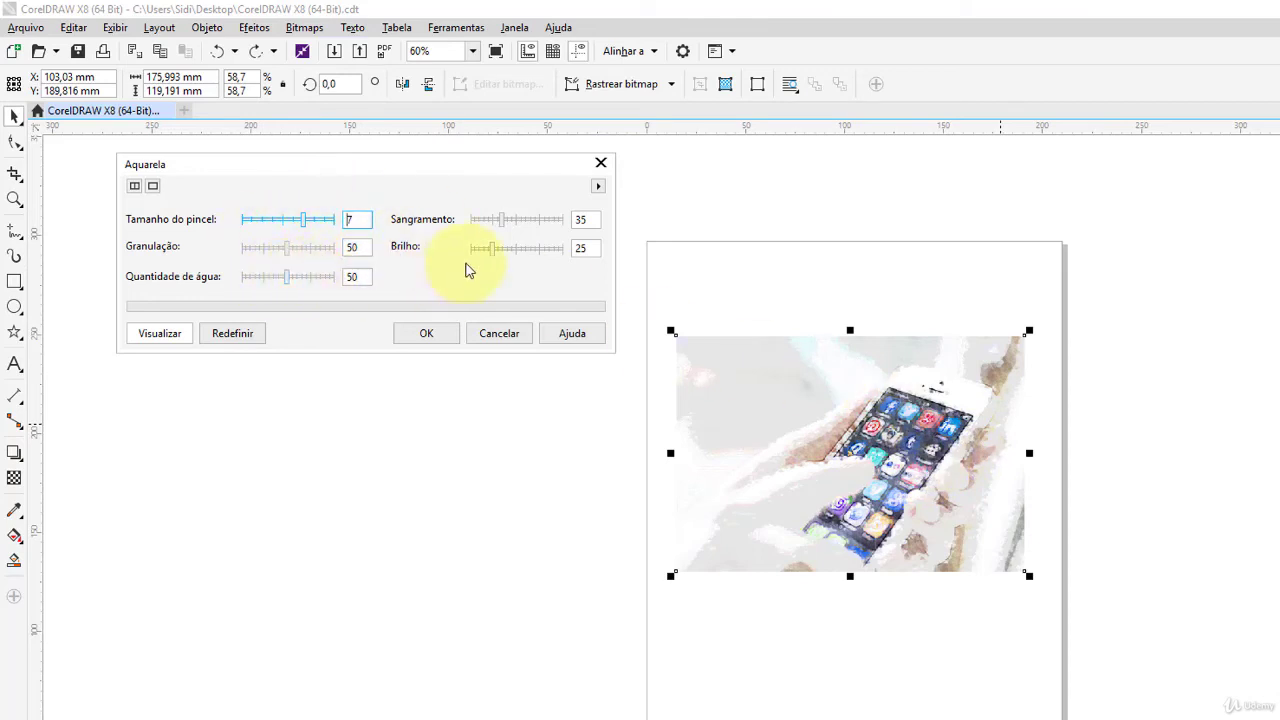
pyautogui.moveTo(542, 222); pyautogui.dragTo(535, 222)
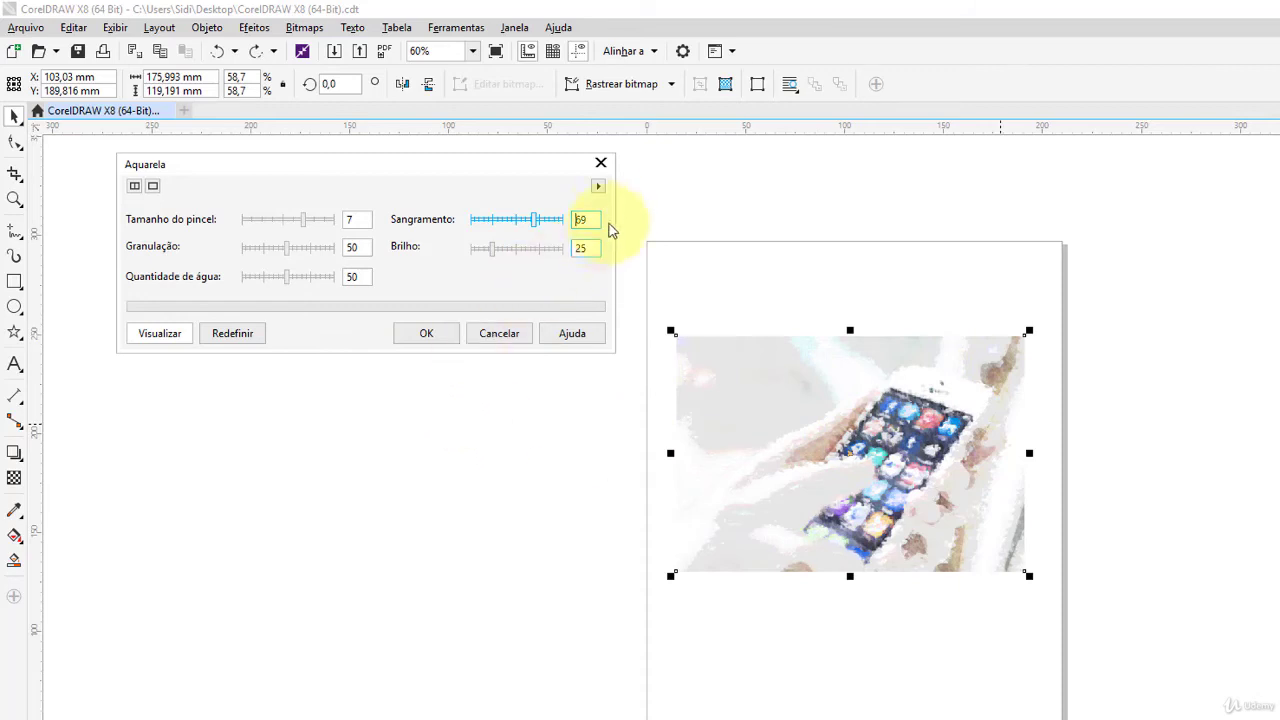
# Step: Replace Aquarela with the Marcador d'água brush-stroke effect and move its dialog clear of the photo
pyautogui.click(598, 187)
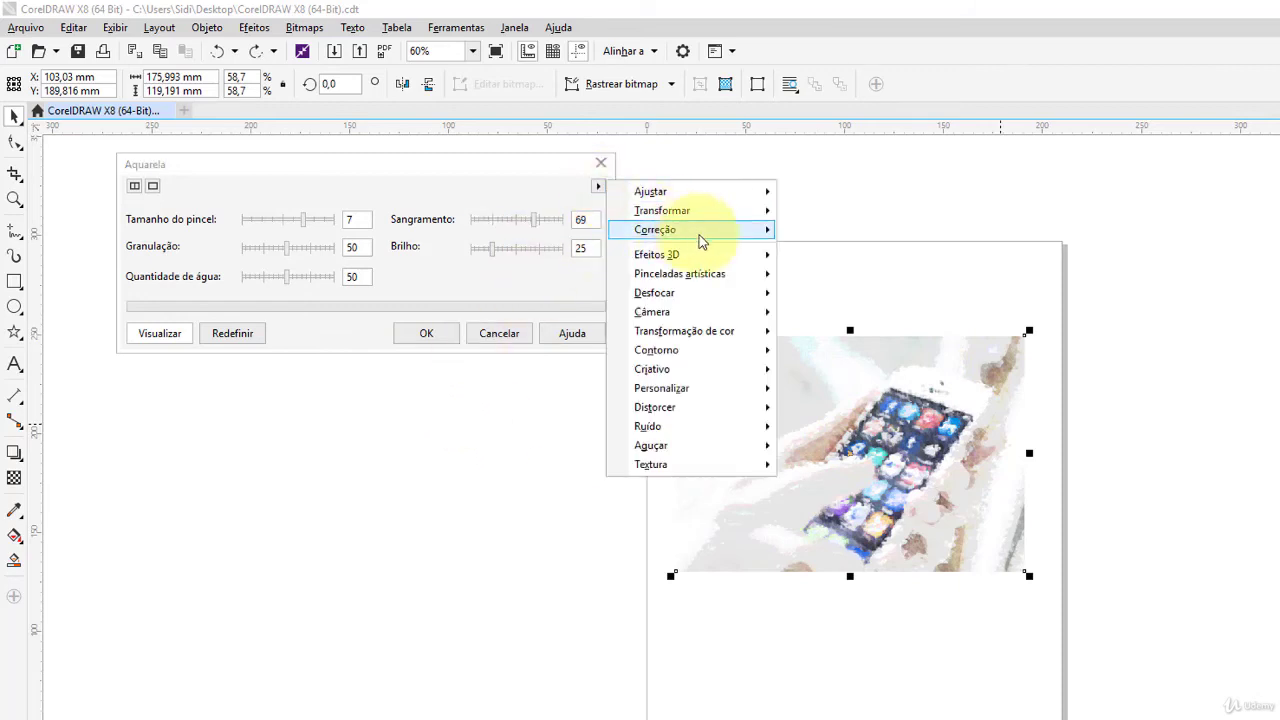
pyautogui.moveTo(720, 273)
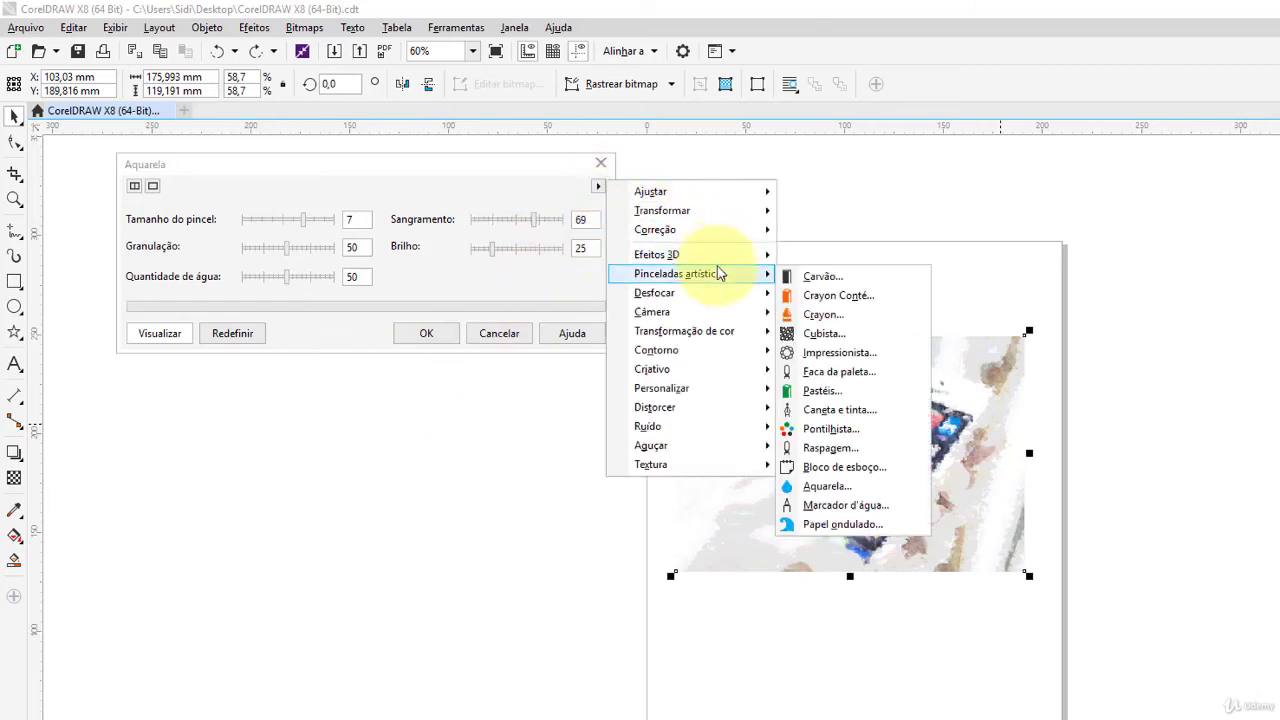
pyautogui.click(900, 505)
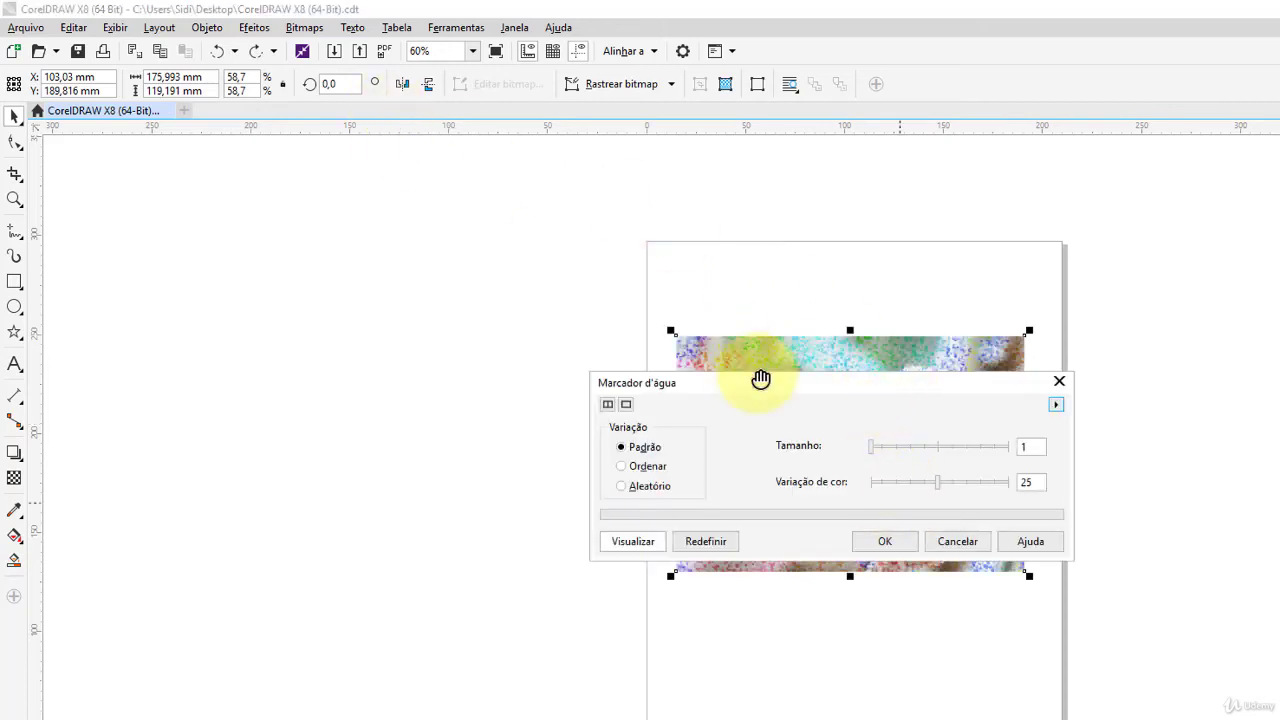
pyautogui.moveTo(806, 391); pyautogui.dragTo(333, 119)
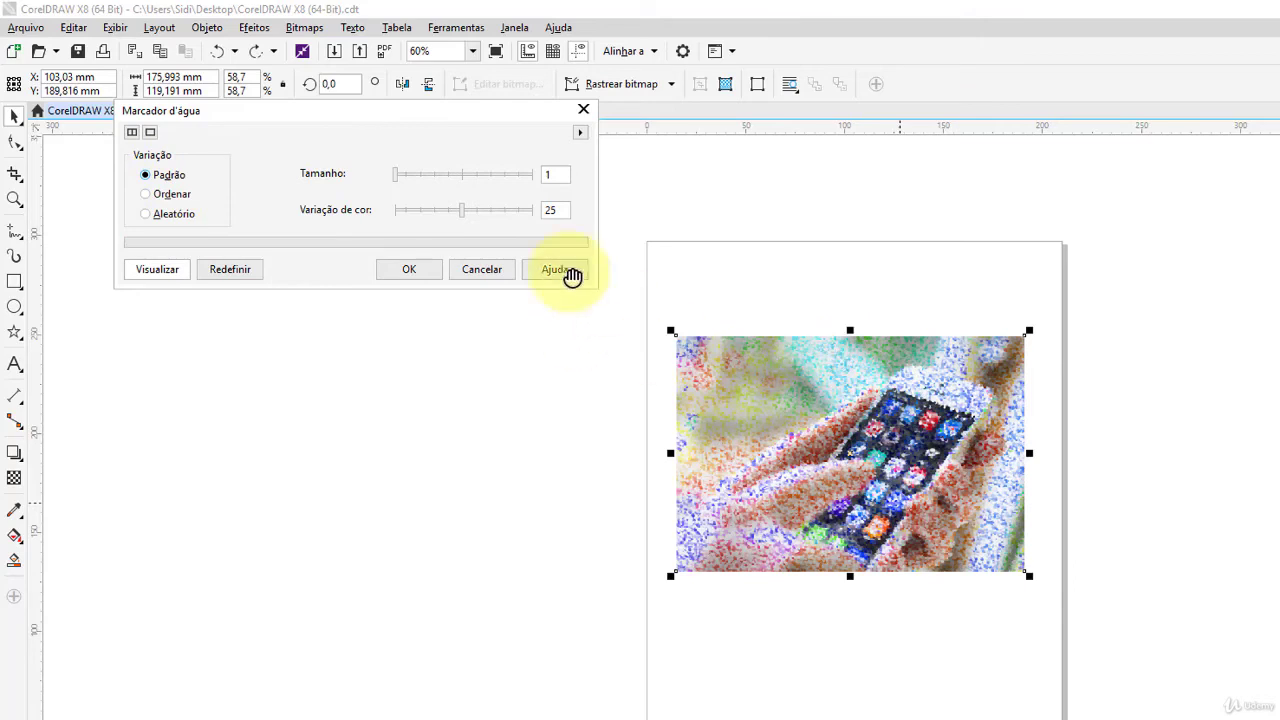
# Step: Preview Marcador d'água on the photo with Tamanho 14 and Variação de cor 36, then cancel the effect
pyautogui.click(435, 176)
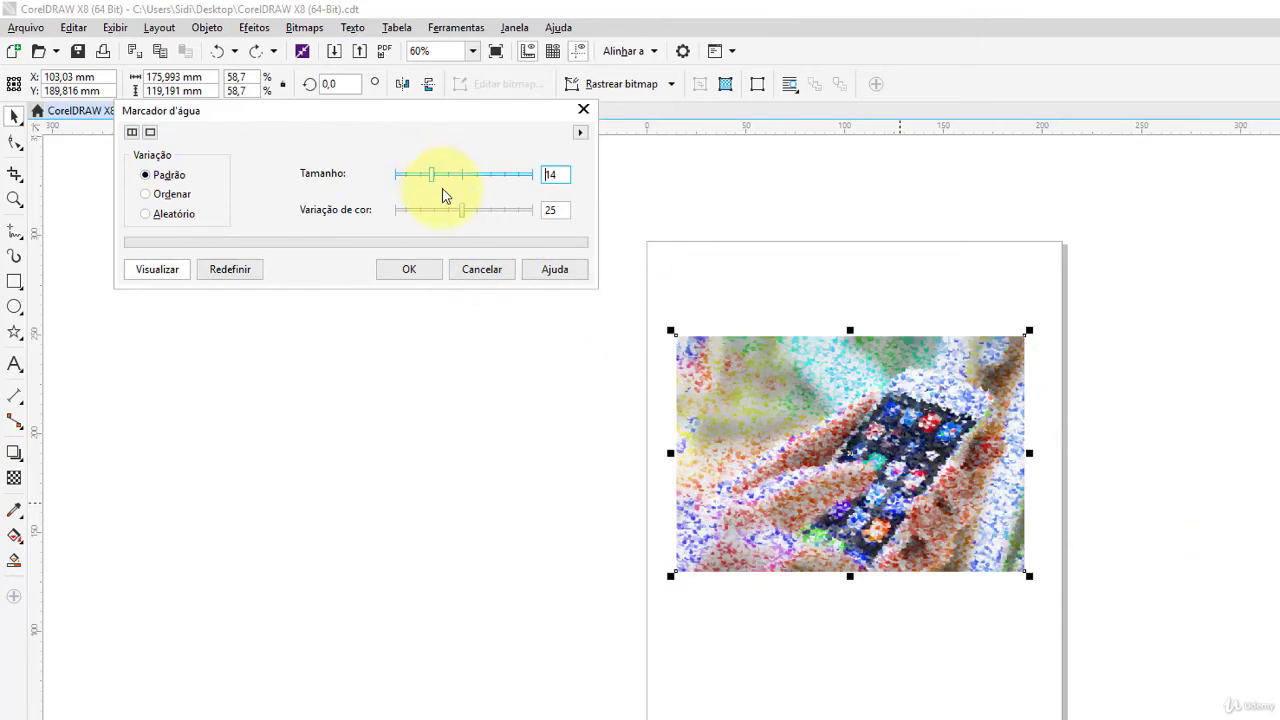
pyautogui.click(451, 213)
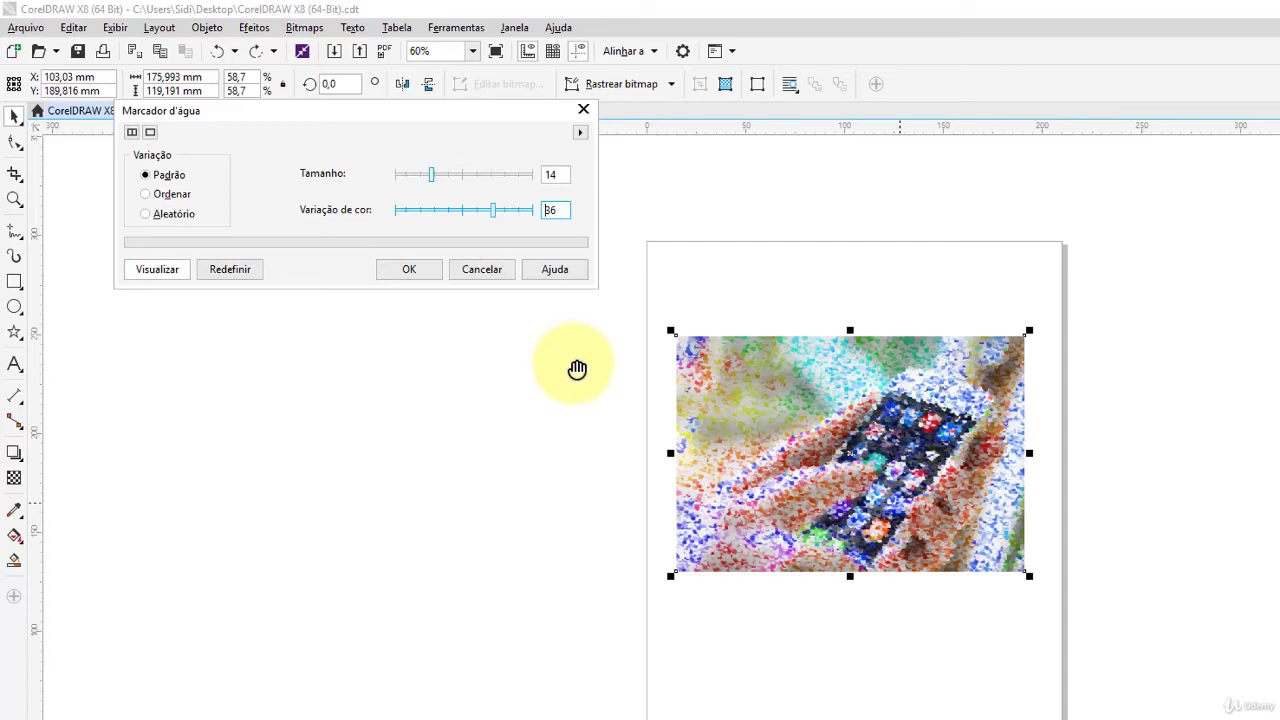
pyautogui.click(485, 270)
# Step: Add the text "CorelDraw" in the empty area beside the page, above the photo's level
pyautogui.click(14, 364)
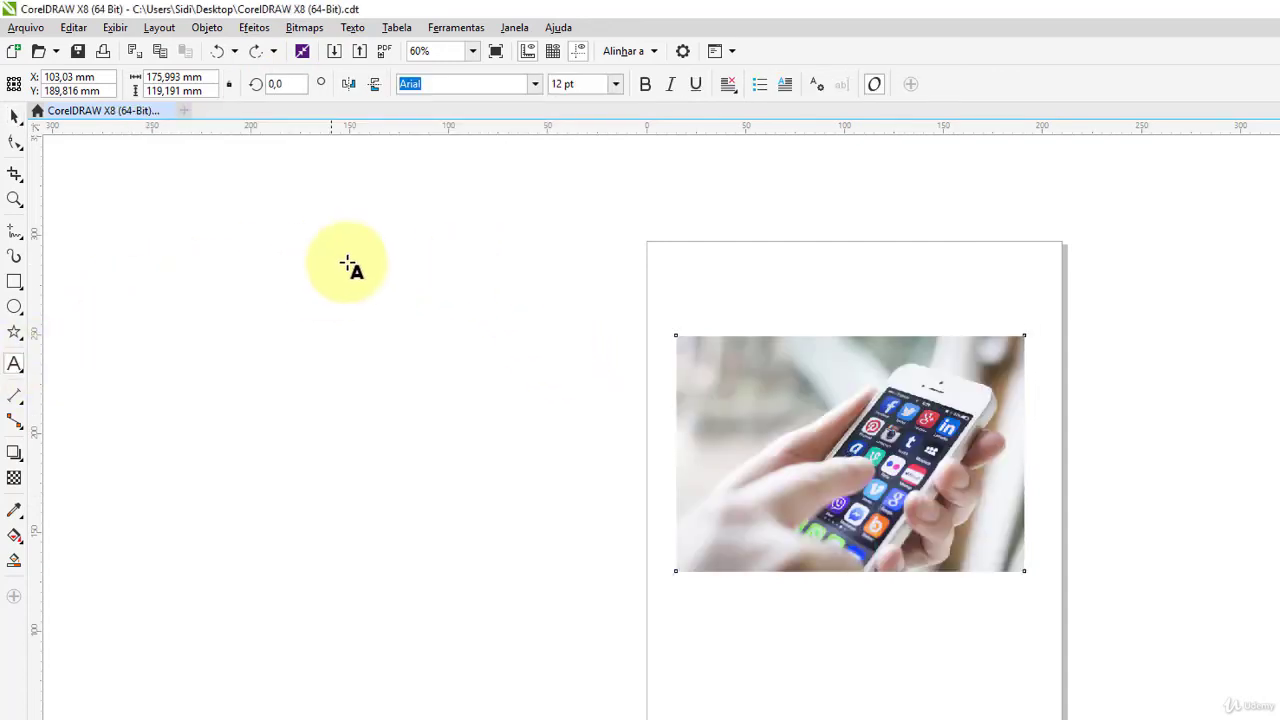
pyautogui.click(350, 263)
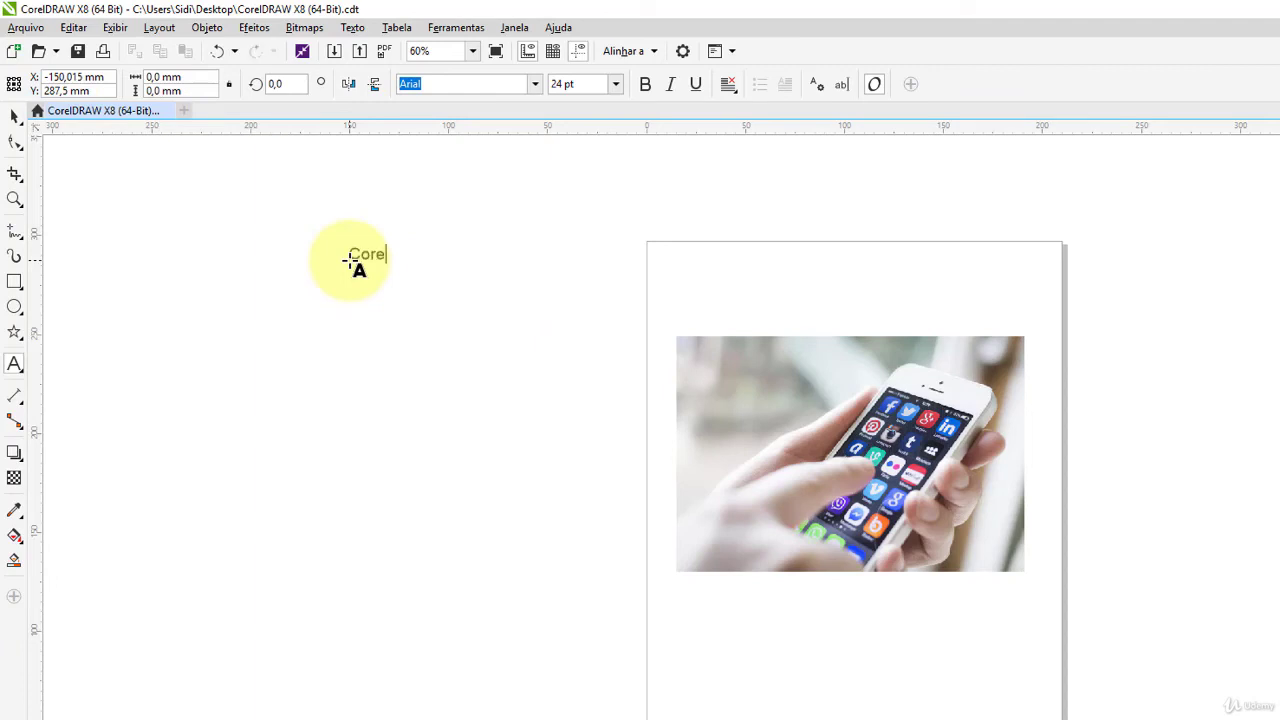
pyautogui.write('CorelDraw')
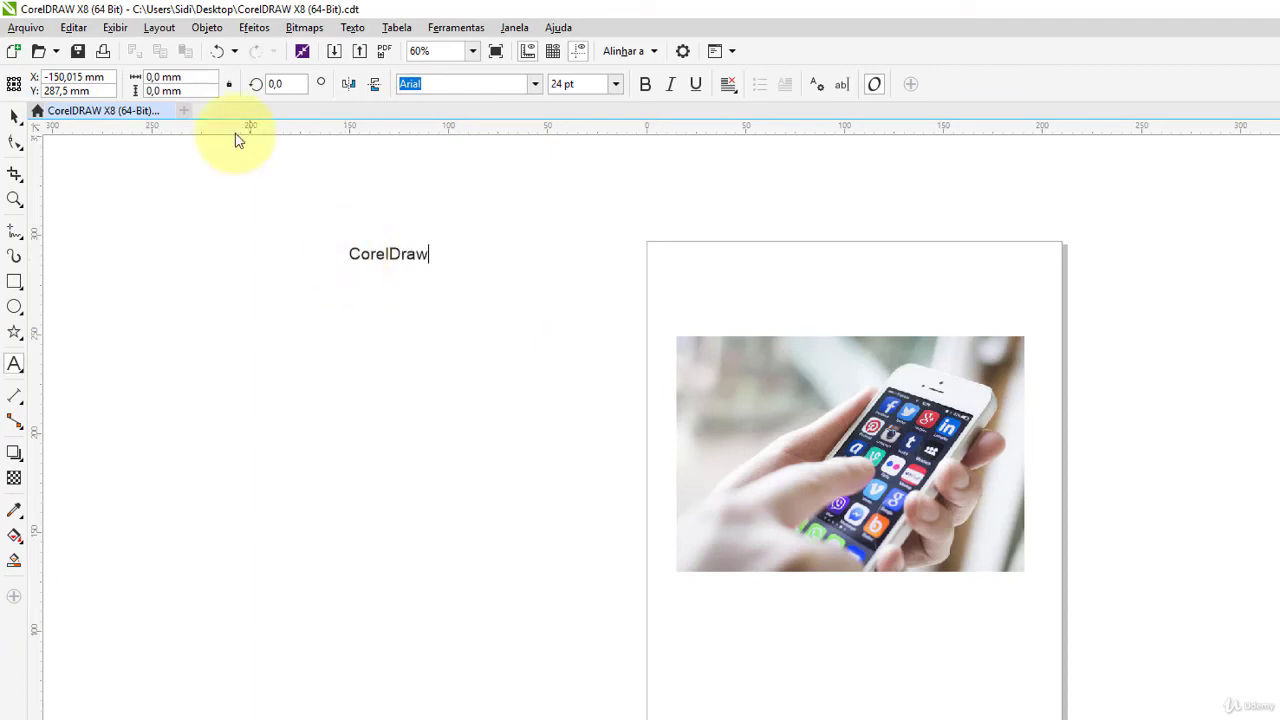
pyautogui.click(14, 116)
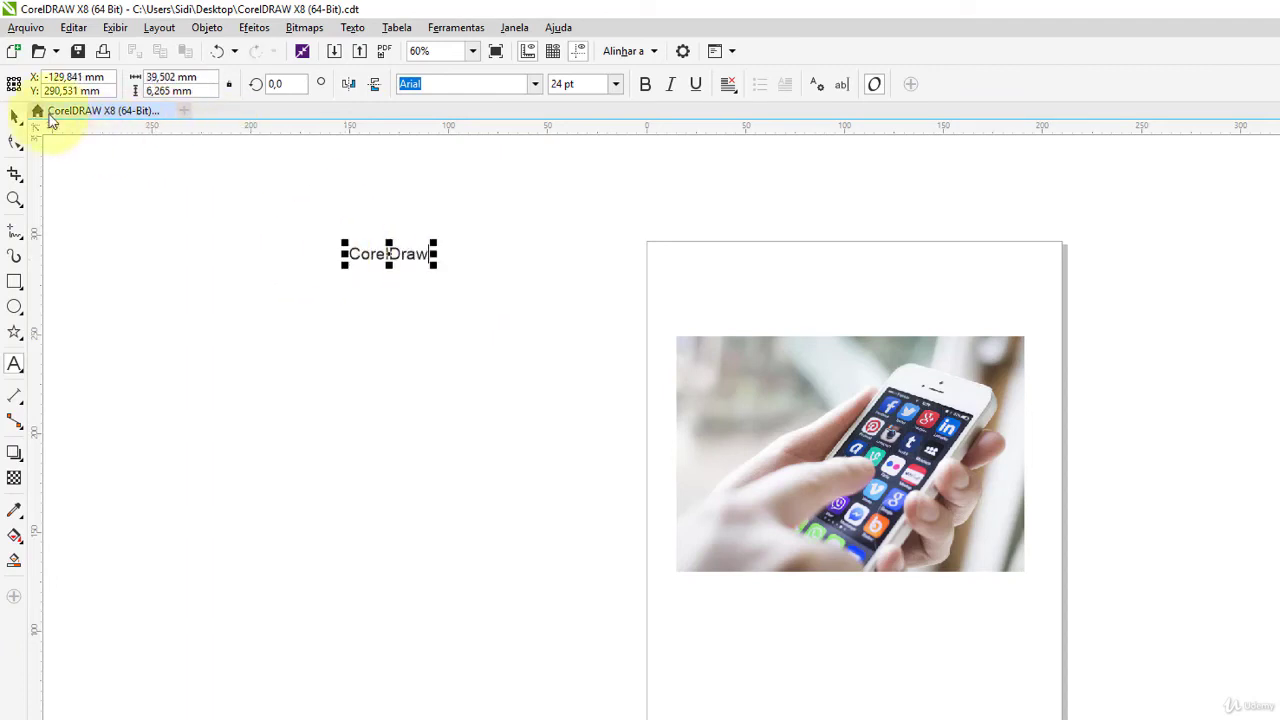
# Step: Change the CorelDraw text to Bodoni Bd BT, enlarge it to about 313 mm wide and move it above the photo
pyautogui.click(535, 86)
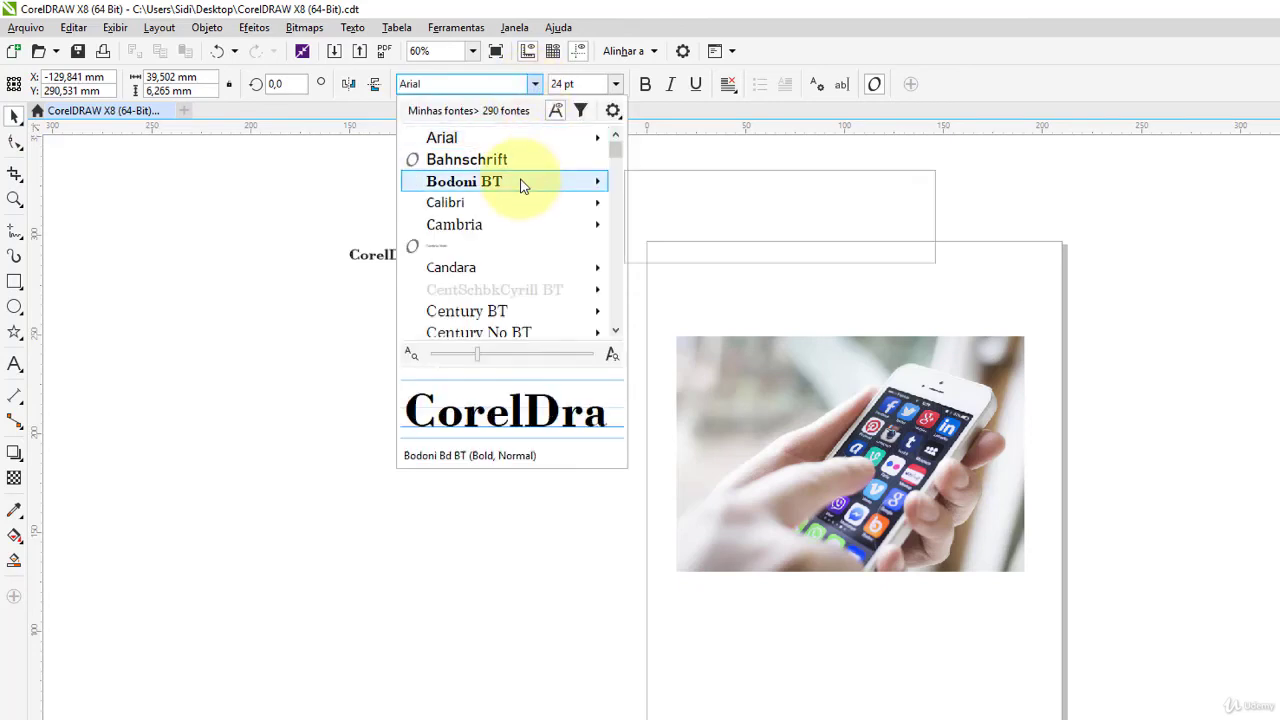
pyautogui.click(520, 182)
pyautogui.moveTo(437, 257); pyautogui.dragTo(708, 403)
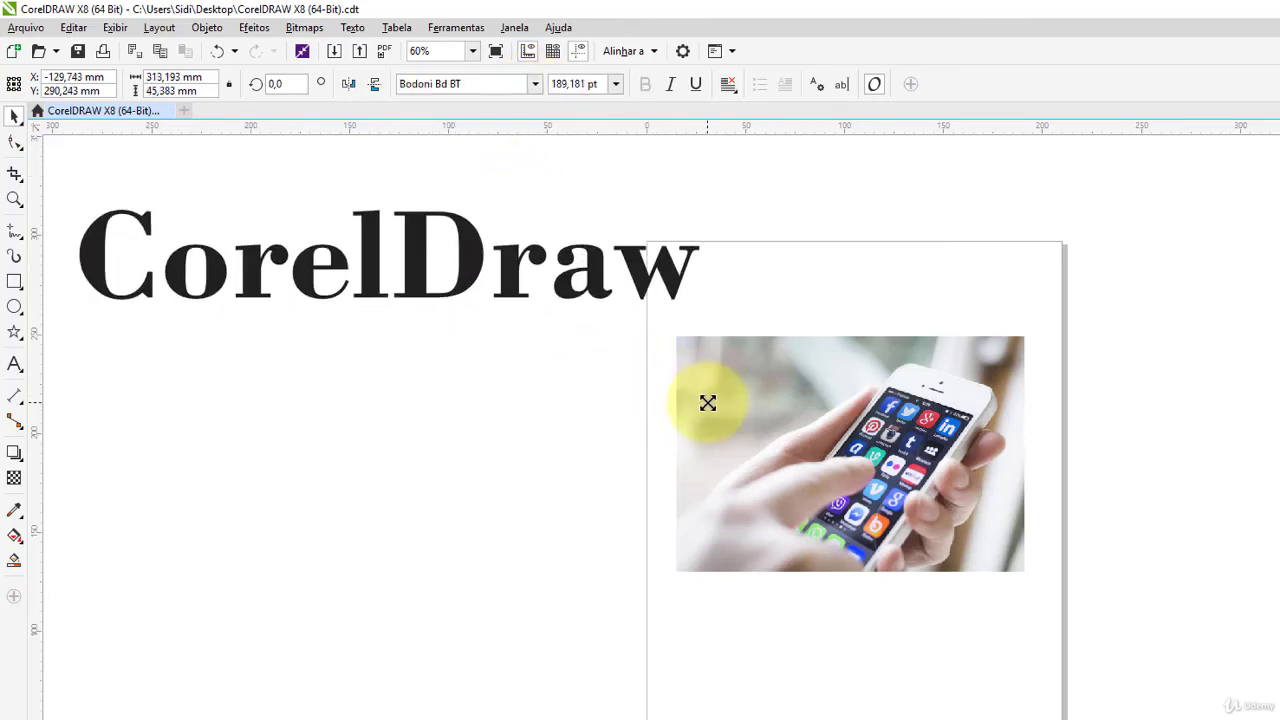
pyautogui.moveTo(486, 251); pyautogui.dragTo(699, 262)
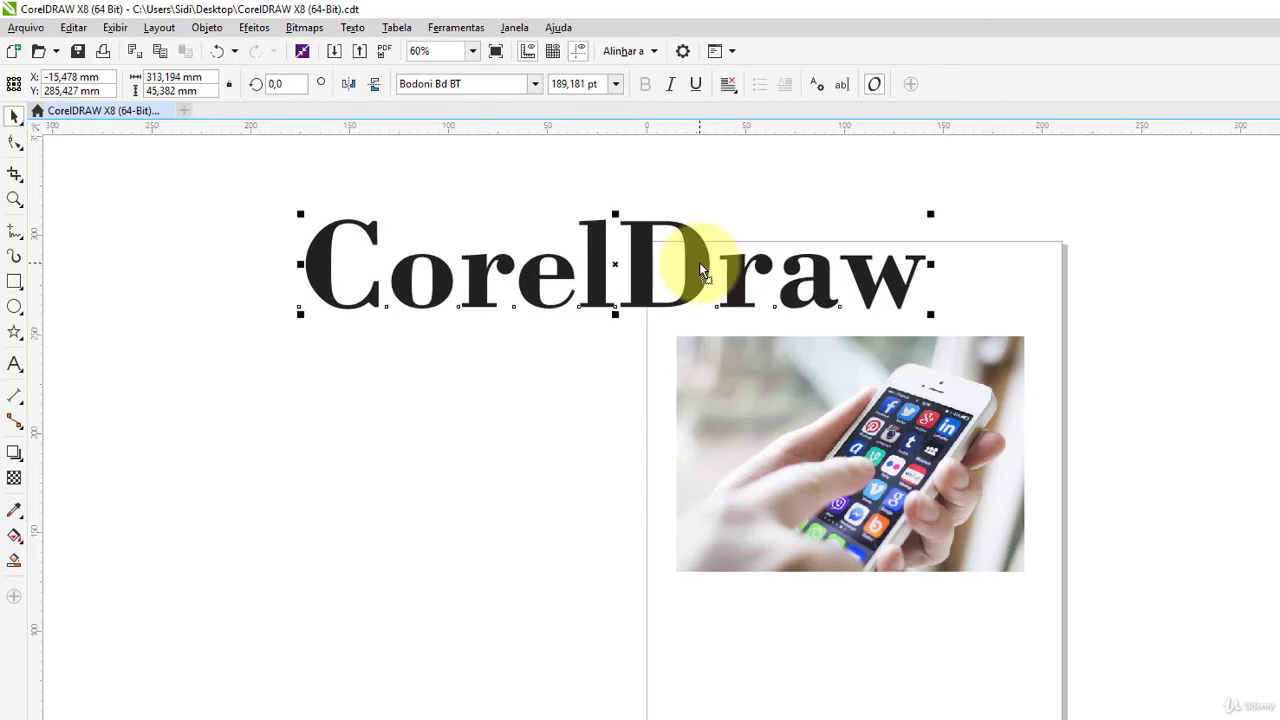
# Step: Fill the CorelDraw text with the default blue and green vector pattern, after trying a bitmap pattern fill
pyautogui.click(24, 545)
pyautogui.click(70, 536)
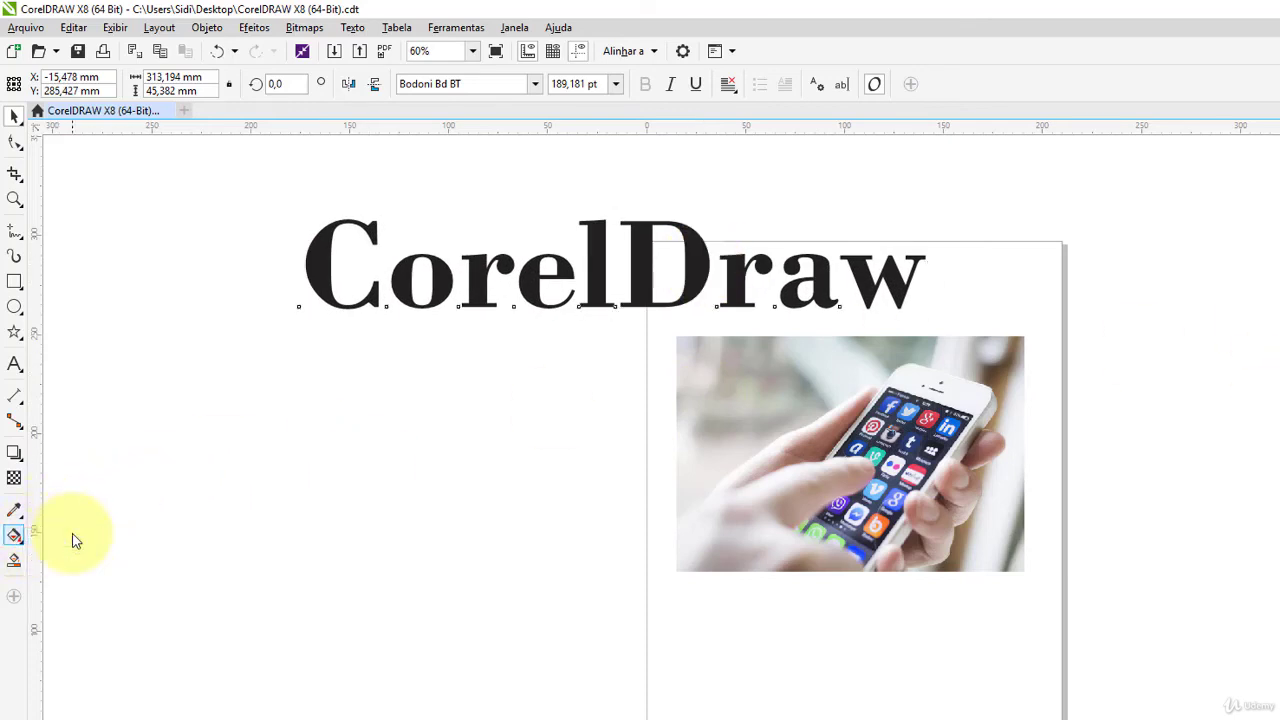
pyautogui.click(114, 86)
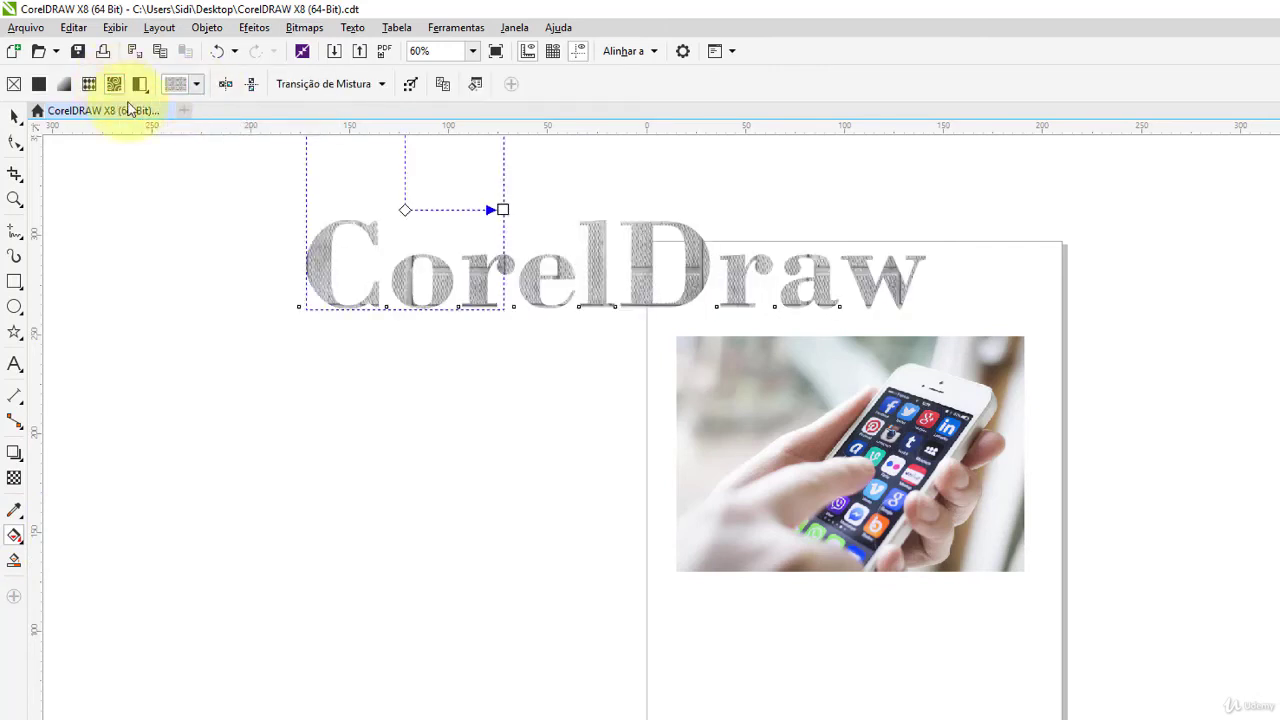
pyautogui.click(90, 86)
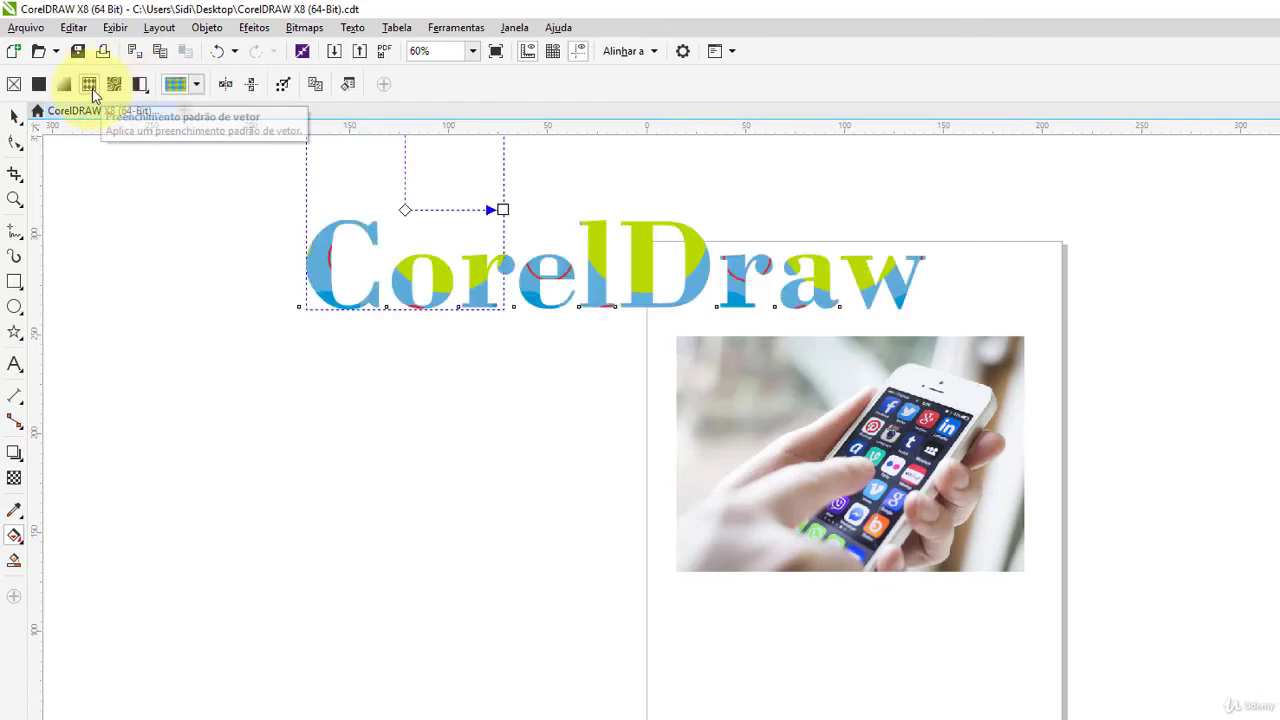
pyautogui.click(196, 86)
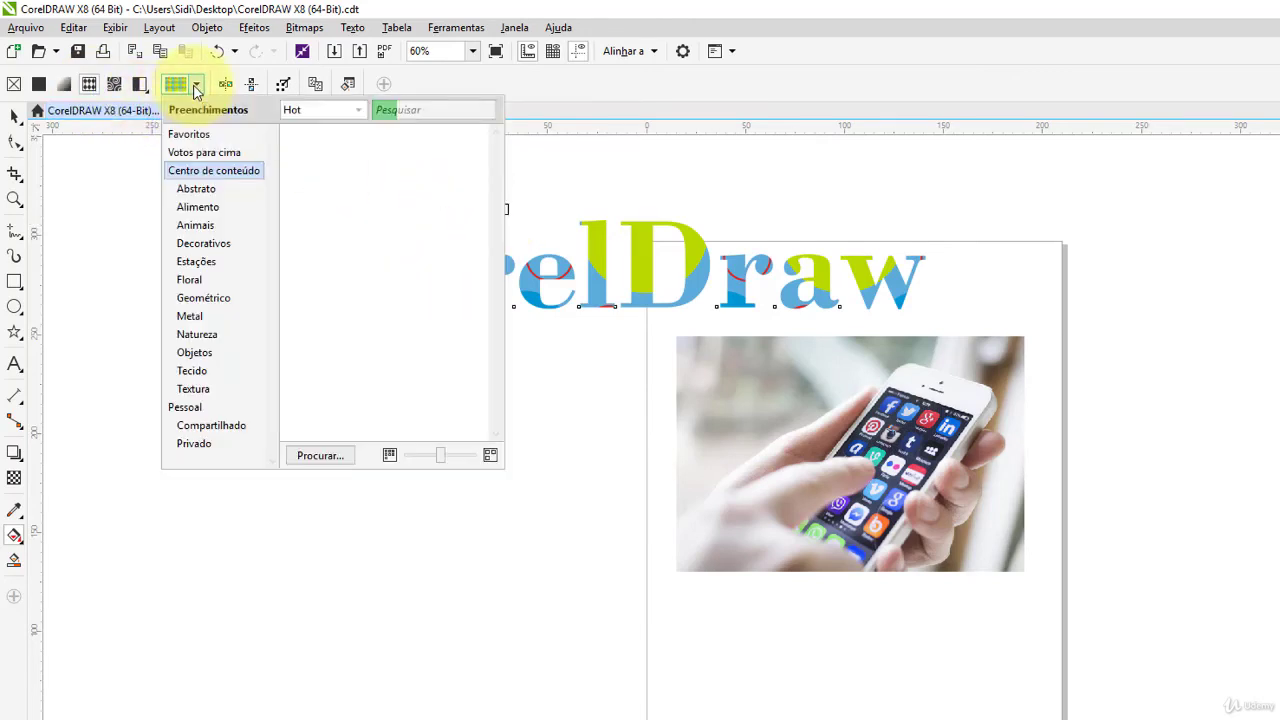
pyautogui.click(196, 88)
# Step: Reposition and shrink the vector pattern's tile within the CorelDraw text so the motif repeats smaller
pyautogui.moveTo(494, 209); pyautogui.dragTo(397, 278)
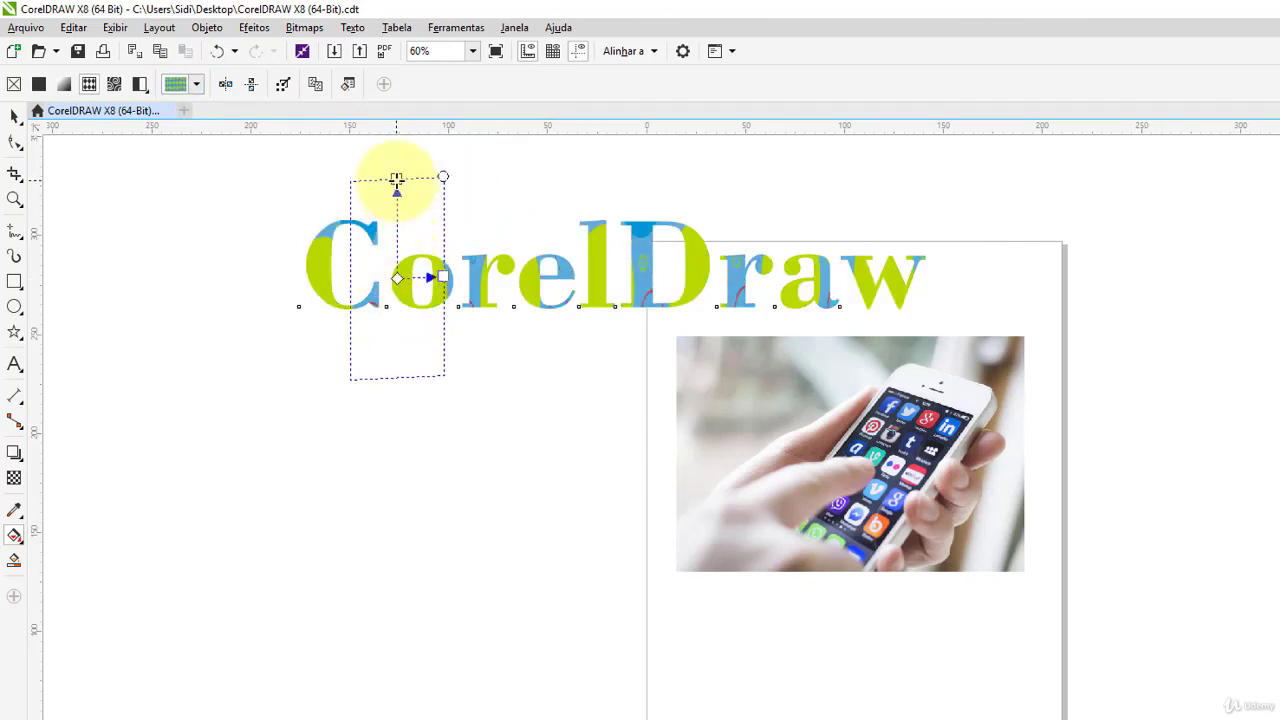
pyautogui.moveTo(397, 180); pyautogui.dragTo(405, 238)
pyautogui.click(17, 119)
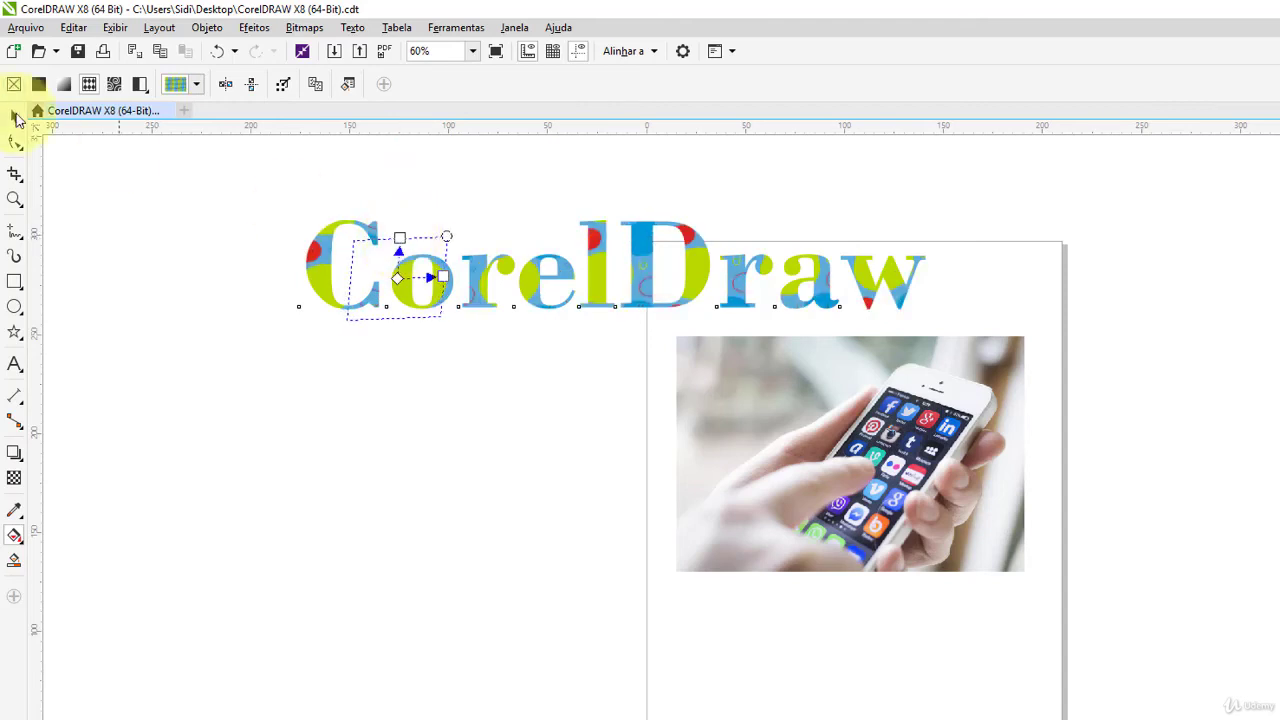
pyautogui.click(298, 385)
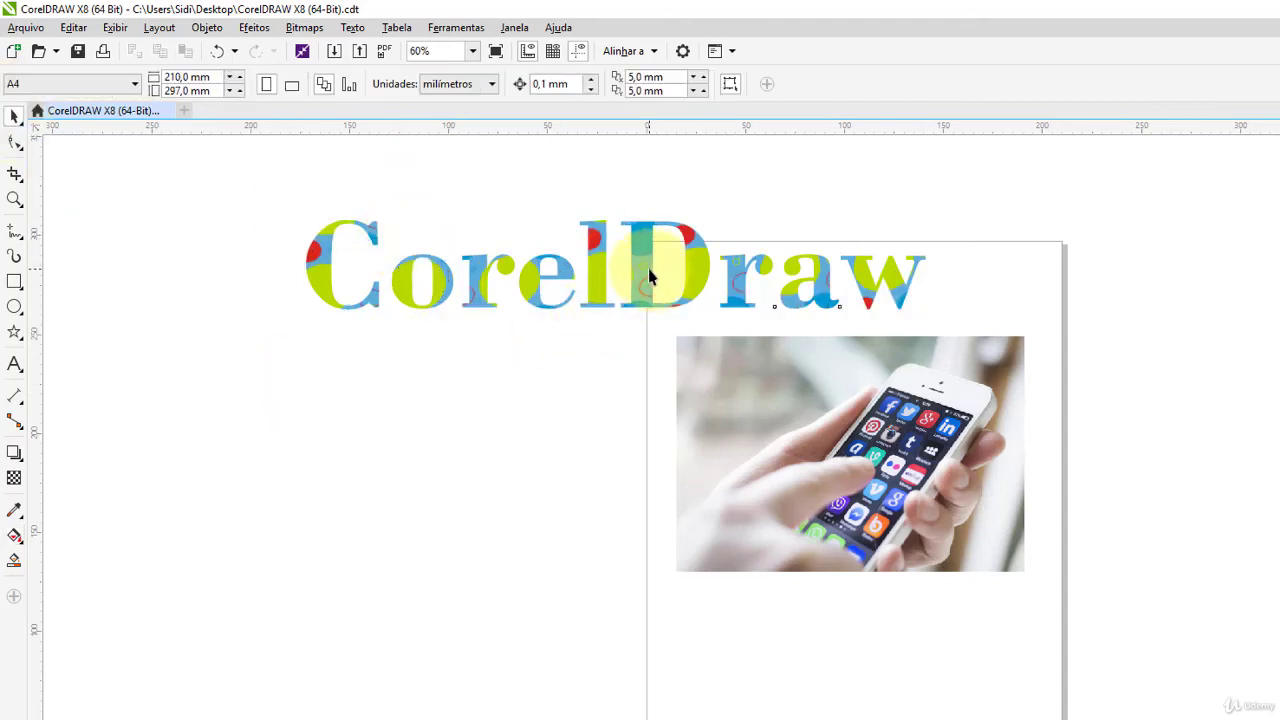
# Step: Convert the pattern-filled CorelDraw text to a bitmap
pyautogui.click(649, 276)
pyautogui.rightClick(651, 265)
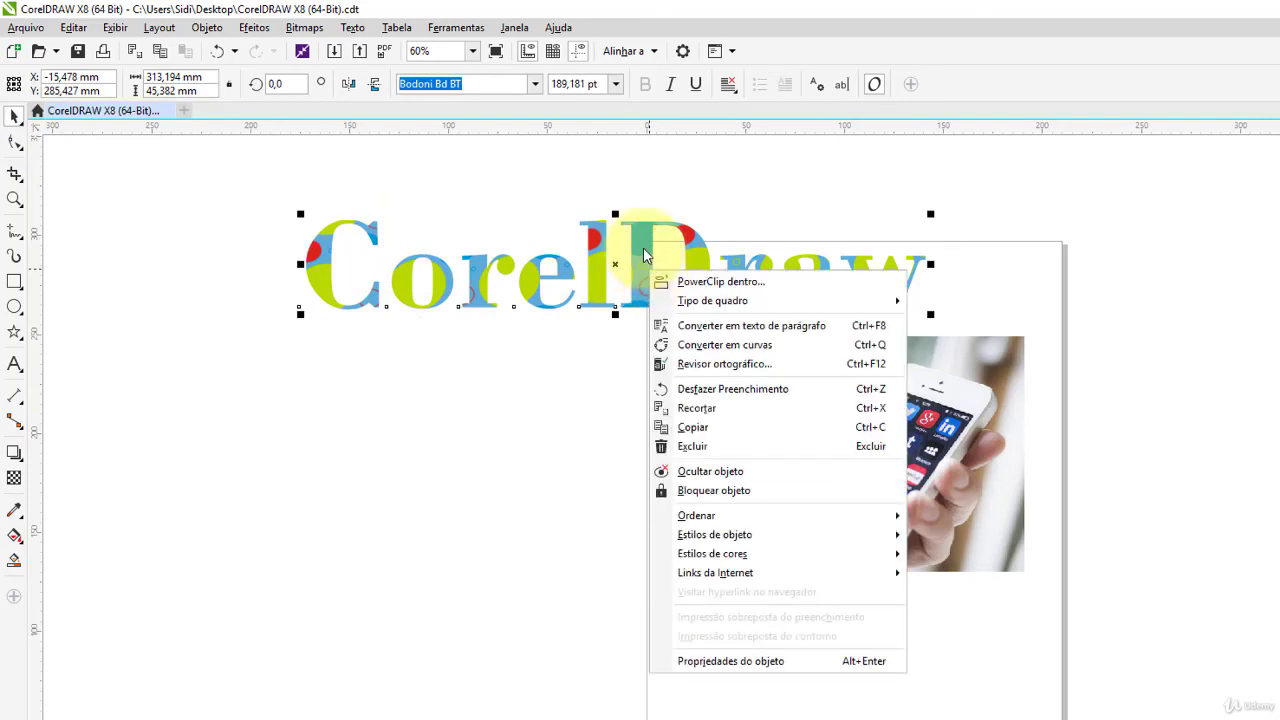
pyautogui.click(645, 258)
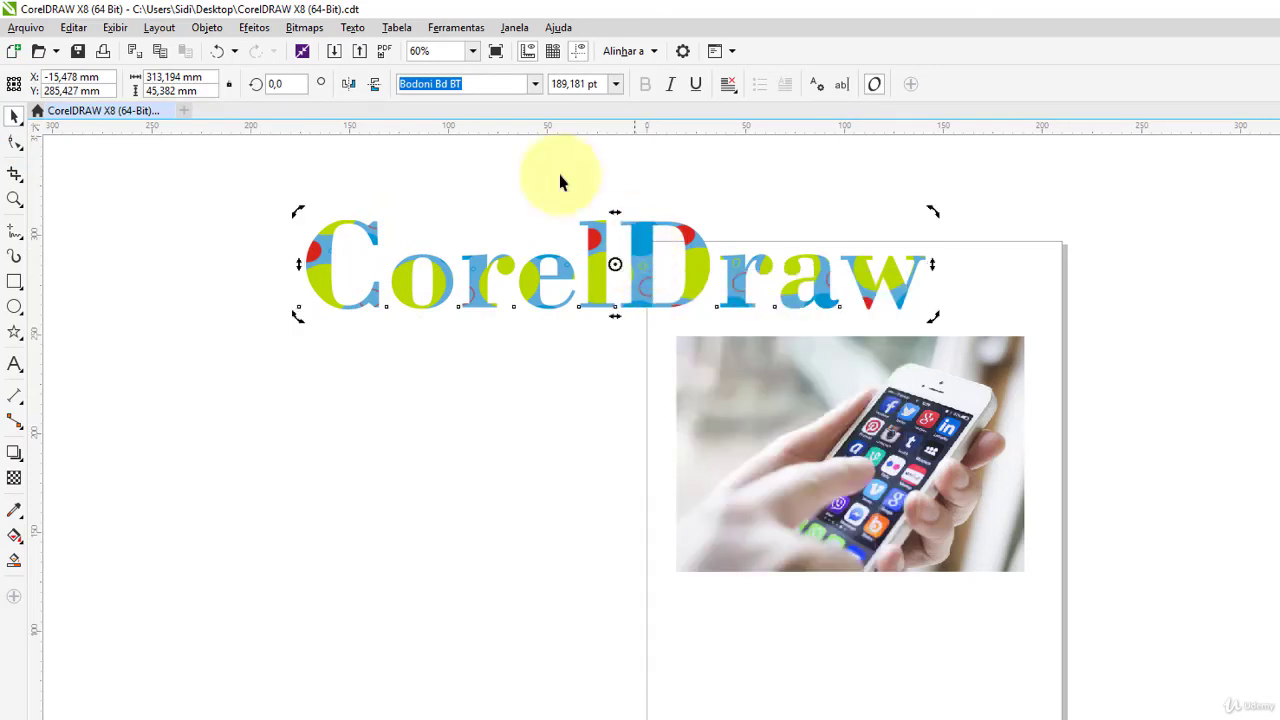
pyautogui.click(545, 232)
pyautogui.click(594, 258)
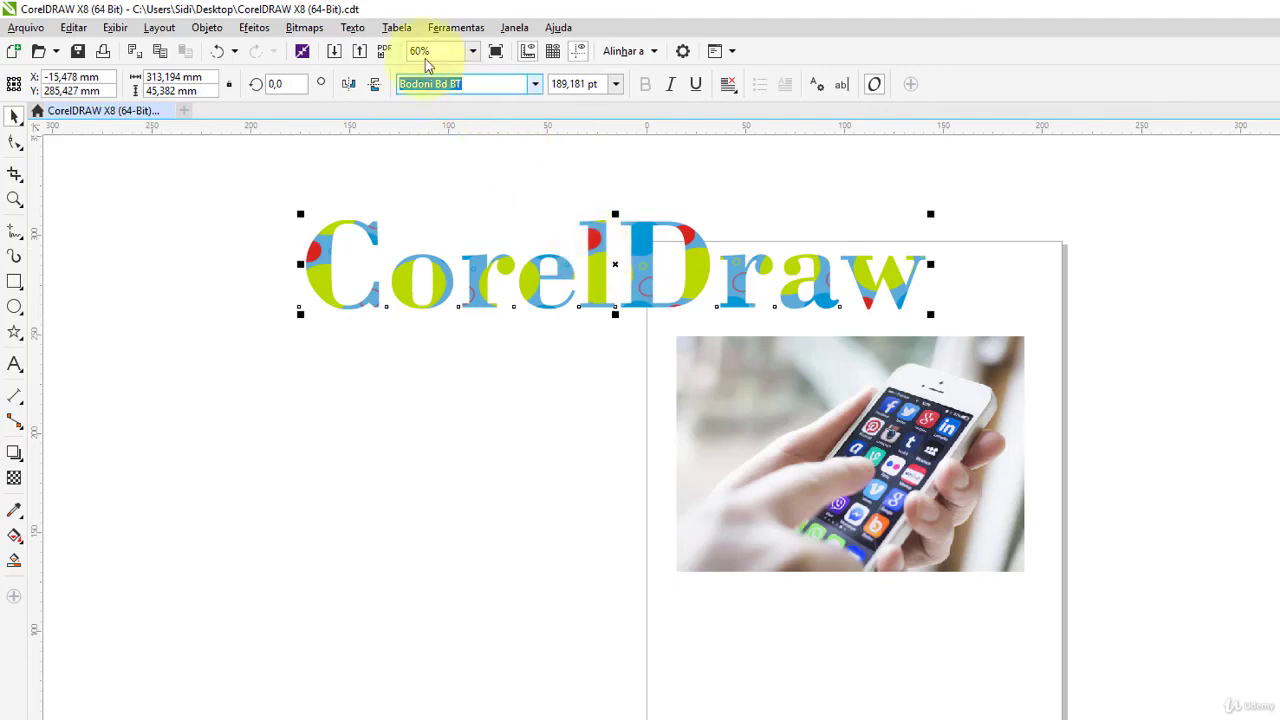
pyautogui.click(305, 27)
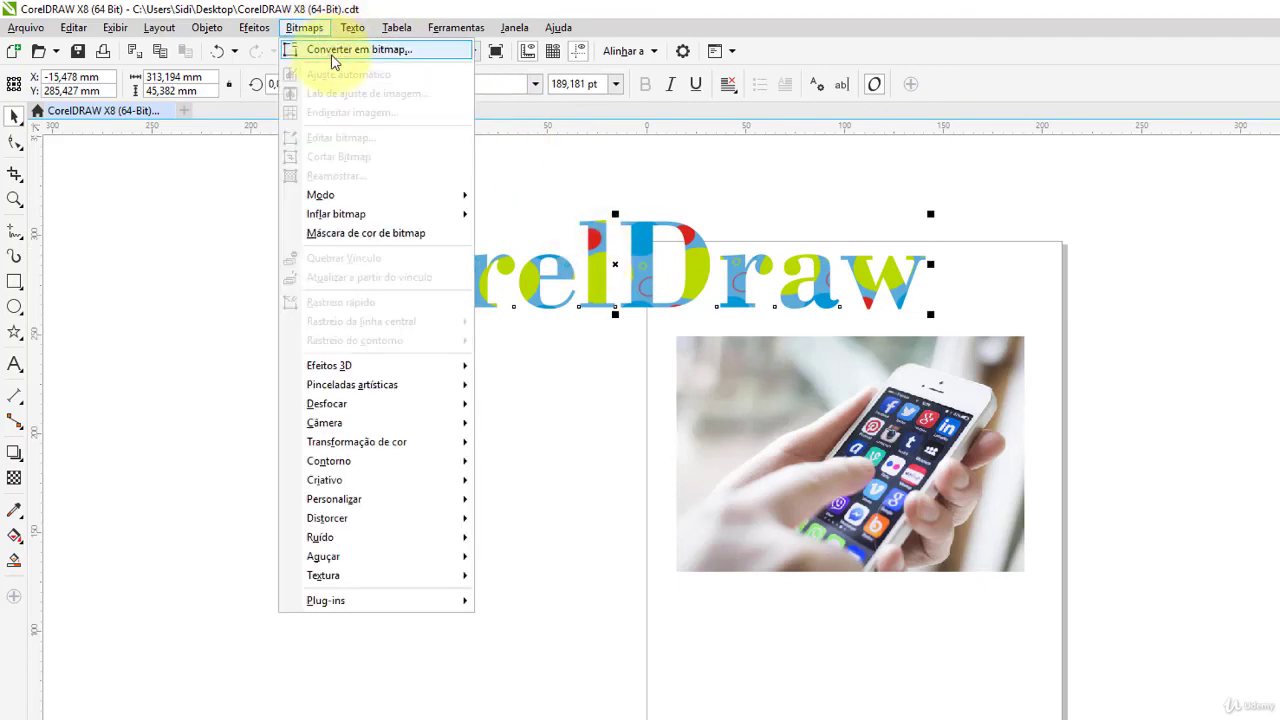
pyautogui.click(333, 50)
pyautogui.click(783, 566)
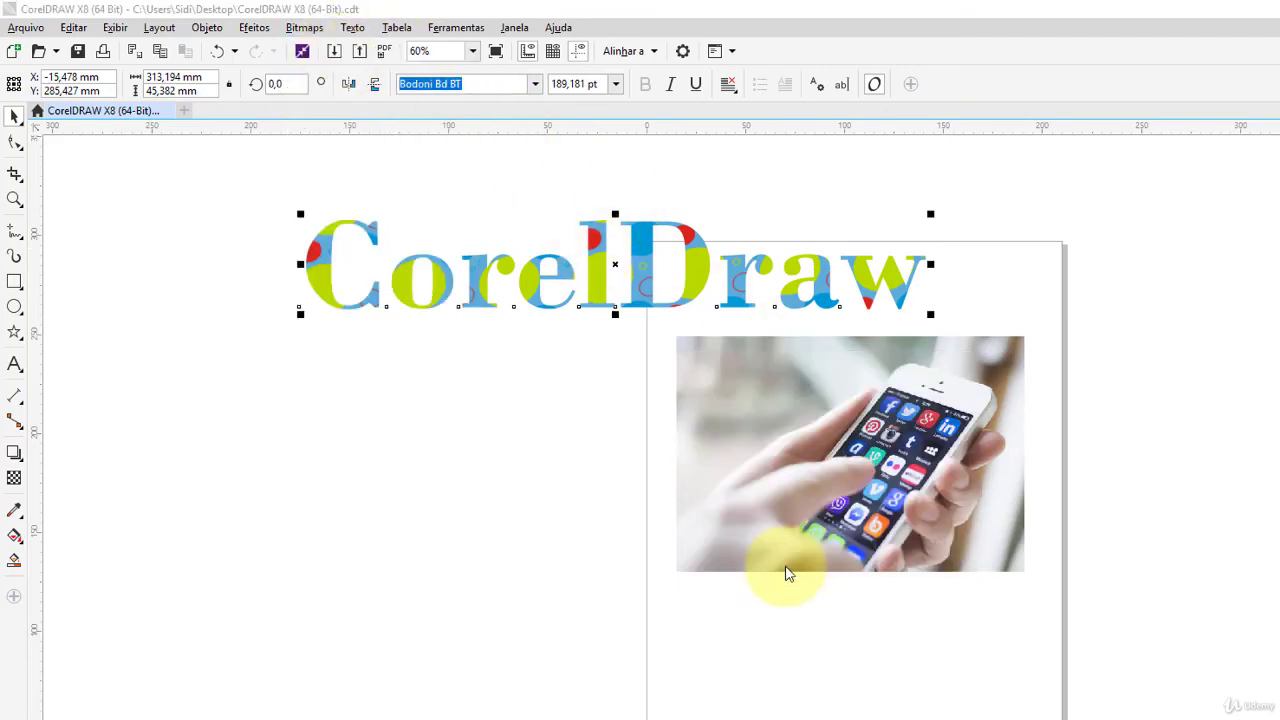
# Step: Apply Marcador d'água with Tamanho 37 to the CorelDraw bitmap and move the photo about 37 mm down the page
pyautogui.click(351, 27)
pyautogui.moveTo(302, 28)
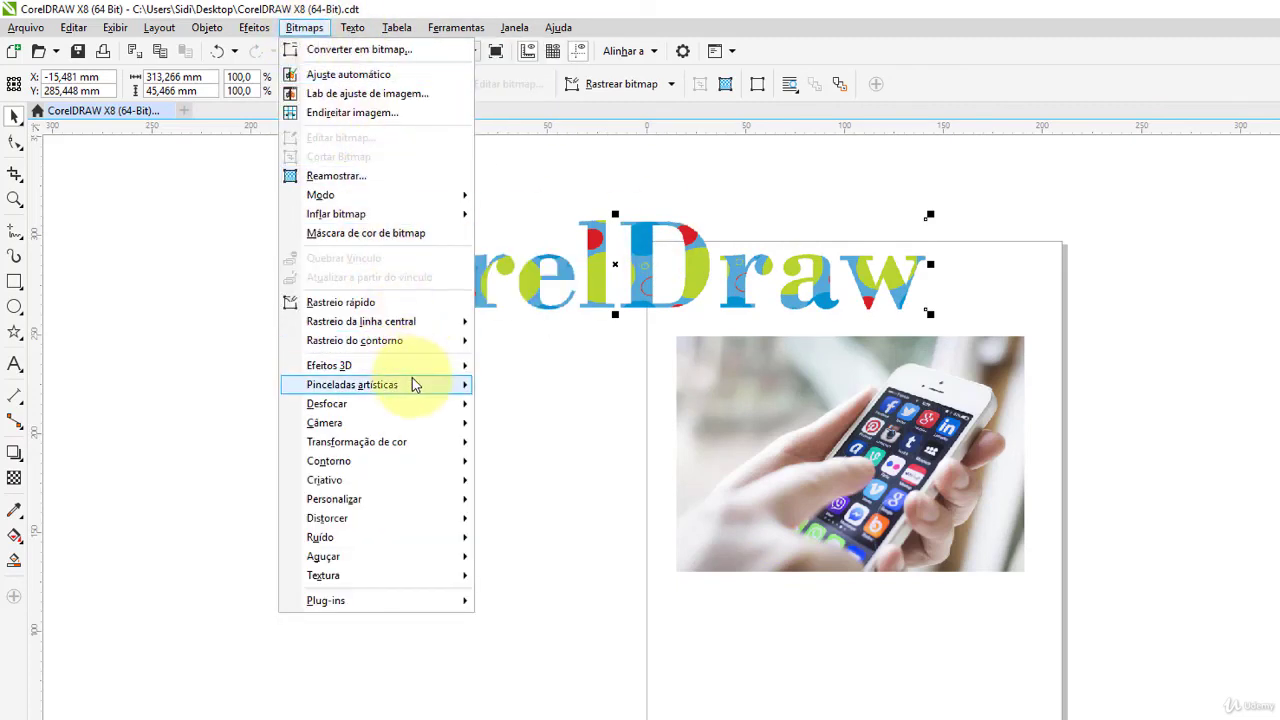
pyautogui.moveTo(413, 384)
pyautogui.click(556, 616)
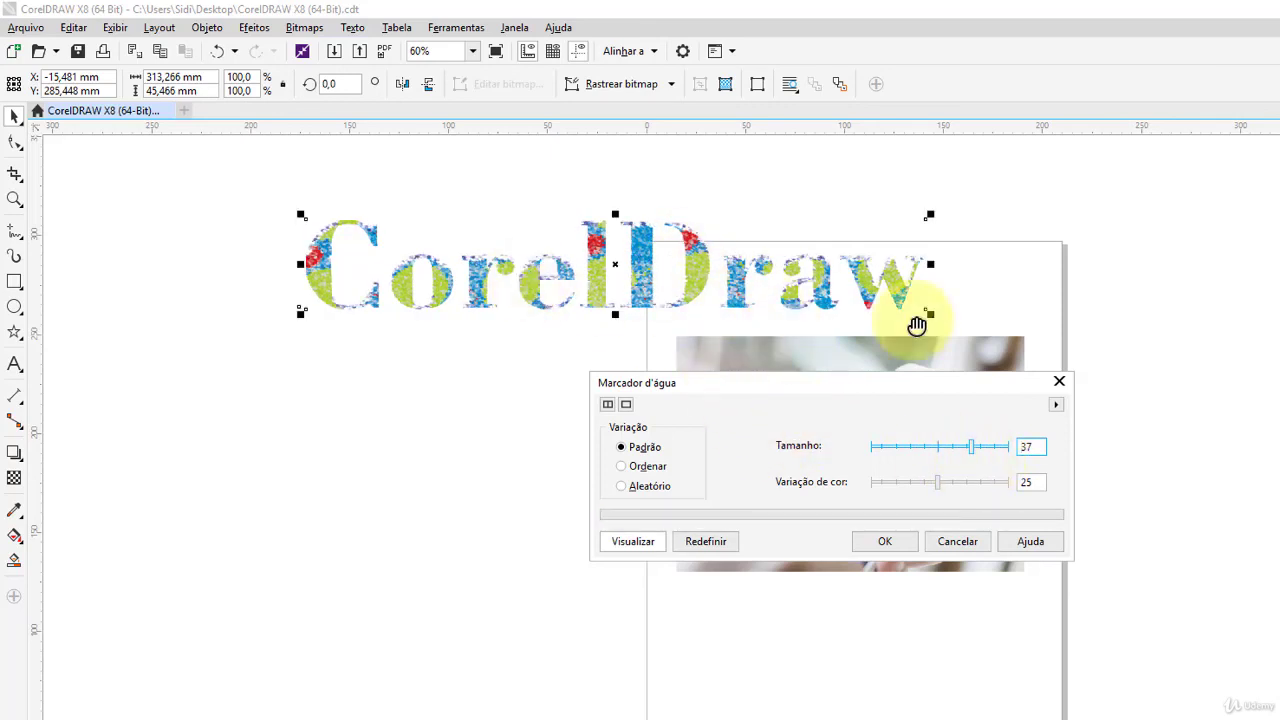
pyautogui.click(888, 540)
pyautogui.moveTo(870, 450); pyautogui.dragTo(882, 521)
# Step: Preview Papel ondulado on the photo in Preto e branco with Pressão do pincel 16, then cancel the effect
pyautogui.click(302, 27)
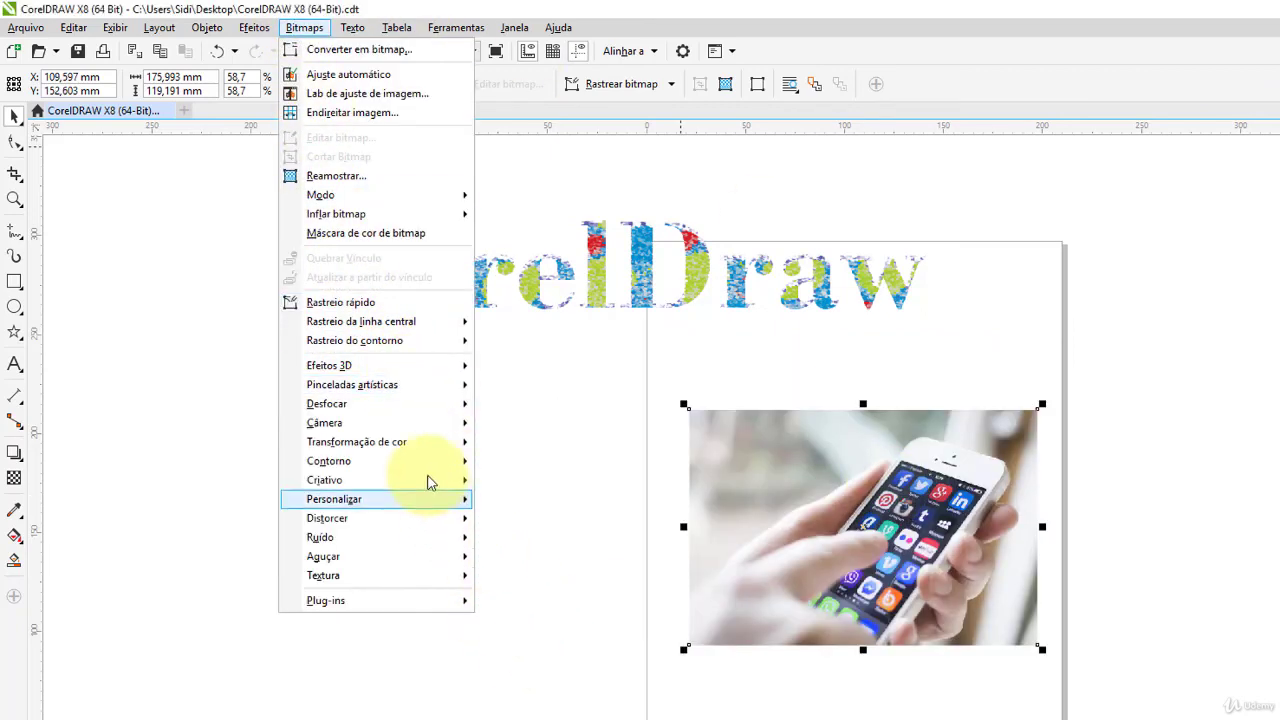
pyautogui.moveTo(403, 388)
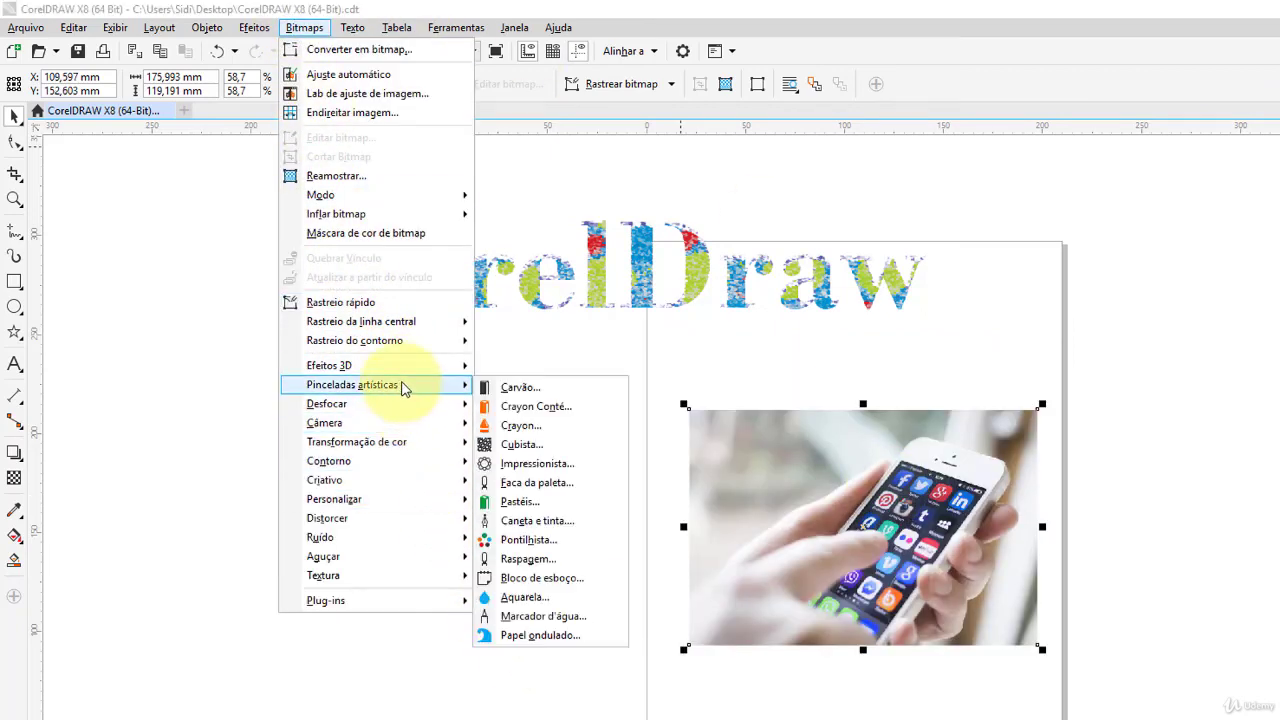
pyautogui.click(568, 633)
pyautogui.moveTo(785, 398); pyautogui.dragTo(268, 224)
pyautogui.moveTo(462, 298); pyautogui.dragTo(477, 288)
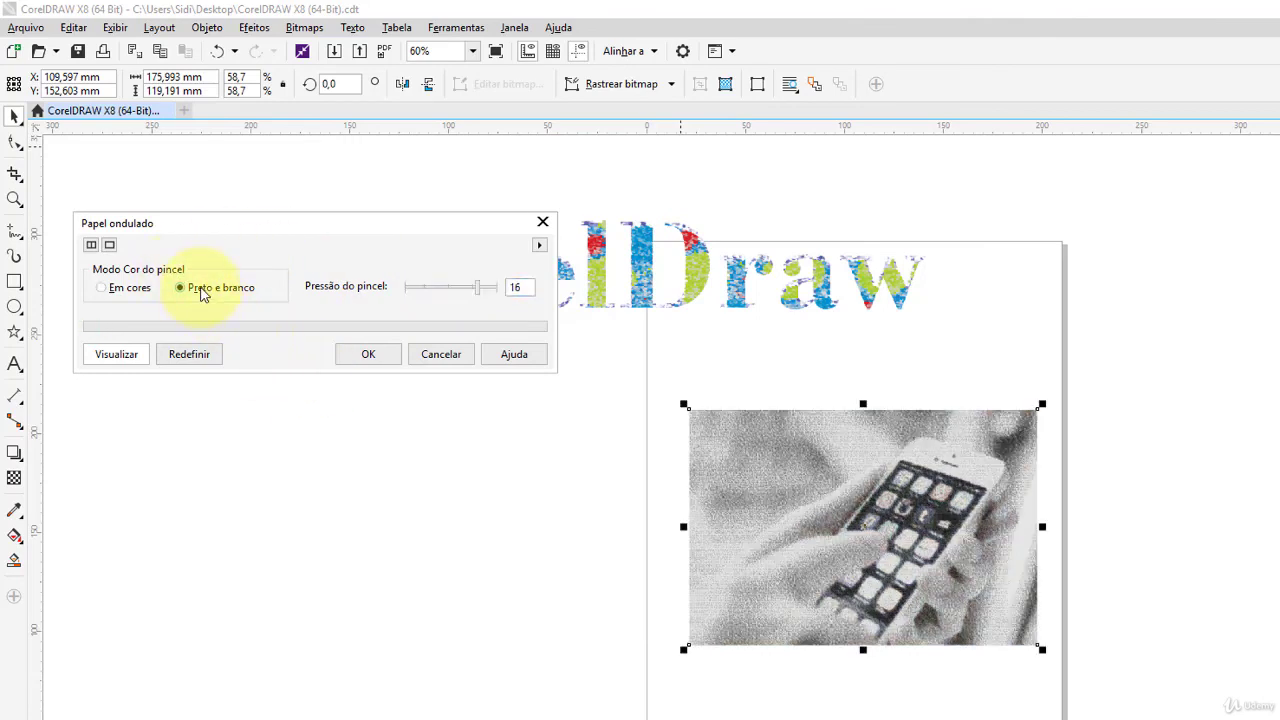
pyautogui.click(437, 357)
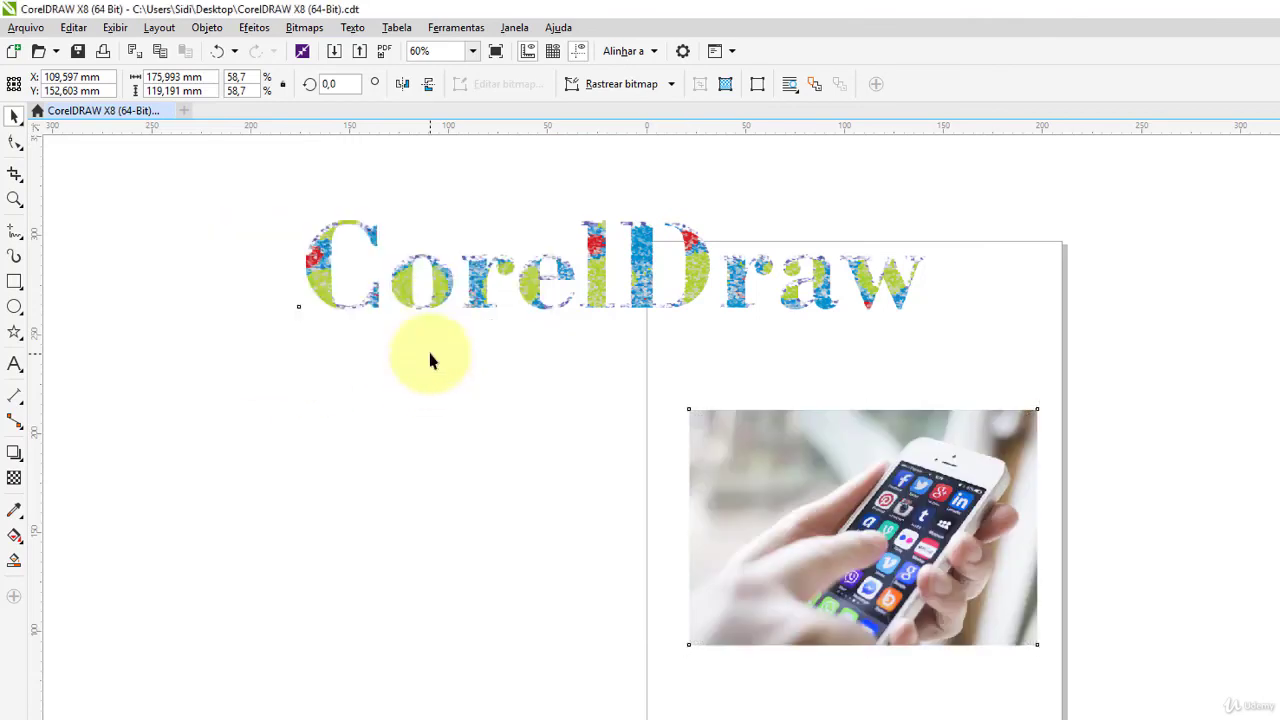
# Step: Show the available Desfocar bitmap effects for the photo
pyautogui.click(316, 28)
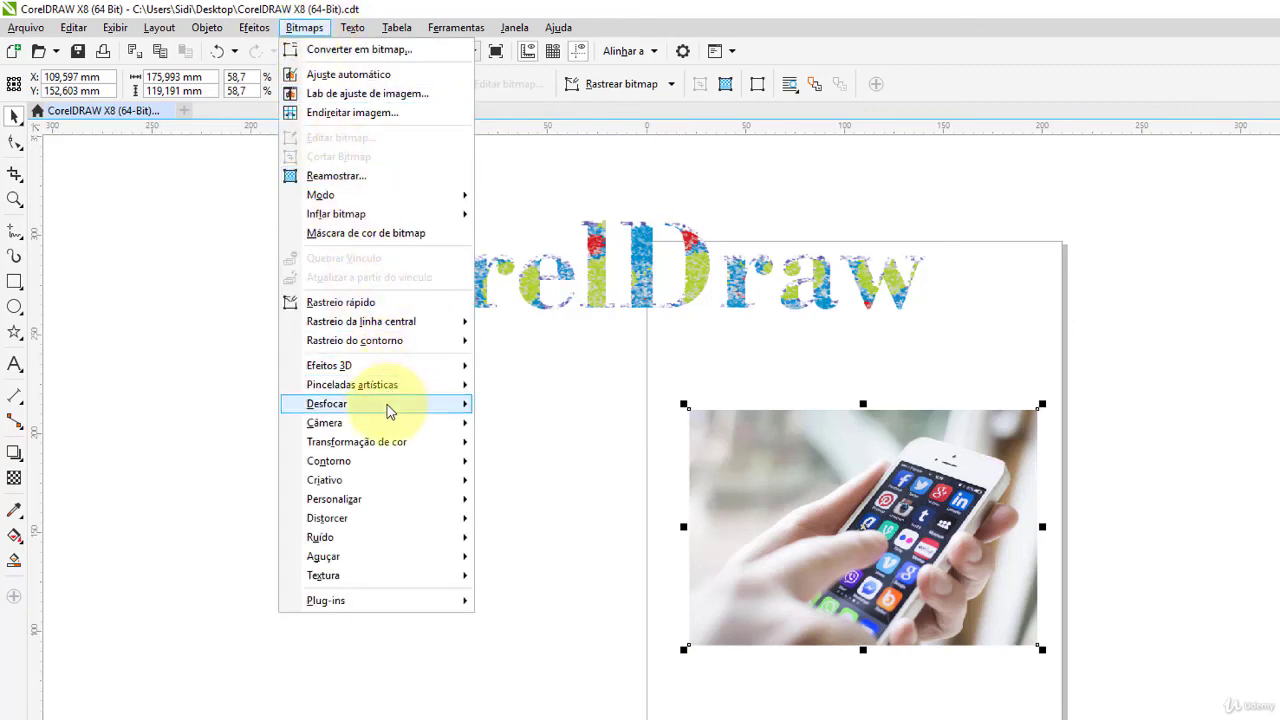
pyautogui.moveTo(389, 410)
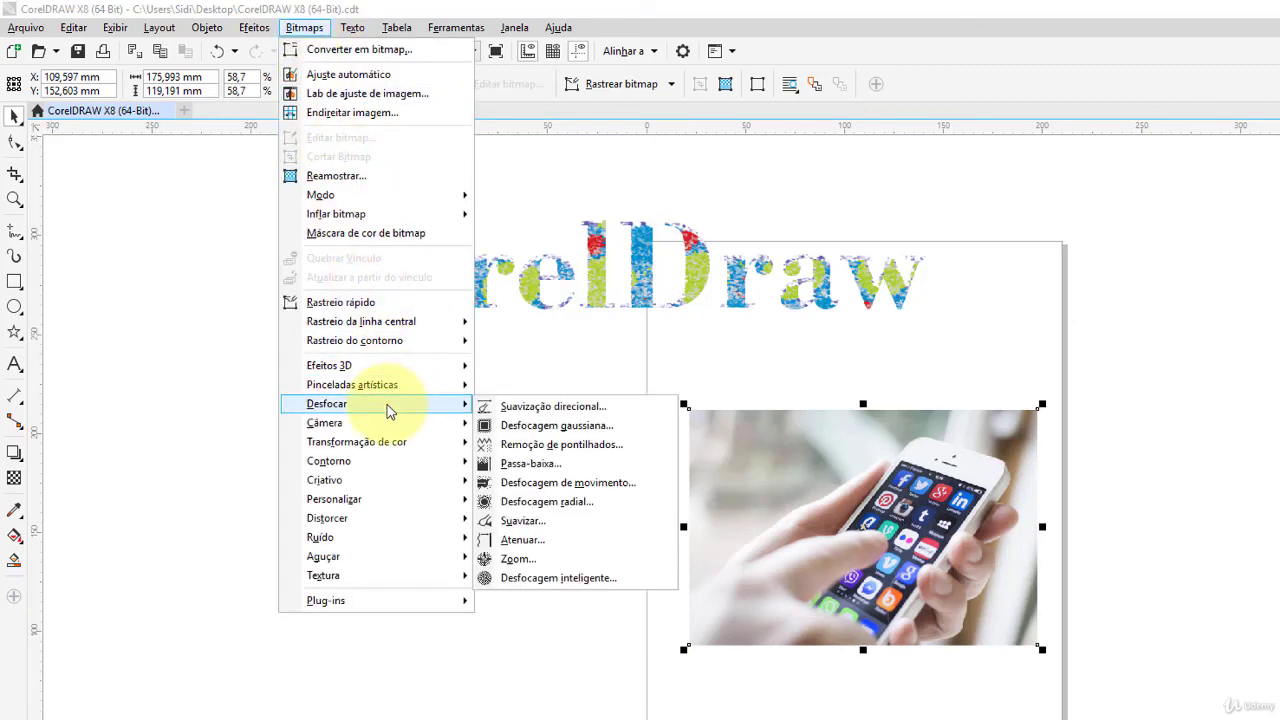